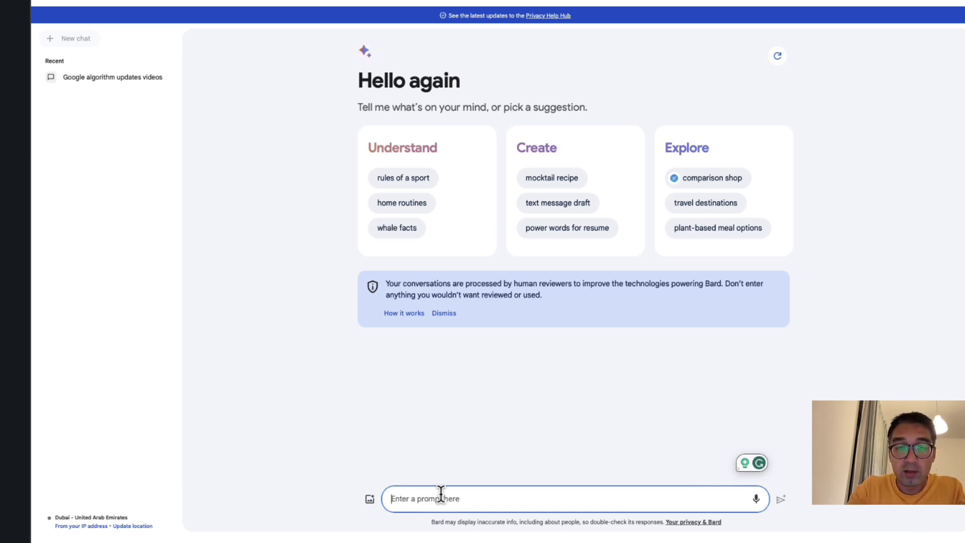
# Ask Bard 'please find the best video on dog training' and send it.
pyautogui.write('p')
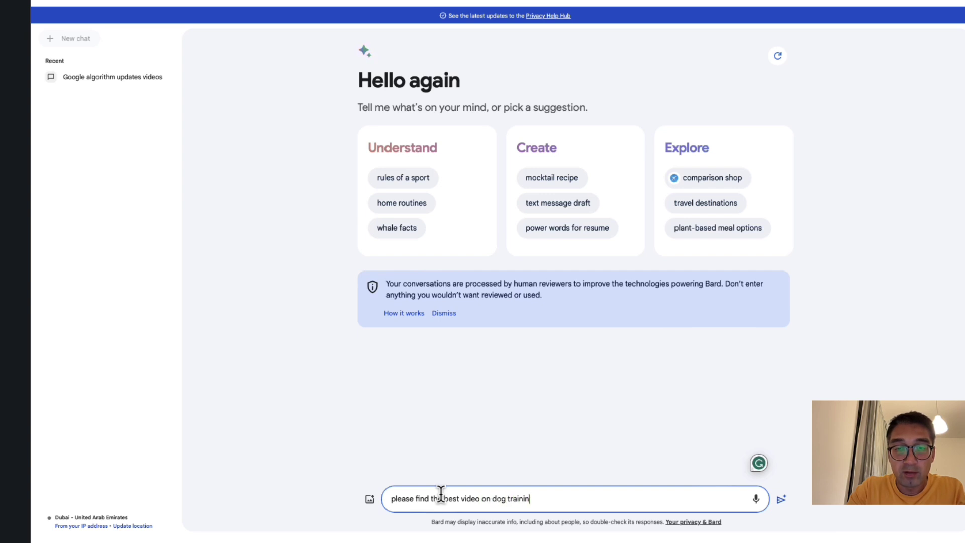
pyautogui.press('Return')
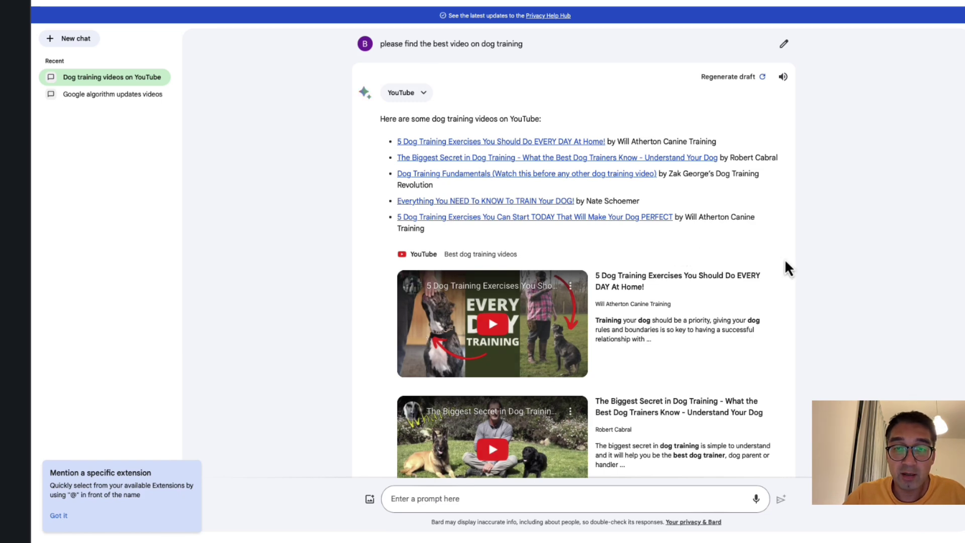
pyautogui.scroll(-3, 846, 247)
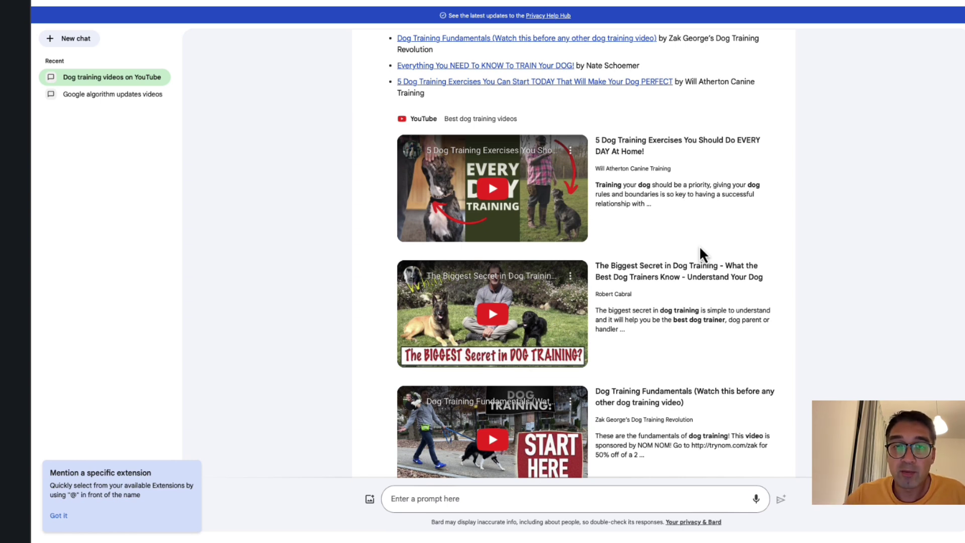
pyautogui.scroll(-6, 788, 244)
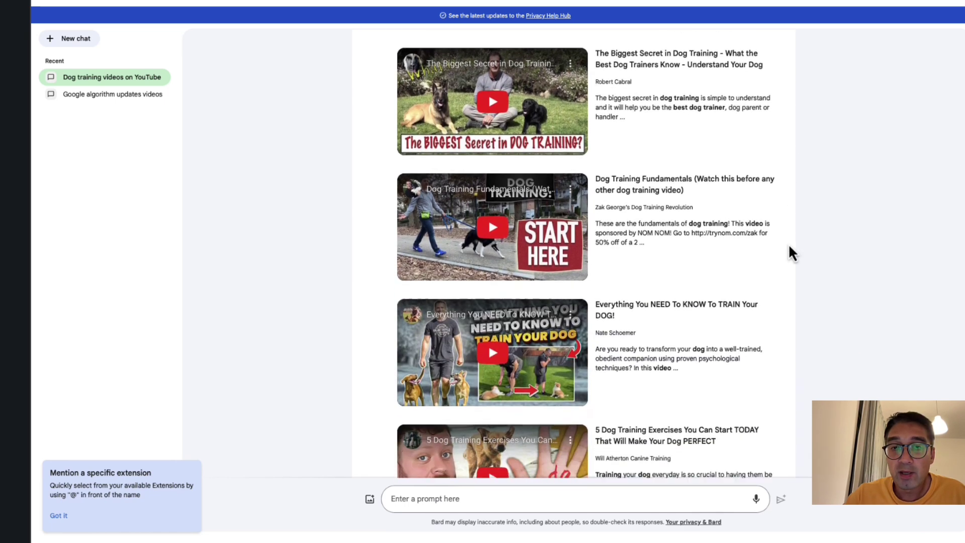
pyautogui.scroll(-2, 789, 246)
pyautogui.scroll(11, 789, 246)
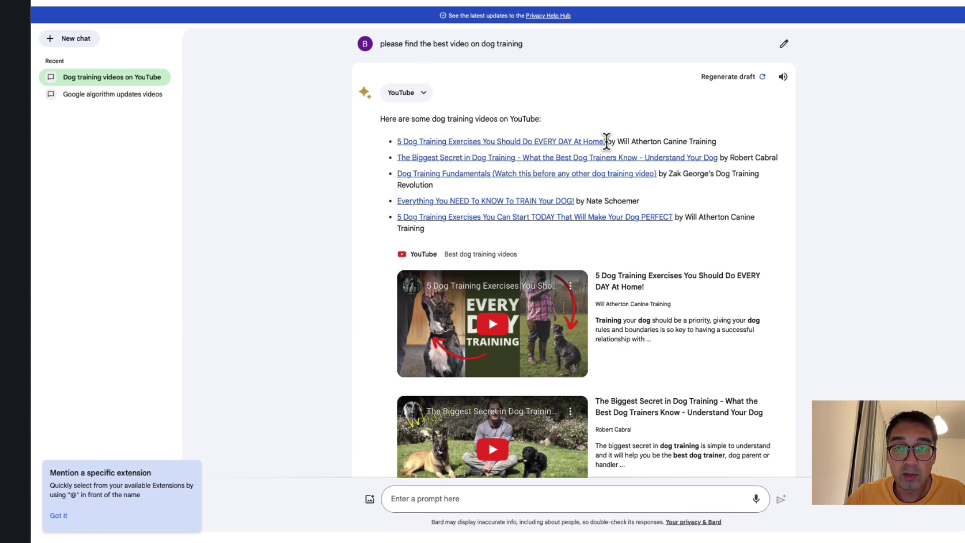
pyautogui.moveTo(606, 142); pyautogui.dragTo(397, 136)
pyautogui.hotkey('ctrl', 'c')
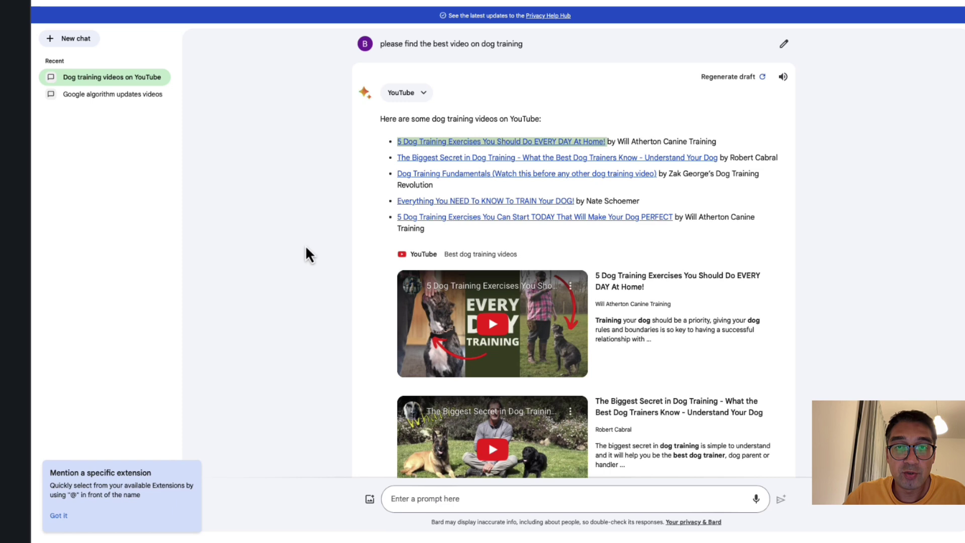
pyautogui.scroll(-10, 306, 245)
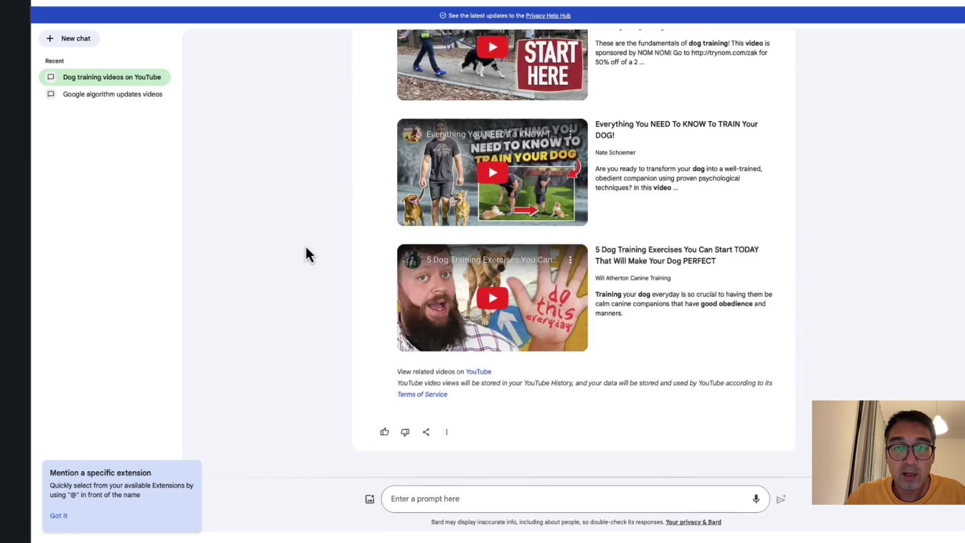
# Write the follow-up prompt 'please detail the 5 exercises discussed in this video:'.
pyautogui.click(391, 498)
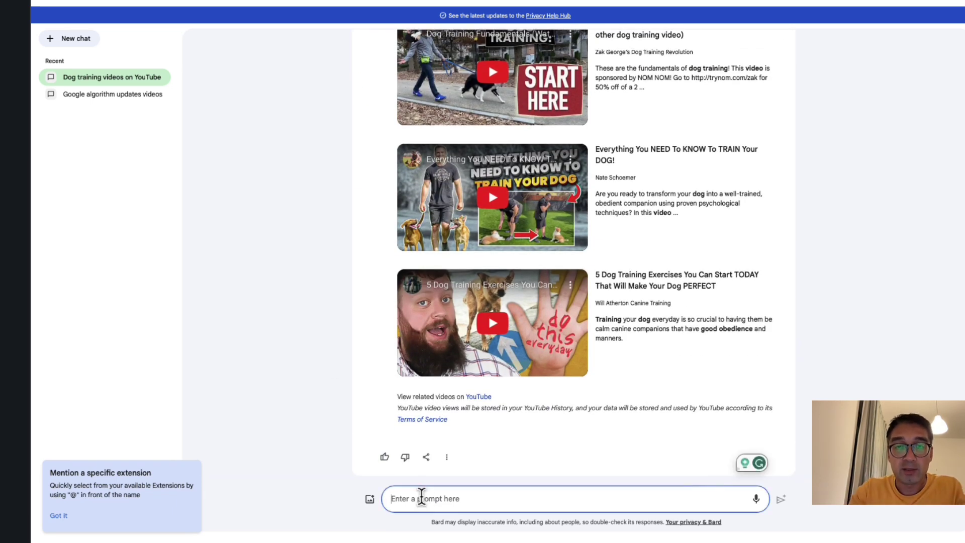
pyautogui.write('please s')
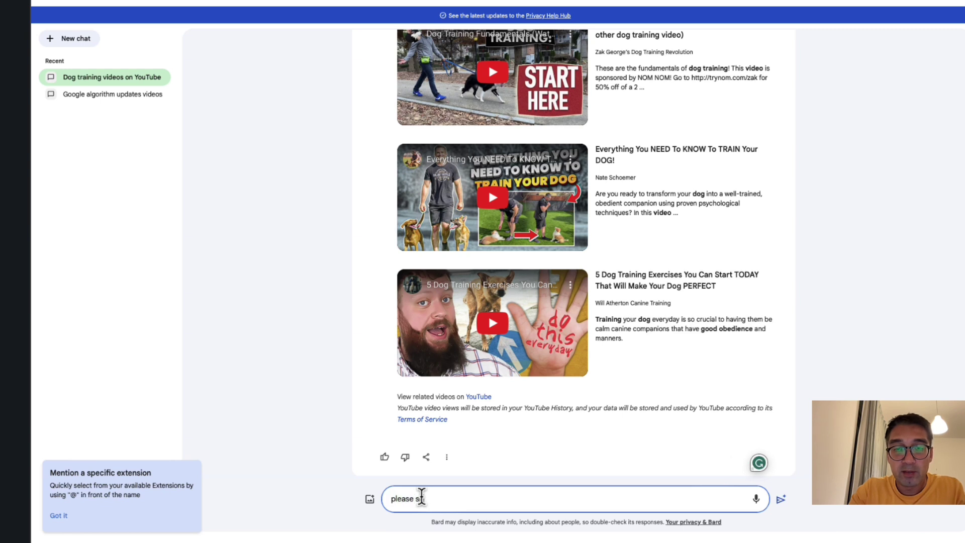
pyautogui.write('urmise the 5 e')
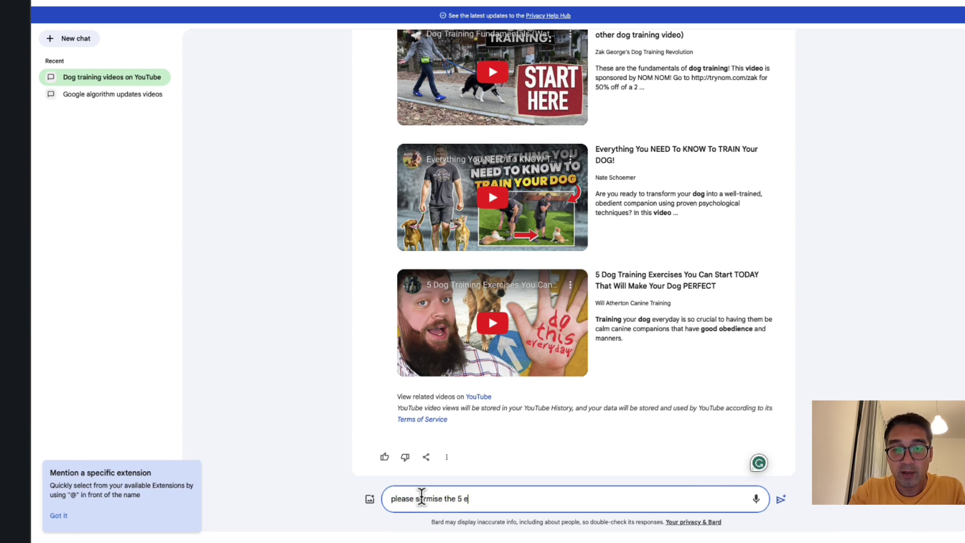
pyautogui.write('xercises dis')
pyautogui.press('BackSpace')
pyautogui.press('BackSpace')
pyautogui.write('ises dis')
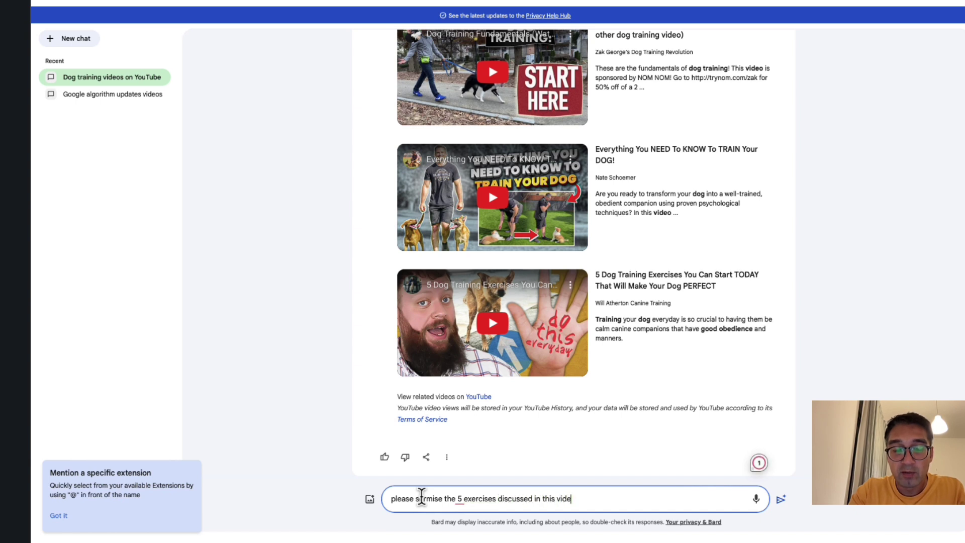
pyautogui.write('o:')
pyautogui.moveTo(443, 498); pyautogui.dragTo(418, 500)
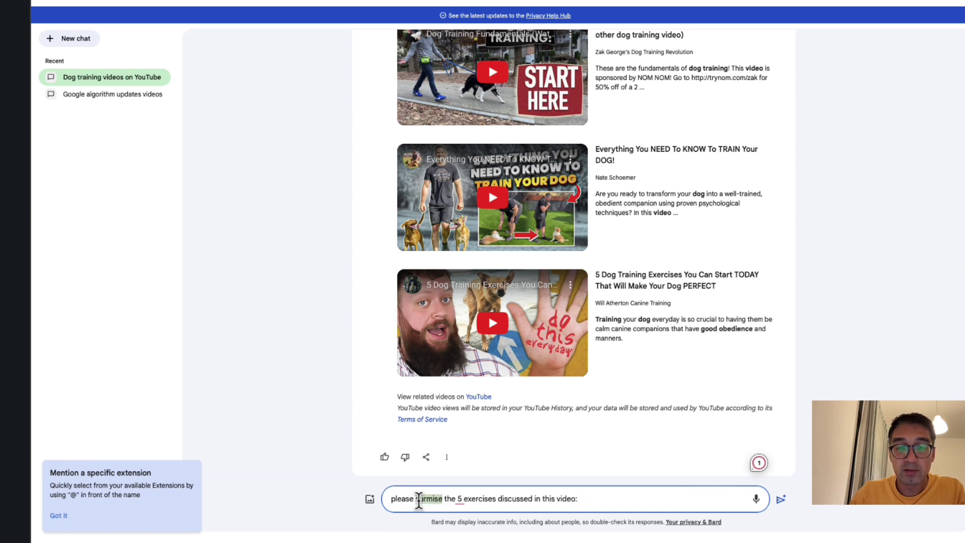
pyautogui.press('BackSpace')
pyautogui.press('BackSpace')
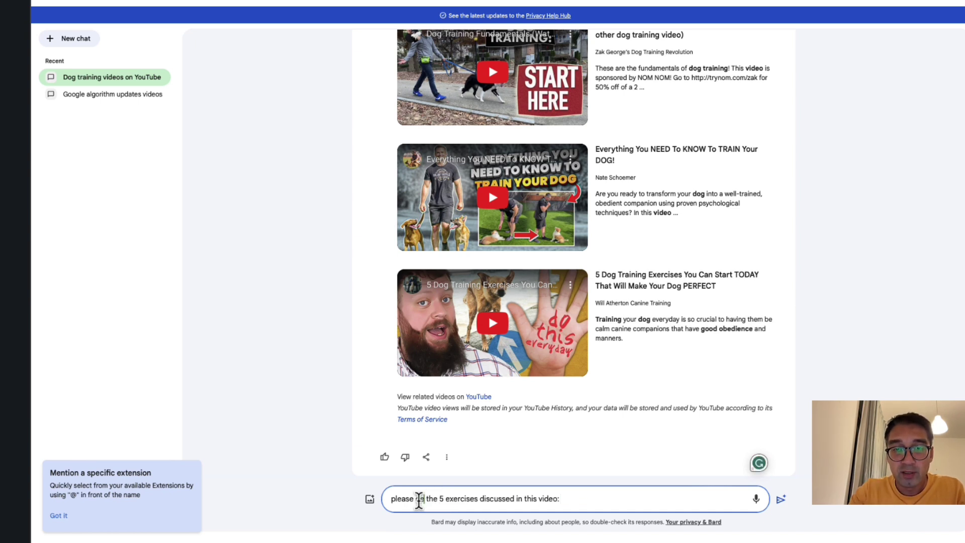
pyautogui.write('detail')
# Append the first video's link to the prompt and send the request.
pyautogui.hotkey('ctrl', 'v')
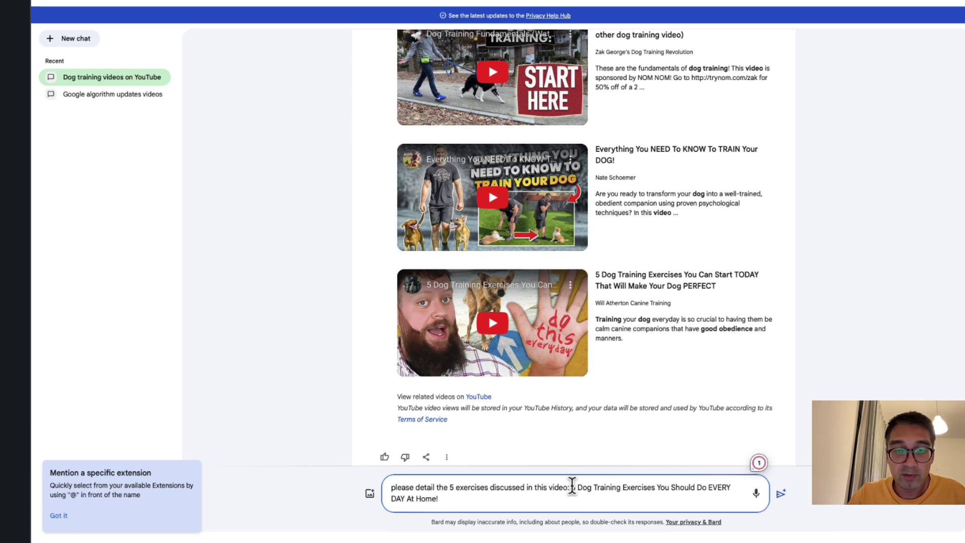
pyautogui.hotkey('ctrl', 'z')
pyautogui.scroll(10, 647, 367)
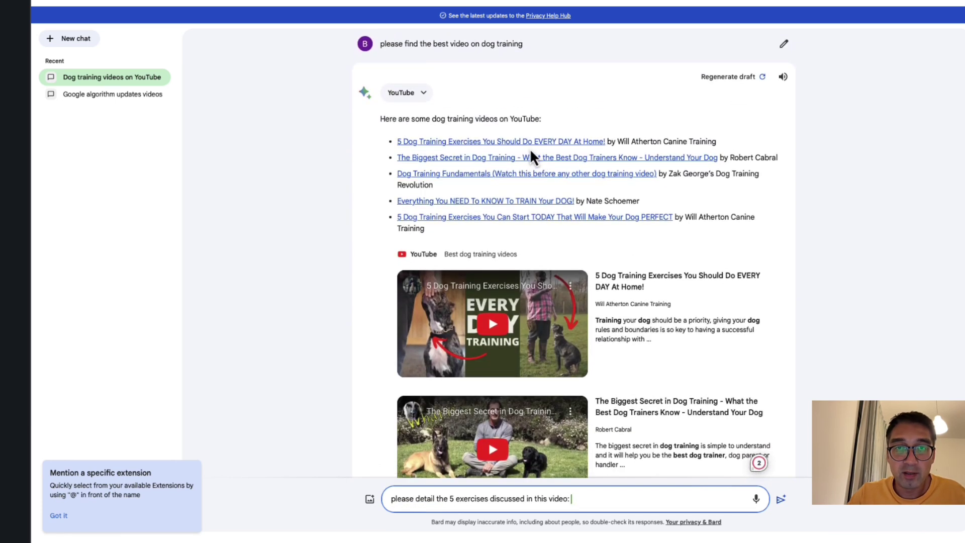
pyautogui.rightClick(529, 144)
pyautogui.click(550, 233)
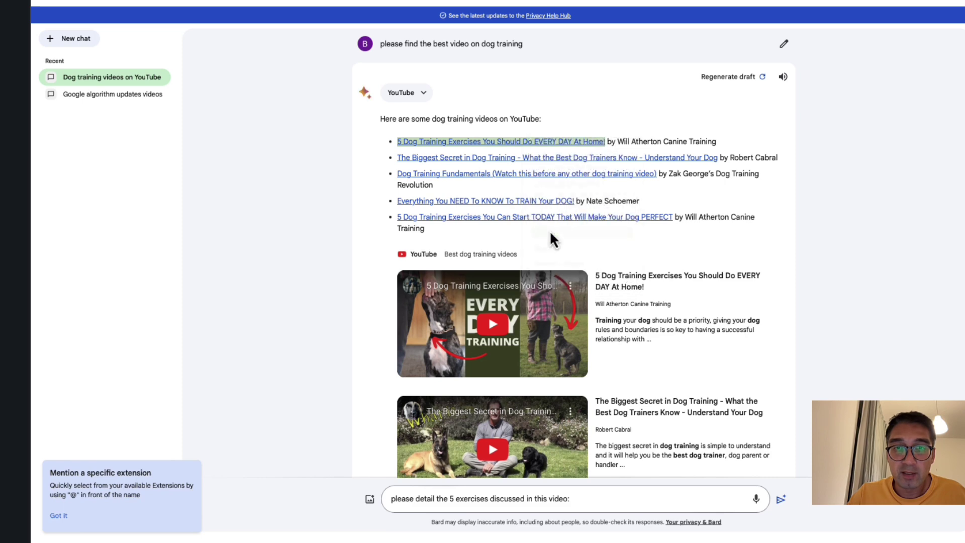
pyautogui.scroll(-10, 549, 233)
pyautogui.click(597, 499)
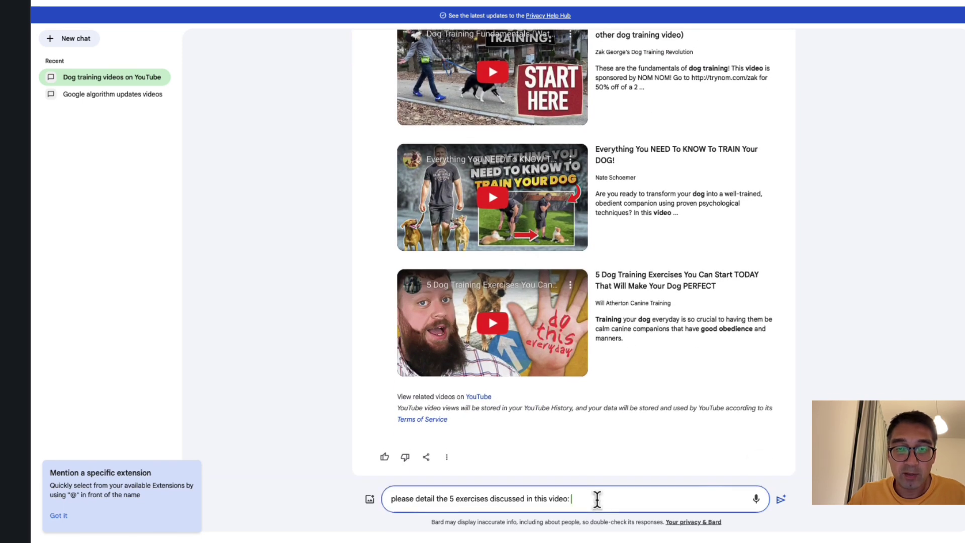
pyautogui.hotkey('ctrl', 'v')
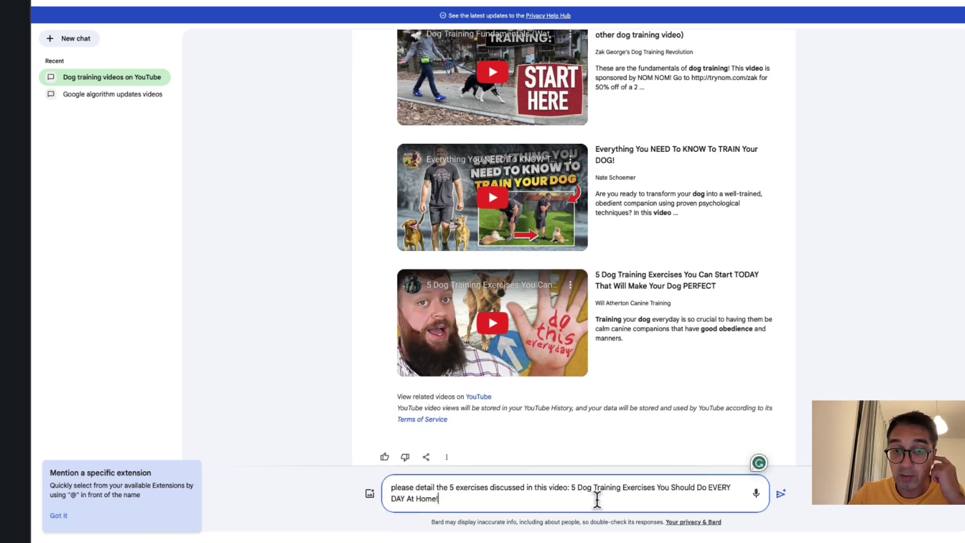
pyautogui.press('Return')
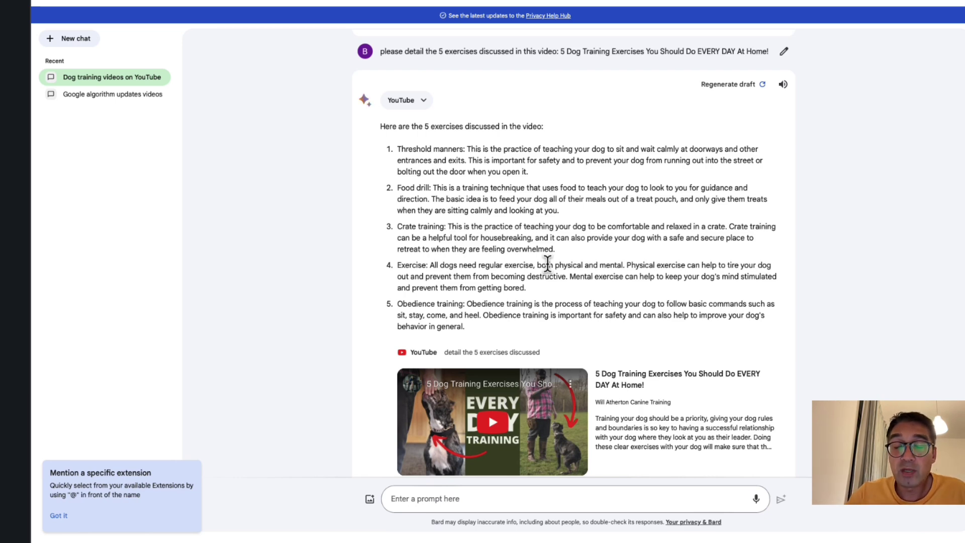
# Select Bard's answer from Threshold manners through the Obedience training paragraph.
pyautogui.scroll(-3, 546, 262)
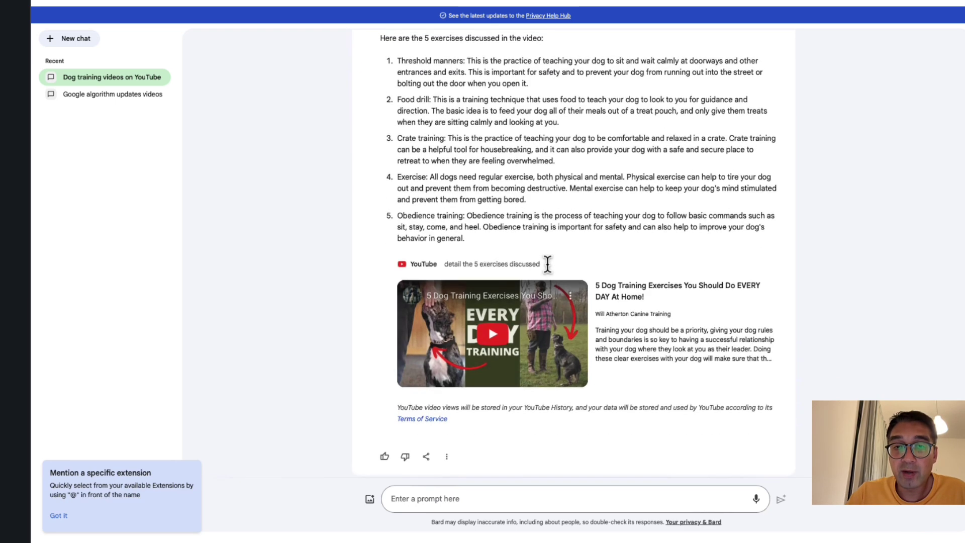
pyautogui.scroll(15, 525, 255)
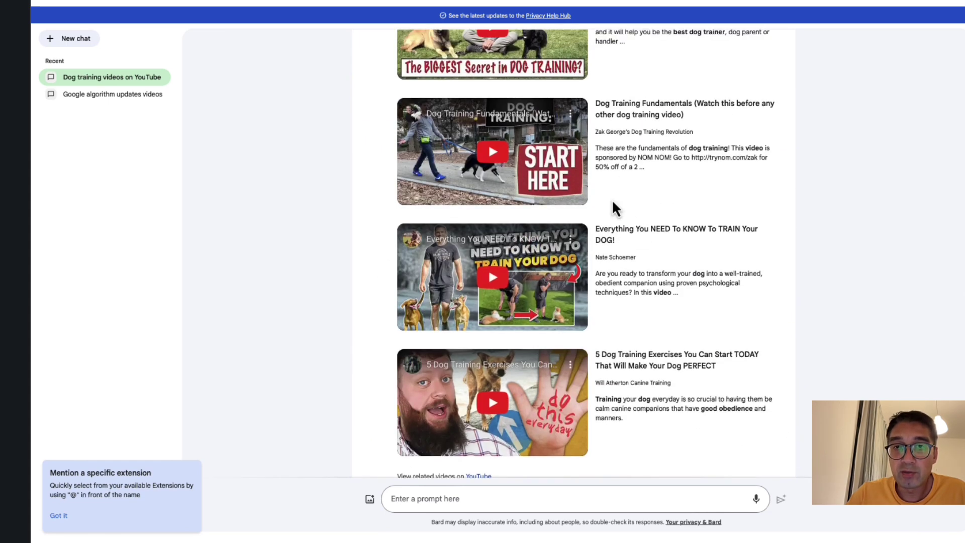
pyautogui.scroll(8, 612, 248)
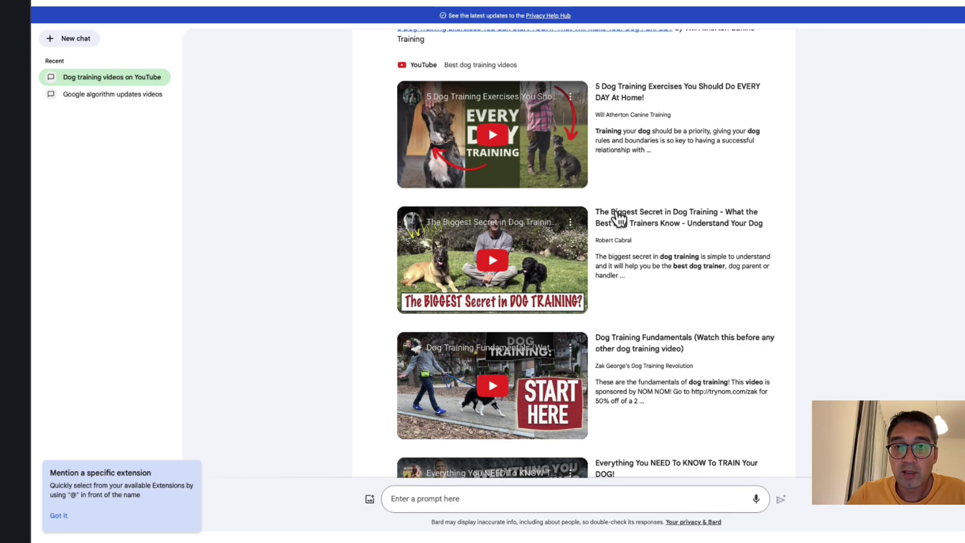
pyautogui.scroll(-11, 620, 218)
pyautogui.scroll(-8, 621, 226)
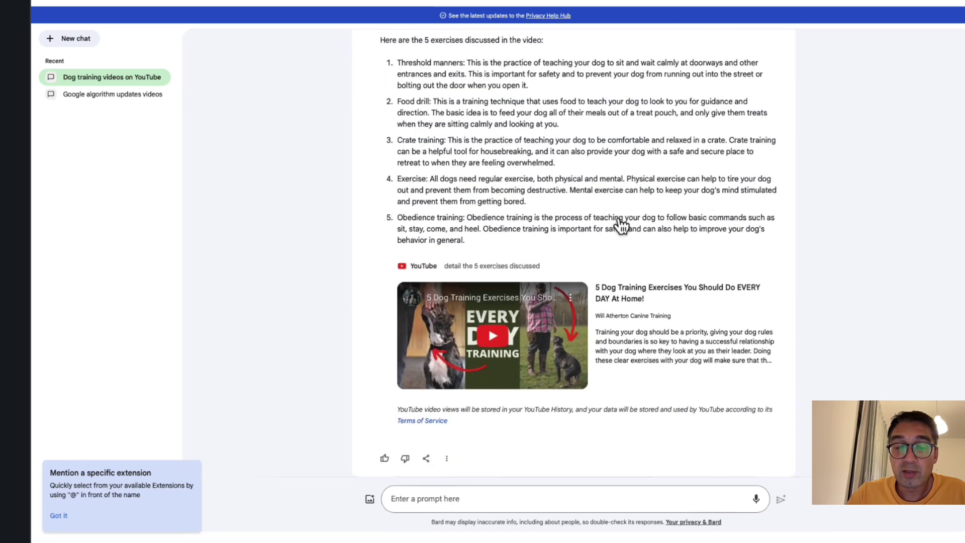
pyautogui.scroll(2, 622, 225)
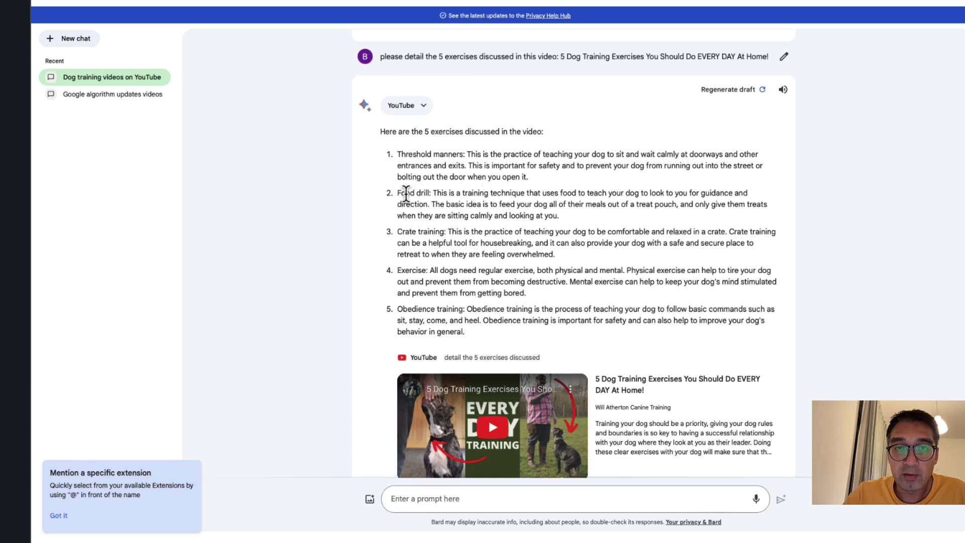
pyautogui.tripleClick(407, 231)
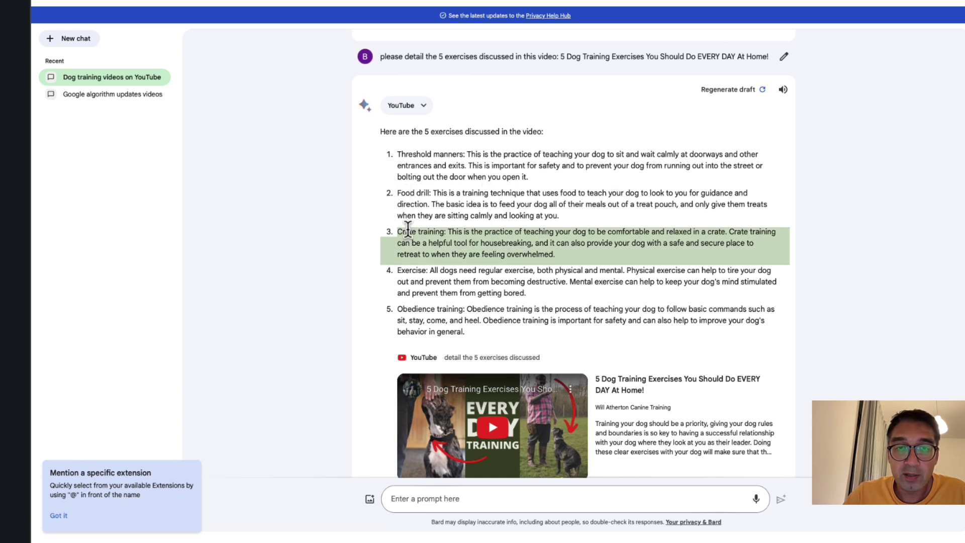
pyautogui.click(437, 239)
pyautogui.doubleClick(420, 270)
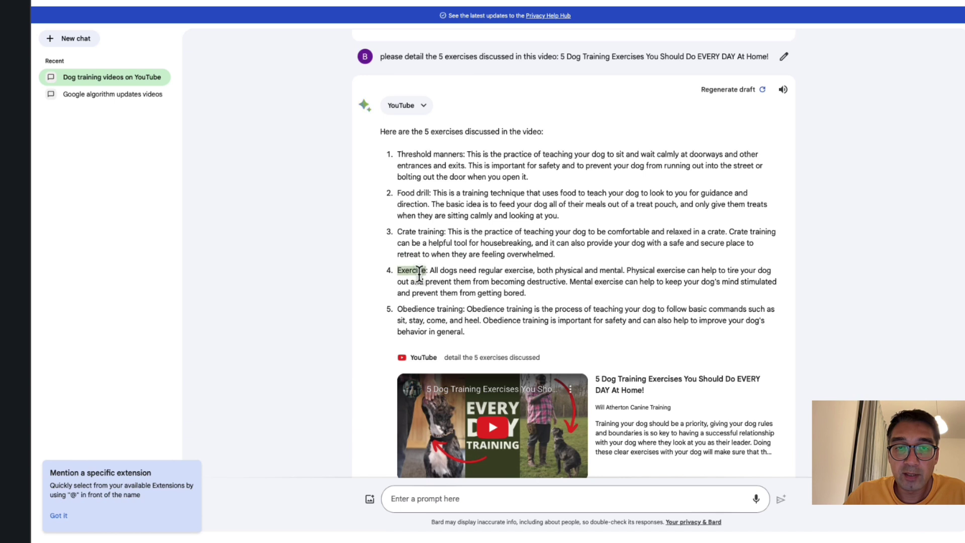
pyautogui.tripleClick(416, 308)
pyautogui.click(442, 312)
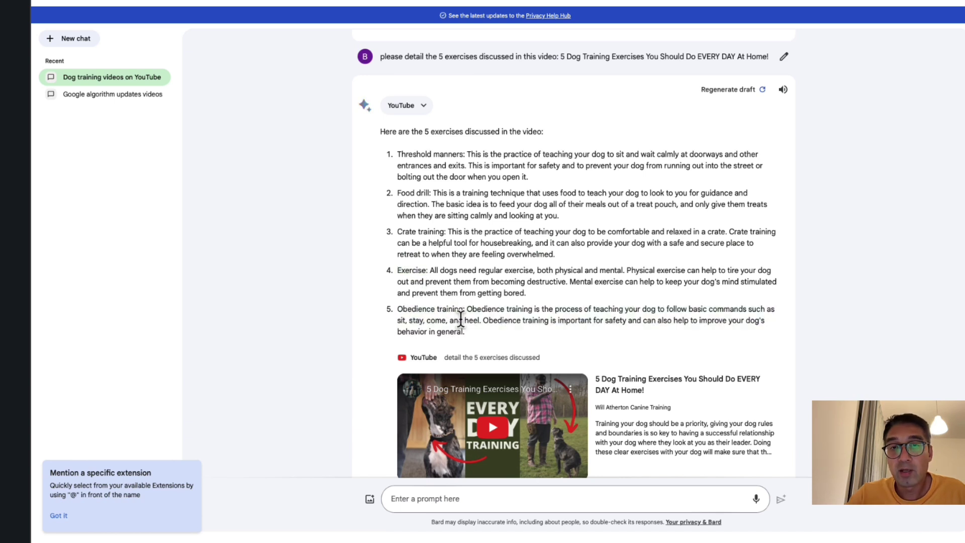
pyautogui.moveTo(472, 334); pyautogui.dragTo(390, 154)
# Copy the five-exercise list and paste it into the blank Word document.
pyautogui.rightClick(424, 179)
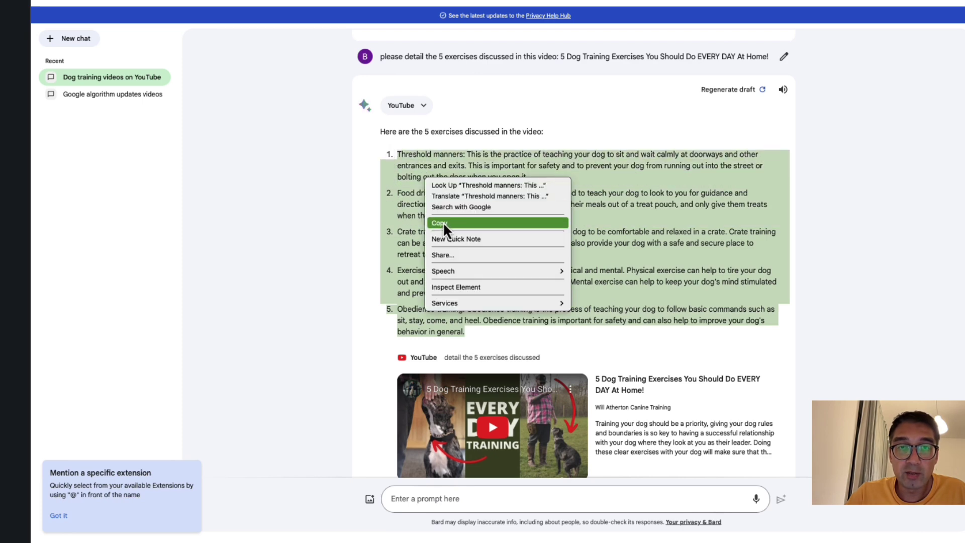
pyautogui.click(444, 223)
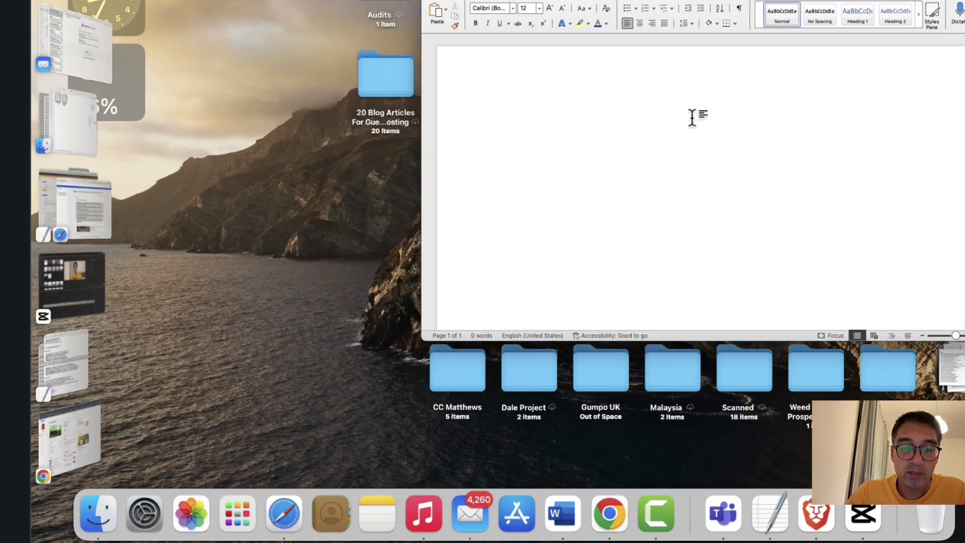
pyautogui.press('super+v')
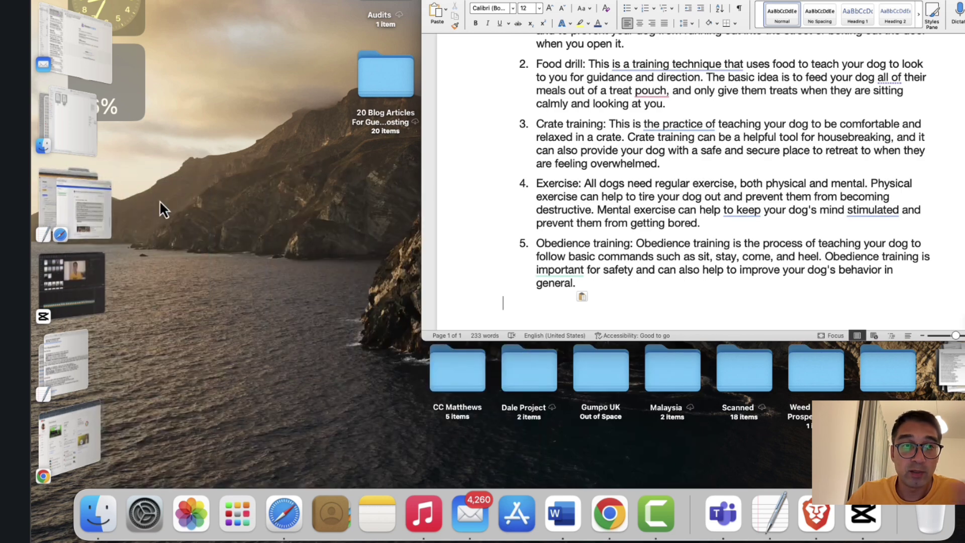
pyautogui.click(107, 213)
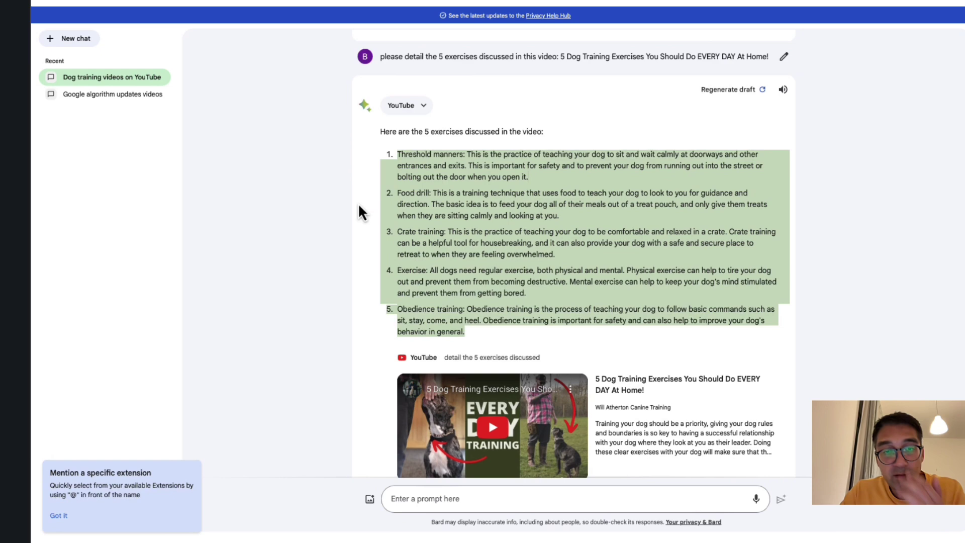
pyautogui.scroll(-3, 358, 206)
pyautogui.scroll(10, 359, 205)
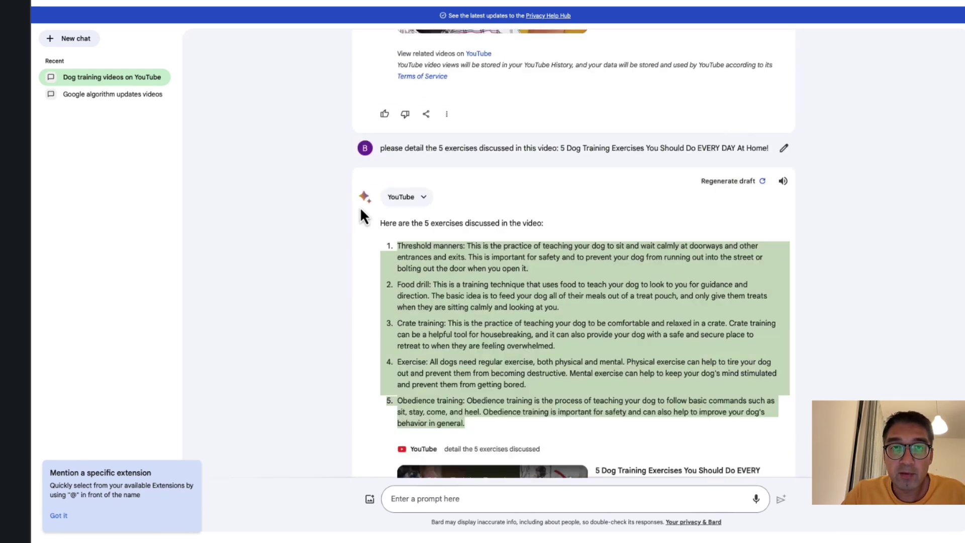
pyautogui.scroll(6, 360, 206)
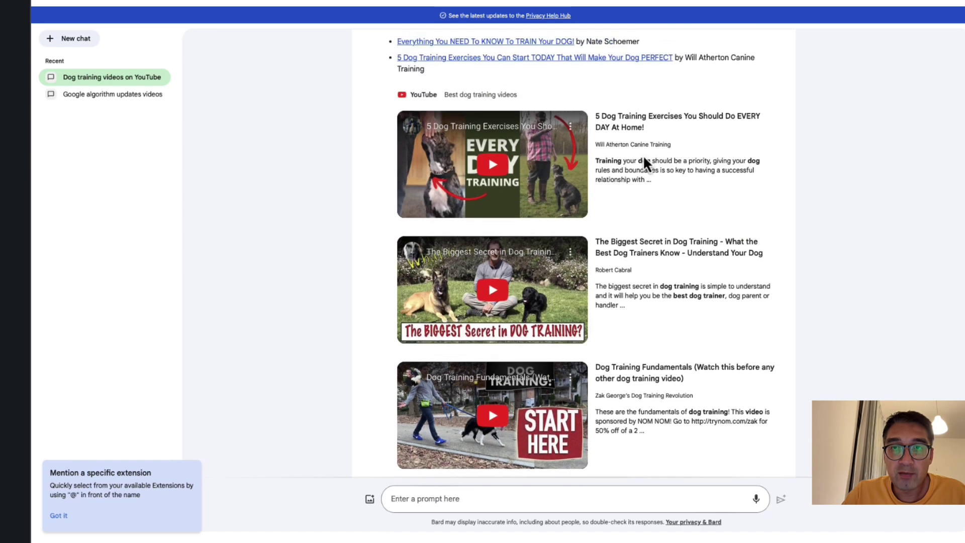
pyautogui.scroll(-8, 643, 157)
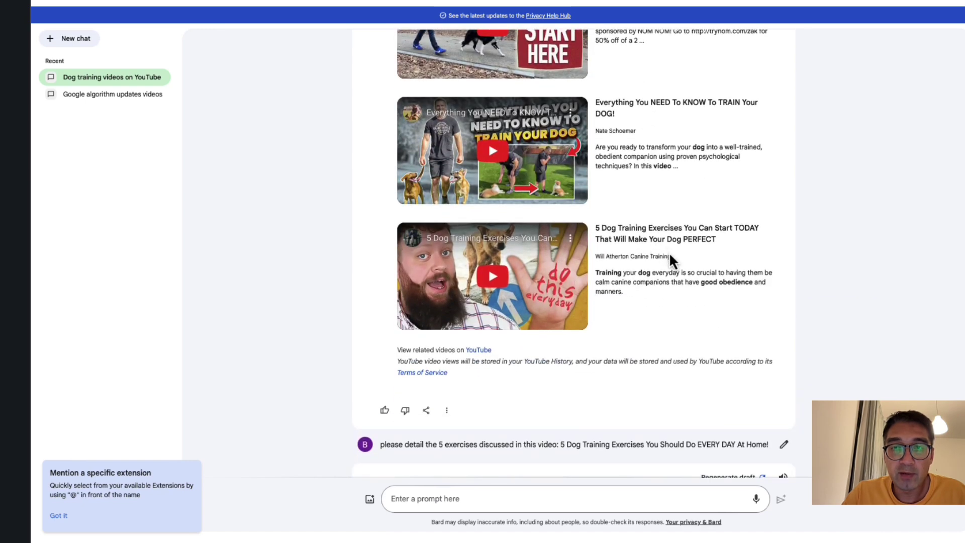
pyautogui.scroll(10, 639, 293)
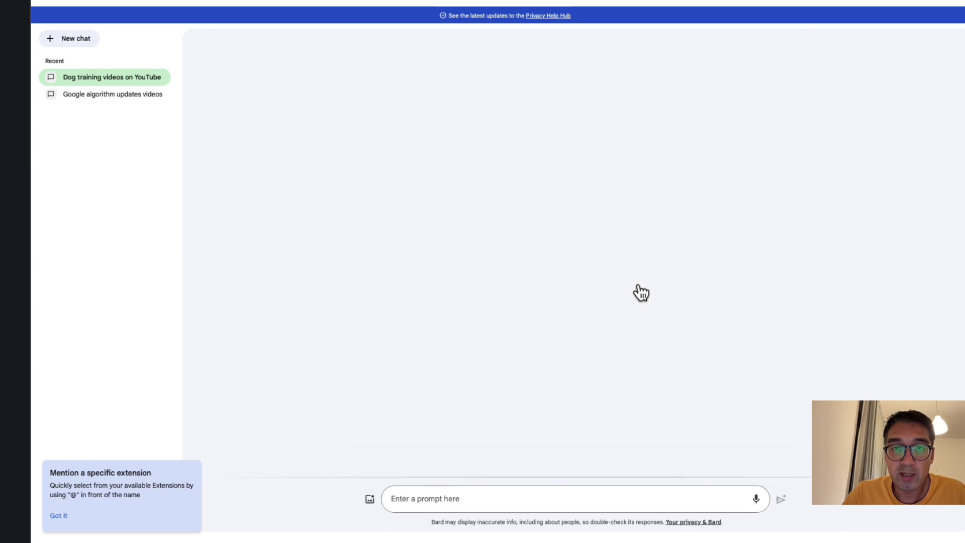
pyautogui.scroll(-2, 642, 291)
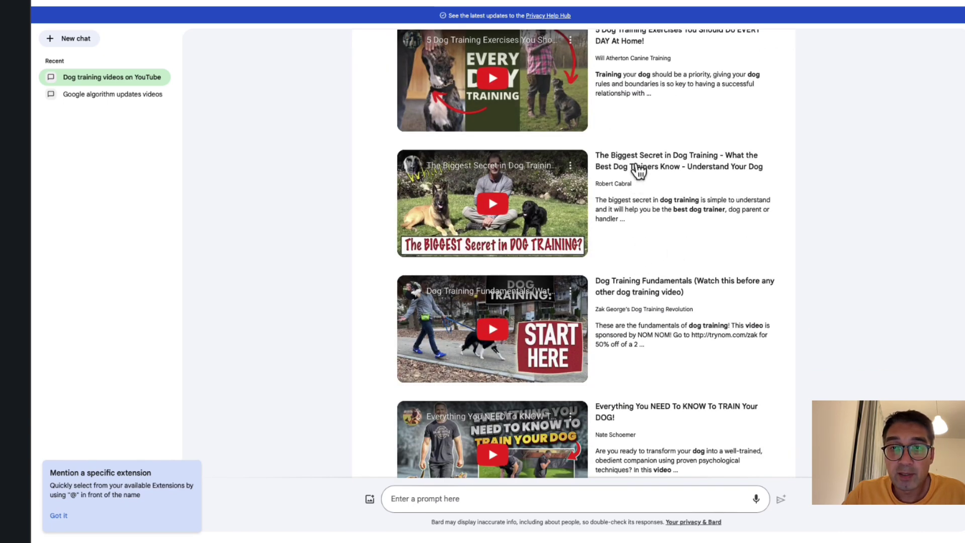
pyautogui.scroll(-1, 642, 216)
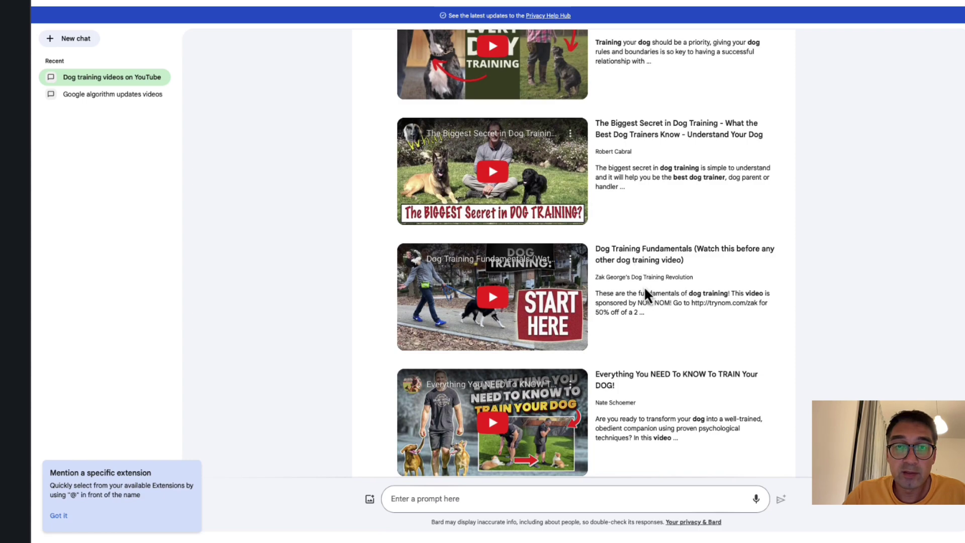
pyautogui.scroll(-1, 638, 267)
pyautogui.scroll(1, 627, 239)
pyautogui.scroll(-5, 627, 241)
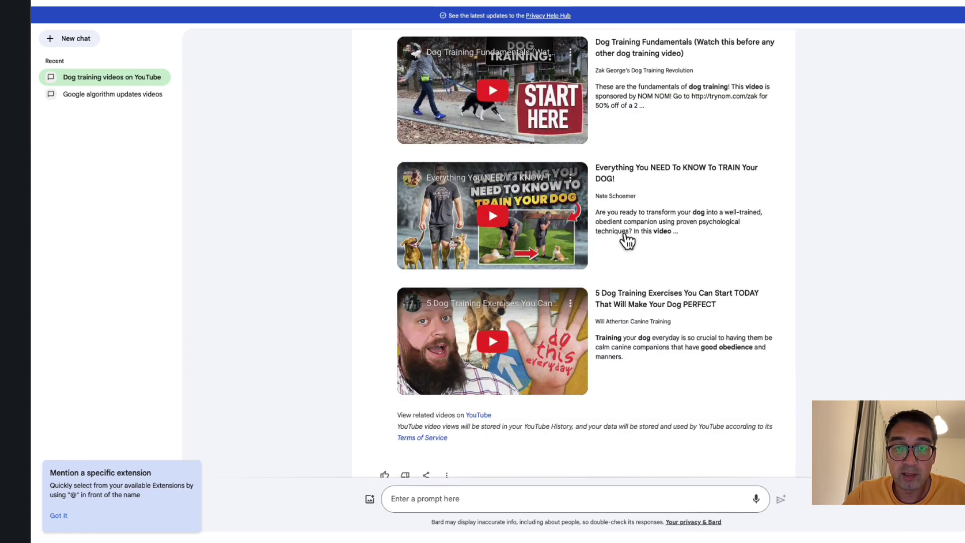
pyautogui.scroll(8, 627, 239)
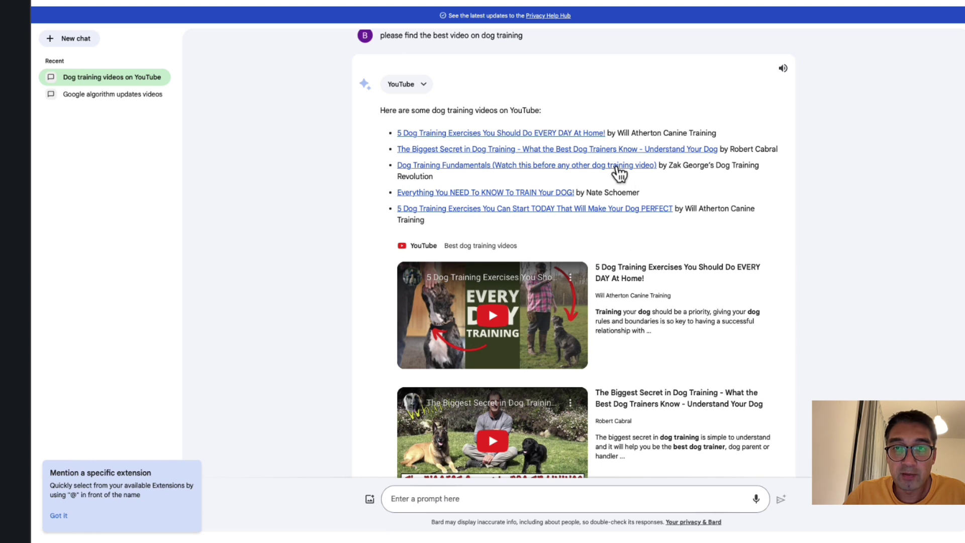
pyautogui.rightClick(618, 171)
pyautogui.click(302, 226)
pyautogui.scroll(1, 301, 226)
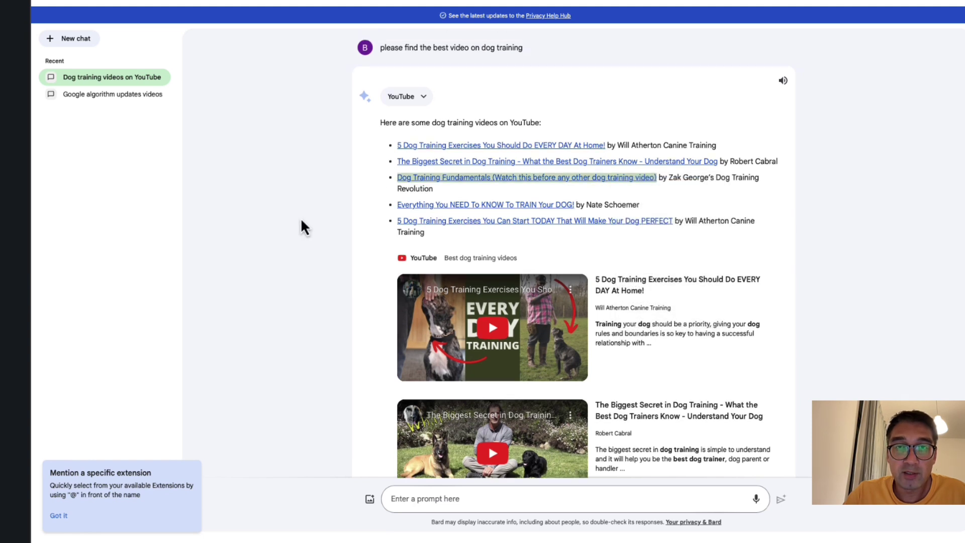
pyautogui.scroll(-6, 488, 228)
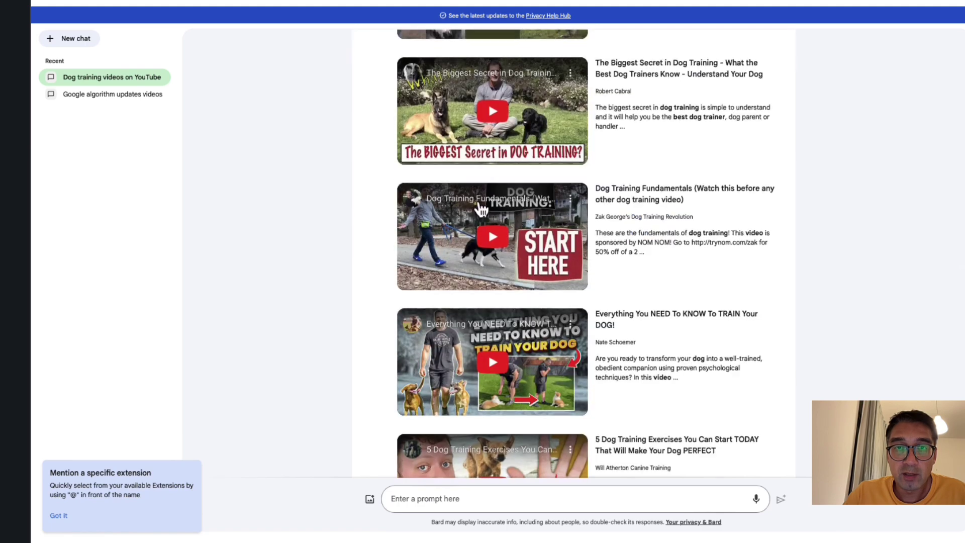
pyautogui.scroll(6, 478, 209)
pyautogui.scroll(-14, 504, 215)
pyautogui.scroll(-5, 504, 215)
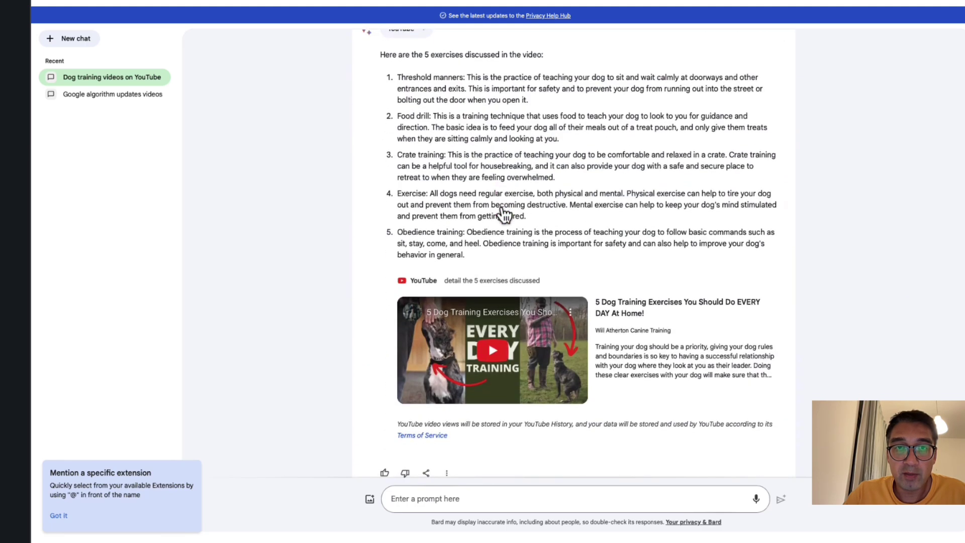
pyautogui.scroll(5, 502, 215)
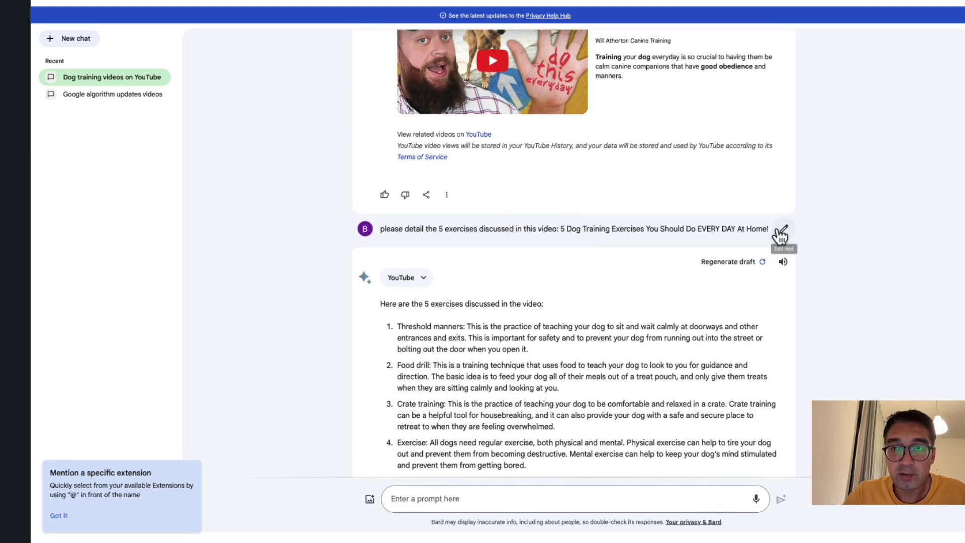
# Edit the earlier prompt to use the Dog Training Fundamentals video link and resend it.
pyautogui.click(783, 228)
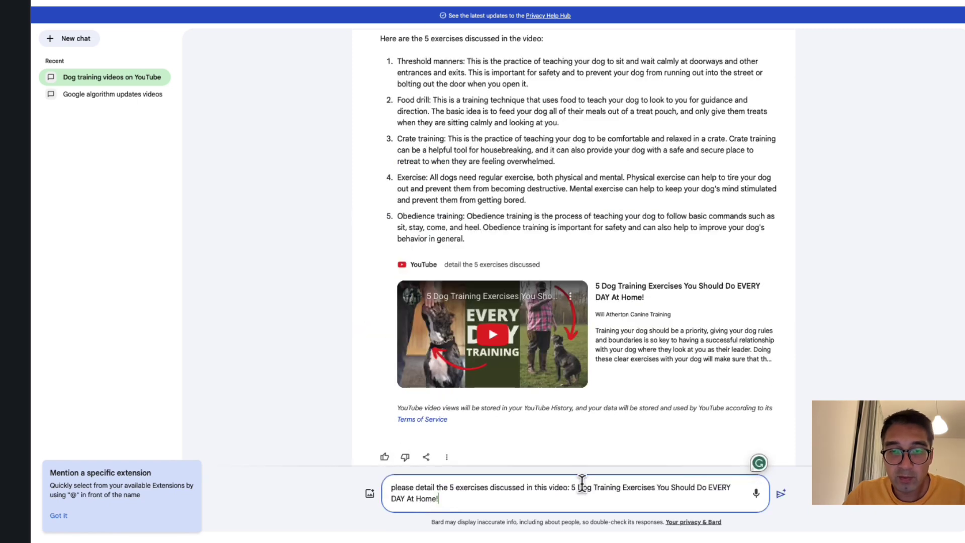
pyautogui.moveTo(570, 487); pyautogui.dragTo(591, 501)
pyautogui.press('BackSpace')
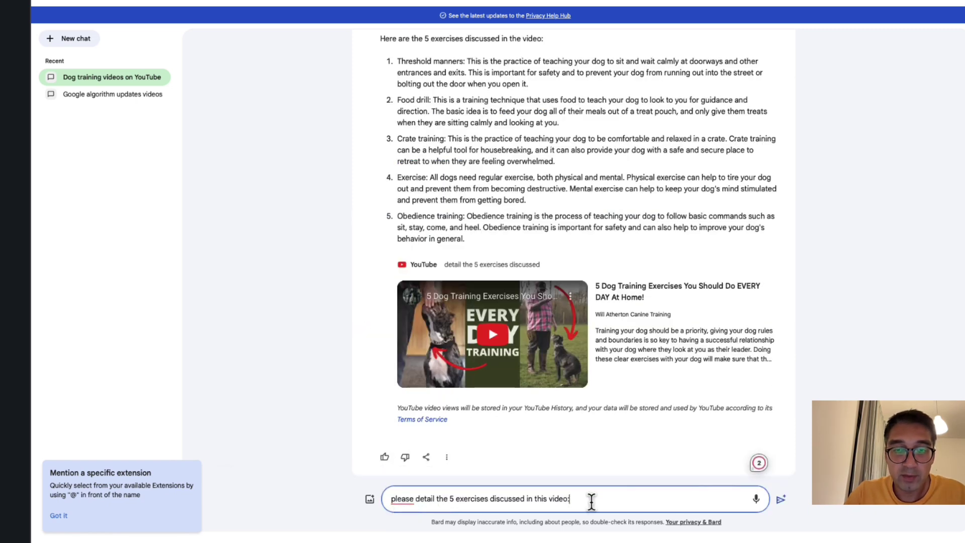
pyautogui.scroll(20, 705, 370)
pyautogui.rightClick(653, 175)
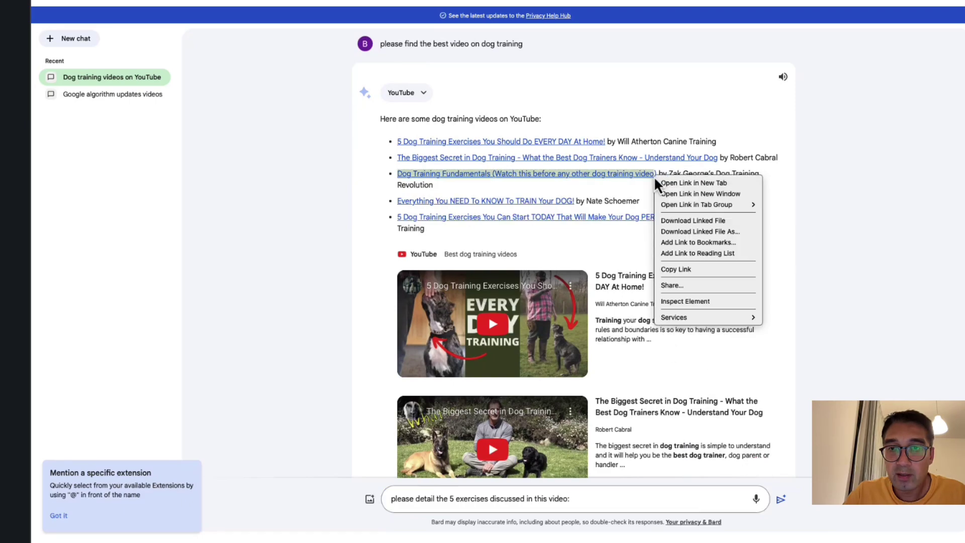
pyautogui.click(707, 270)
pyautogui.scroll(-20, 708, 277)
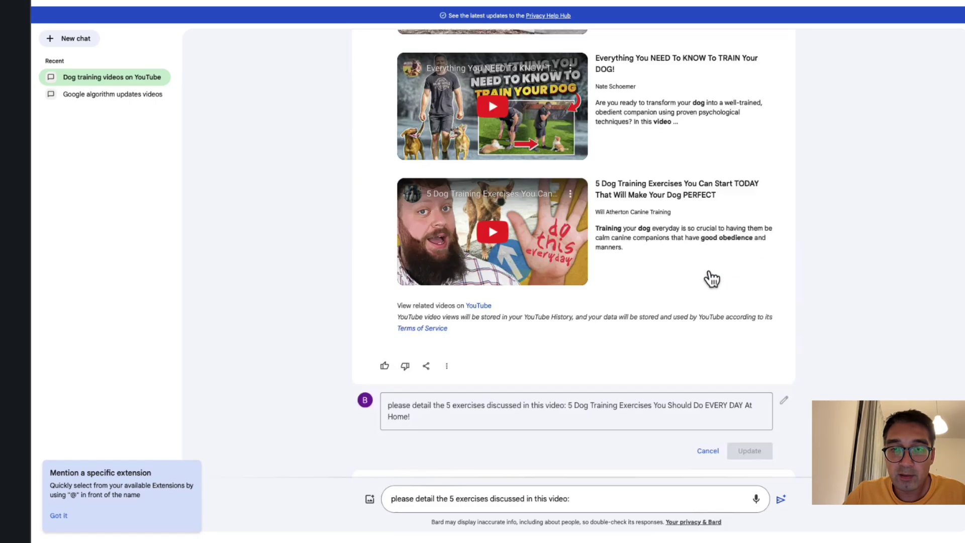
pyautogui.click(591, 499)
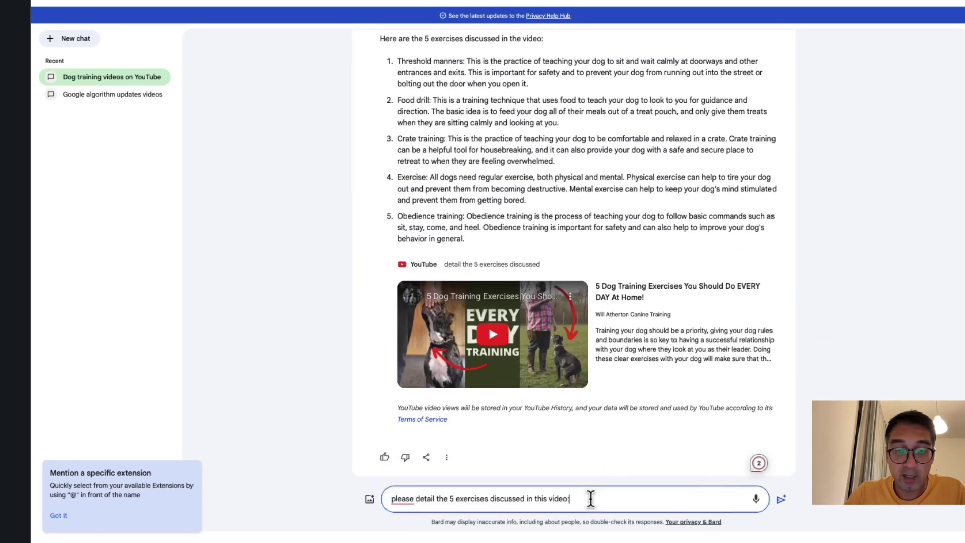
pyautogui.hotkey('ctrl', 'v')
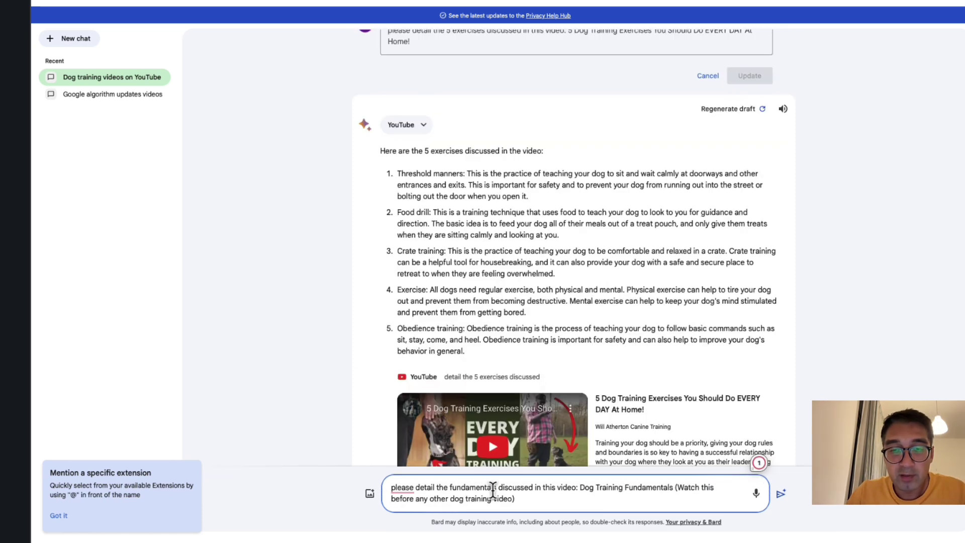
pyautogui.scroll(-3, 706, 335)
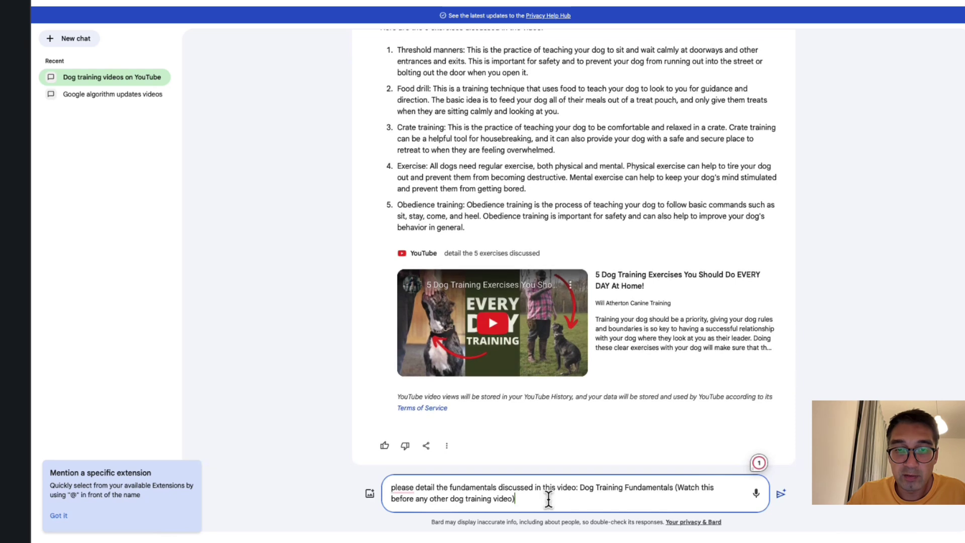
pyautogui.press('Return')
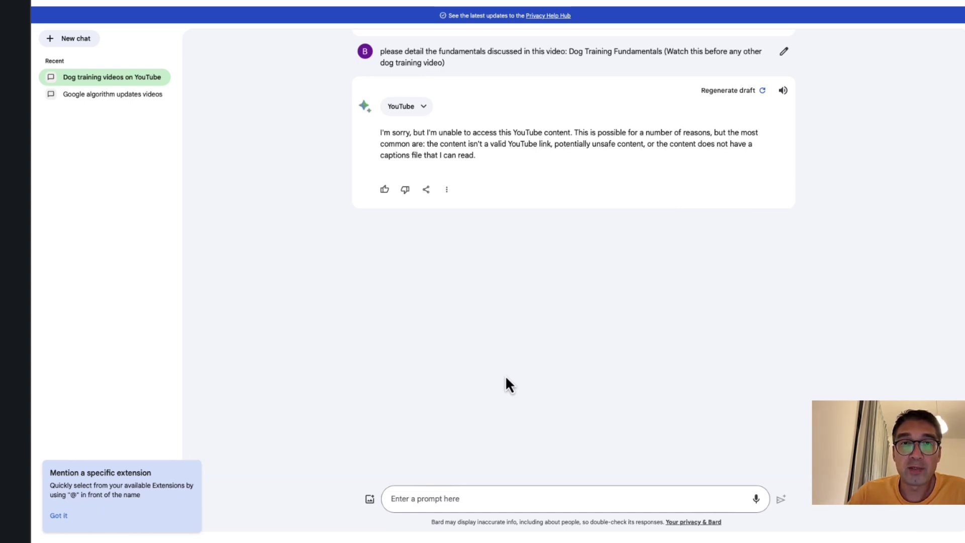
# Resend the Dog Training Fundamentals question to Bard.
pyautogui.scroll(2, 505, 374)
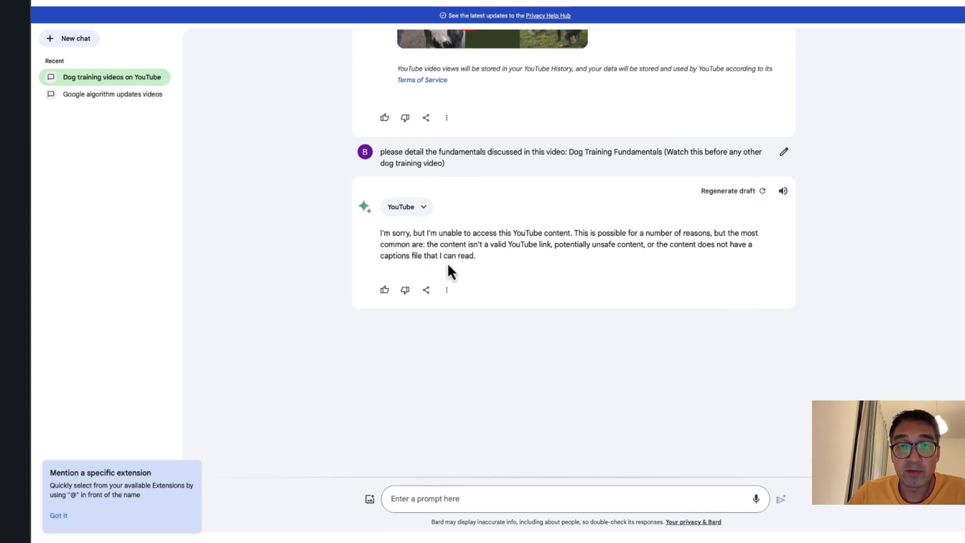
pyautogui.moveTo(412, 162); pyautogui.dragTo(407, 500)
pyautogui.press('Return')
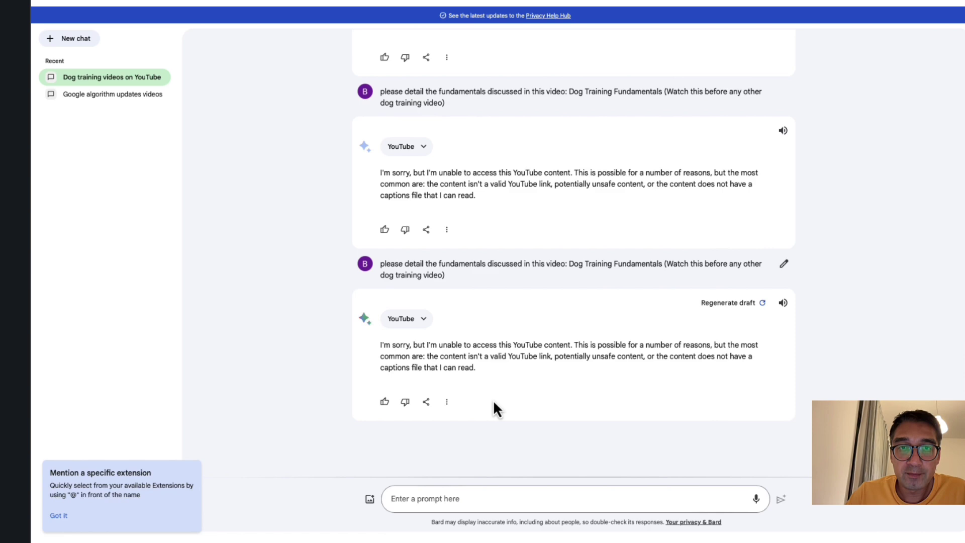
# Paste the fundamentals question into a new prompt and delete its video title.
pyautogui.scroll(6, 493, 402)
pyautogui.scroll(-7, 493, 399)
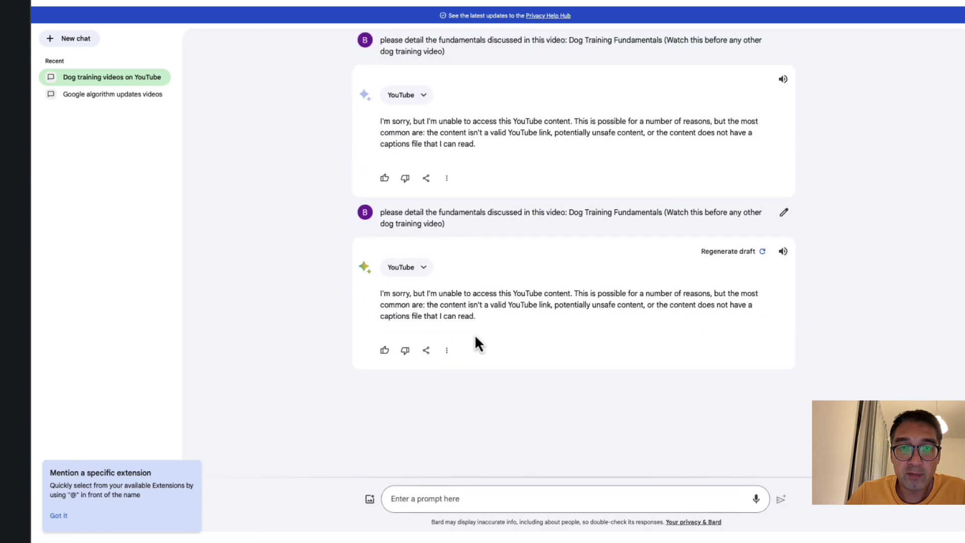
pyautogui.moveTo(453, 232); pyautogui.dragTo(380, 211)
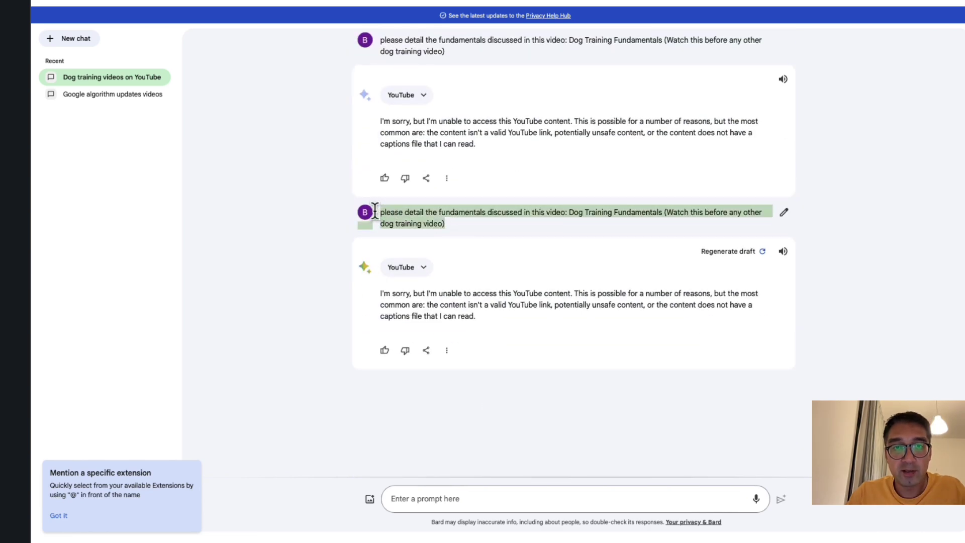
pyautogui.click(380, 212)
pyautogui.tripleClick(382, 211)
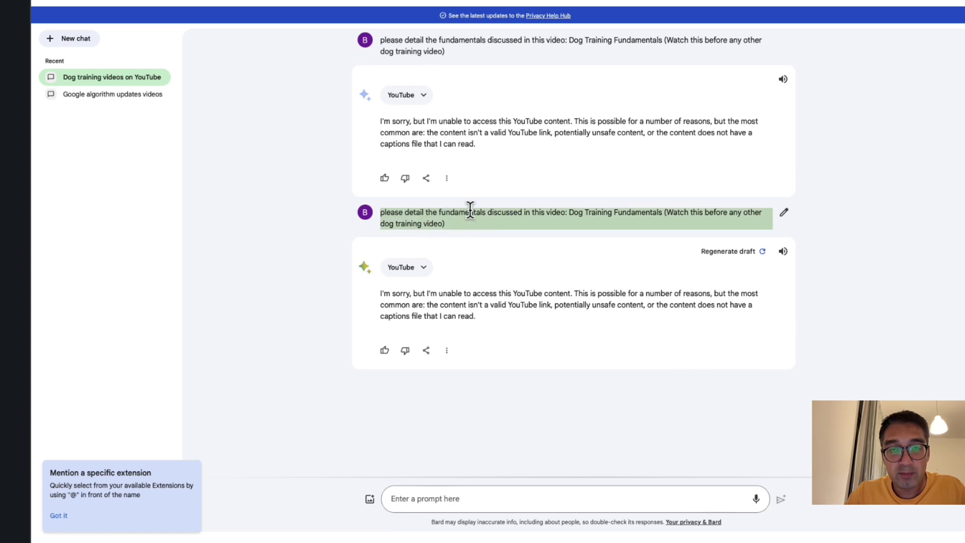
pyautogui.click(458, 503)
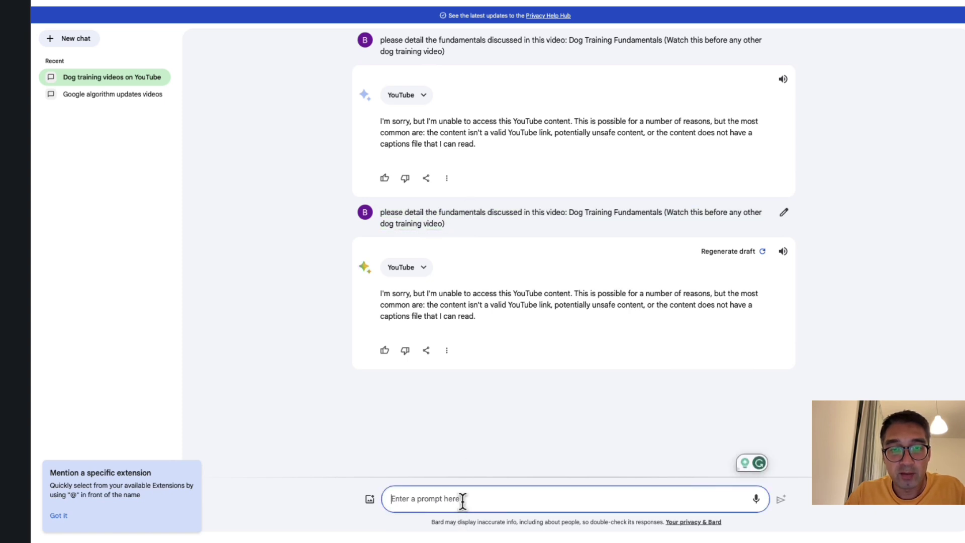
pyautogui.hotkey('ctrl', 'v')
pyautogui.moveTo(578, 490); pyautogui.dragTo(588, 502)
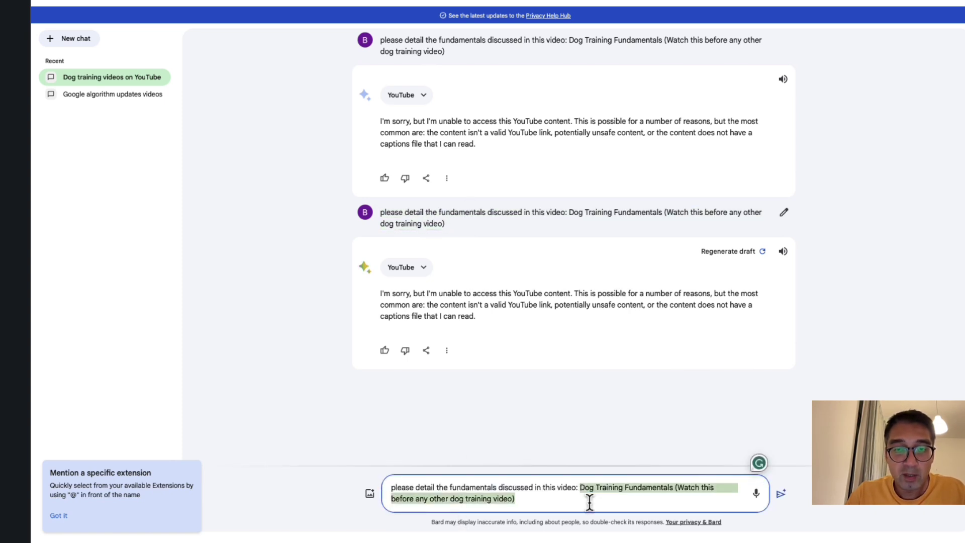
pyautogui.press('BackSpace')
# Paste the Everything You NEED To KNOW To TRAIN Your DOG! video link into the prompt.
pyautogui.scroll(20, 575, 333)
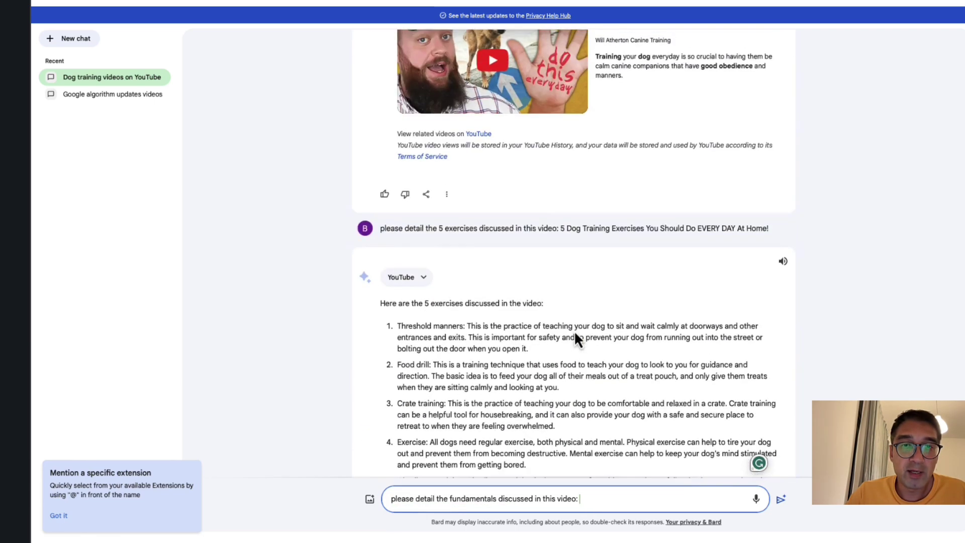
pyautogui.scroll(5, 575, 333)
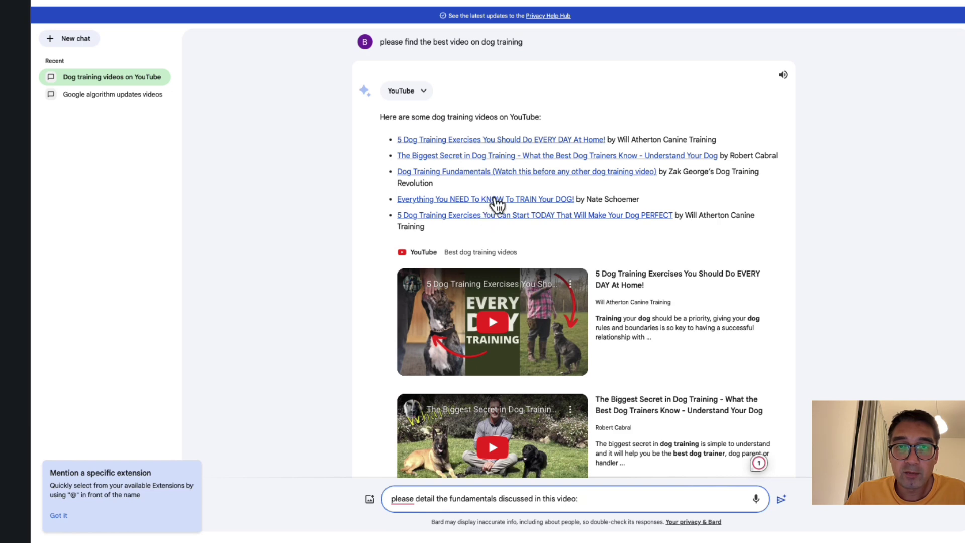
pyautogui.rightClick(495, 205)
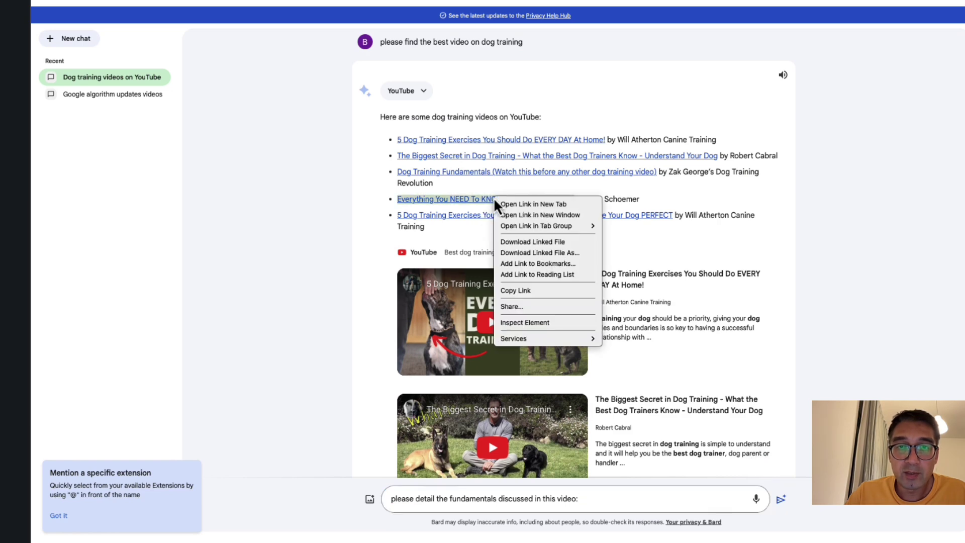
pyautogui.click(521, 289)
pyautogui.scroll(-15, 520, 290)
pyautogui.scroll(-10, 529, 352)
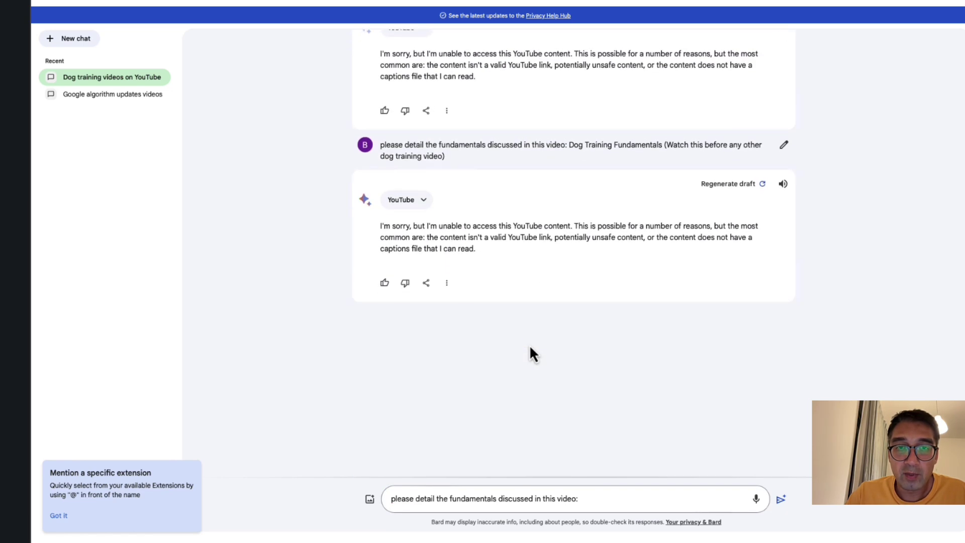
pyautogui.click(591, 501)
pyautogui.hotkey('ctrl', 'v')
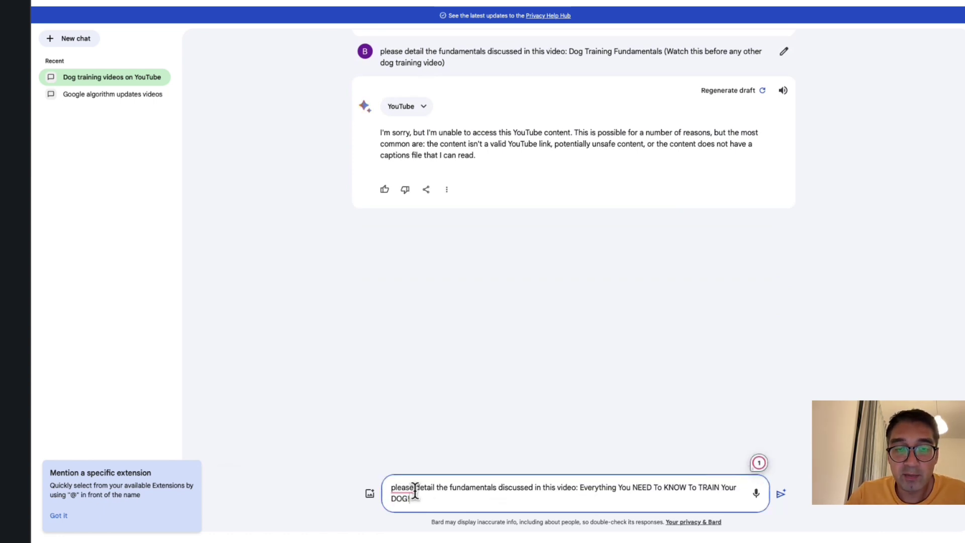
# Replace 'the fundamentals' with 'all the points' and submit the question.
pyautogui.click(497, 487)
pyautogui.press('BackSpace')
pyautogui.press('BackSpace')
pyautogui.press('BackSpace')
pyautogui.press('BackSpace')
pyautogui.press('BackSpace')
pyautogui.press('BackSpace')
pyautogui.press('BackSpace')
pyautogui.press('BackSpace')
pyautogui.press('BackSpace')
pyautogui.press('BackSpace')
pyautogui.press('BackSpace')
pyautogui.press('BackSpace')
pyautogui.press('BackSpace')
pyautogui.press('BackSpace')
pyautogui.press('BackSpace')
pyautogui.press('BackSpace')
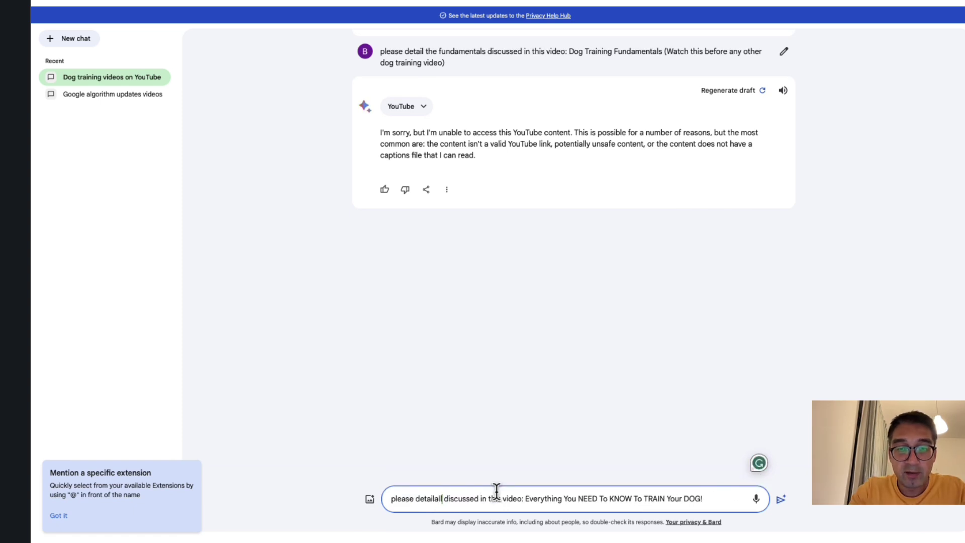
pyautogui.write('all the points')
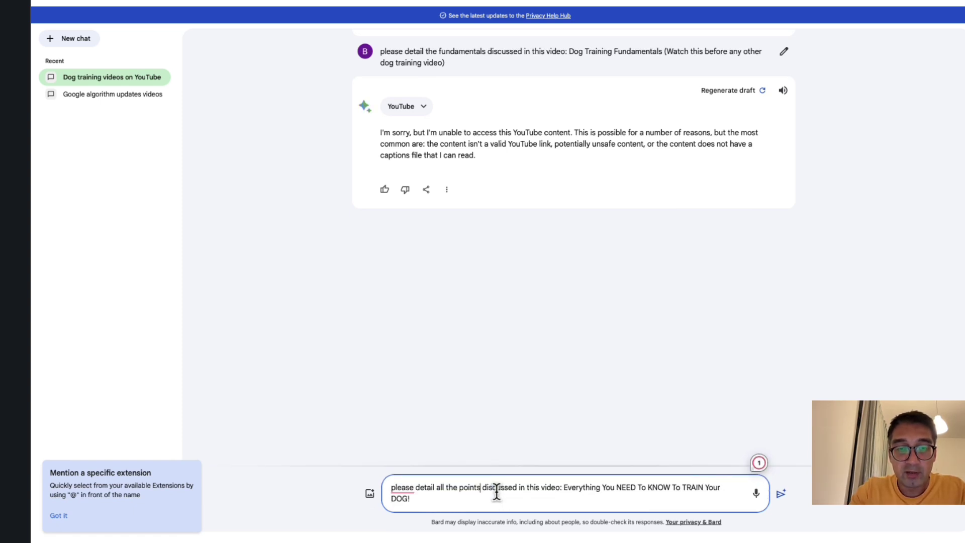
pyautogui.press('Return')
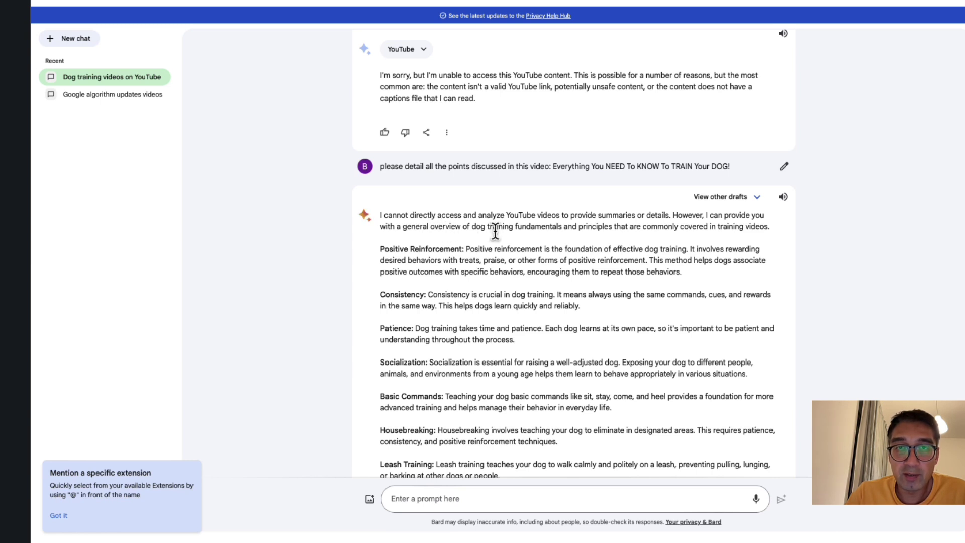
# Paste earlier text into the prompt box, trying Bard's reply and the fundamentals question.
pyautogui.moveTo(484, 103); pyautogui.dragTo(380, 75)
pyautogui.hotkey('ctrl', 'c')
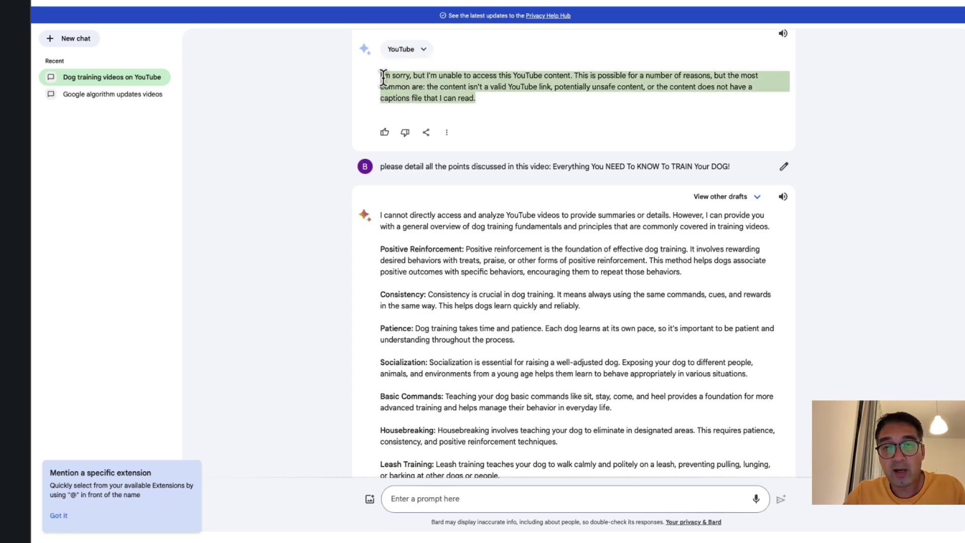
pyautogui.scroll(-4, 459, 164)
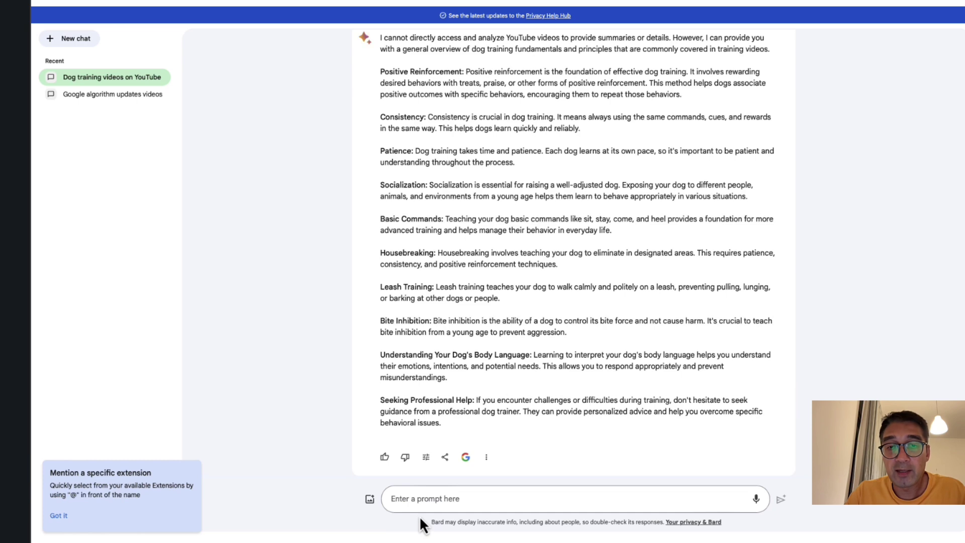
pyautogui.click(426, 502)
pyautogui.hotkey('ctrl', 'v')
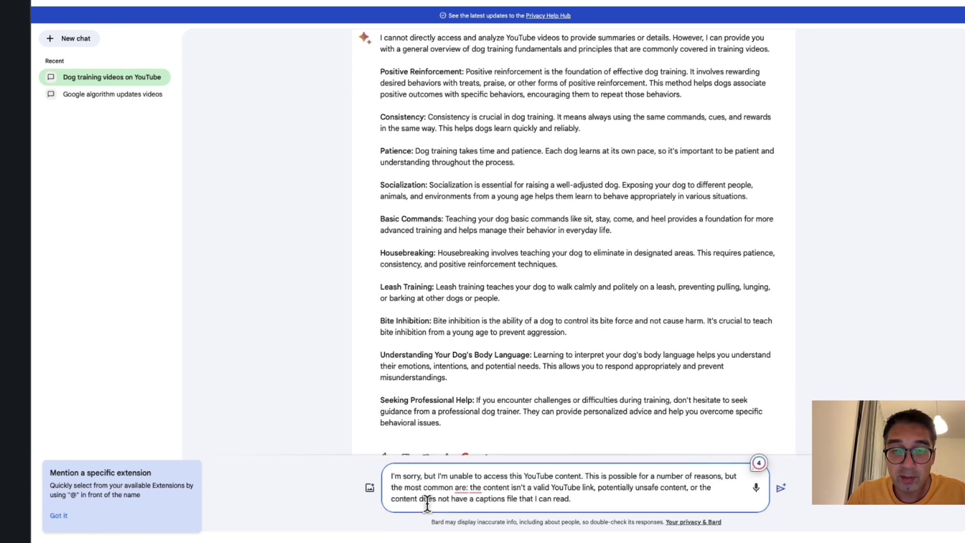
pyautogui.scroll(7, 441, 409)
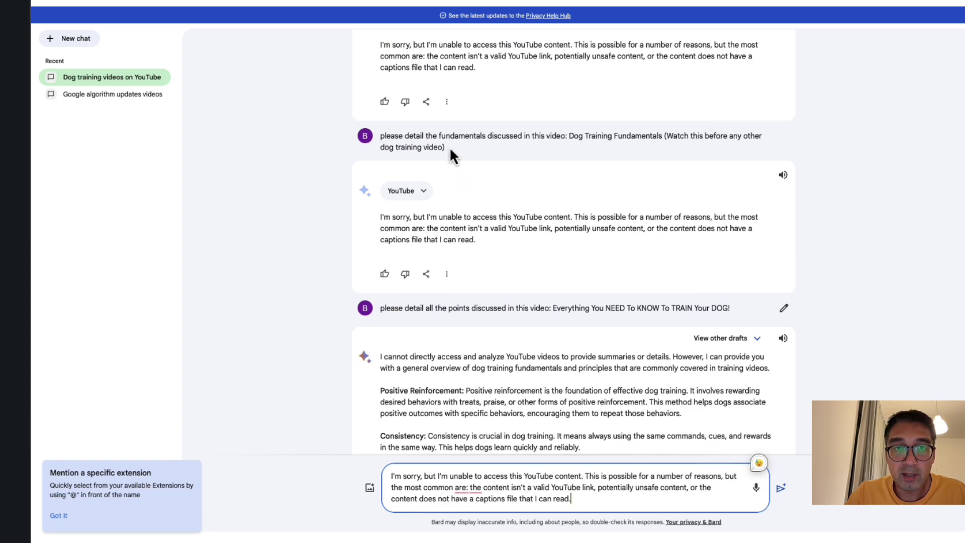
pyautogui.moveTo(449, 146); pyautogui.dragTo(387, 136)
pyautogui.hotkey('ctrl', 'c')
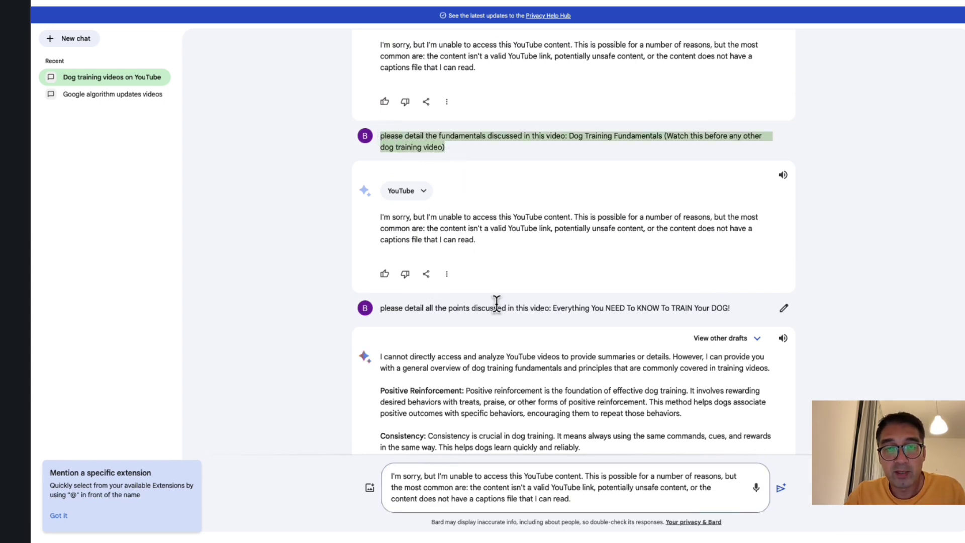
pyautogui.scroll(-7, 497, 326)
pyautogui.click(511, 490)
pyautogui.hotkey('ctrl', 'a')
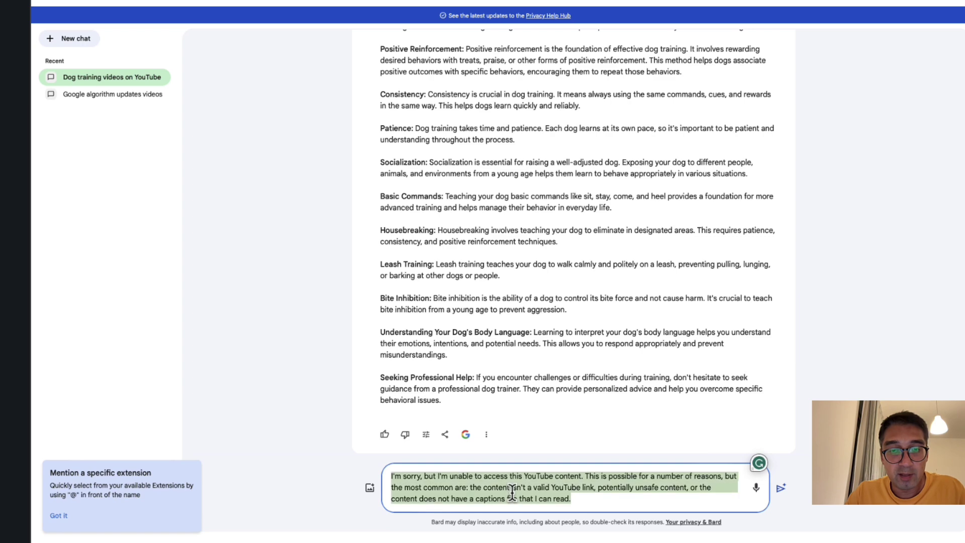
pyautogui.hotkey('ctrl', 'v')
# Reuse the all-the-points question, reword it to 'outline the points', and send it.
pyautogui.scroll(4, 553, 301)
pyautogui.moveTo(729, 173); pyautogui.dragTo(382, 173)
pyautogui.hotkey('ctrl', 'c')
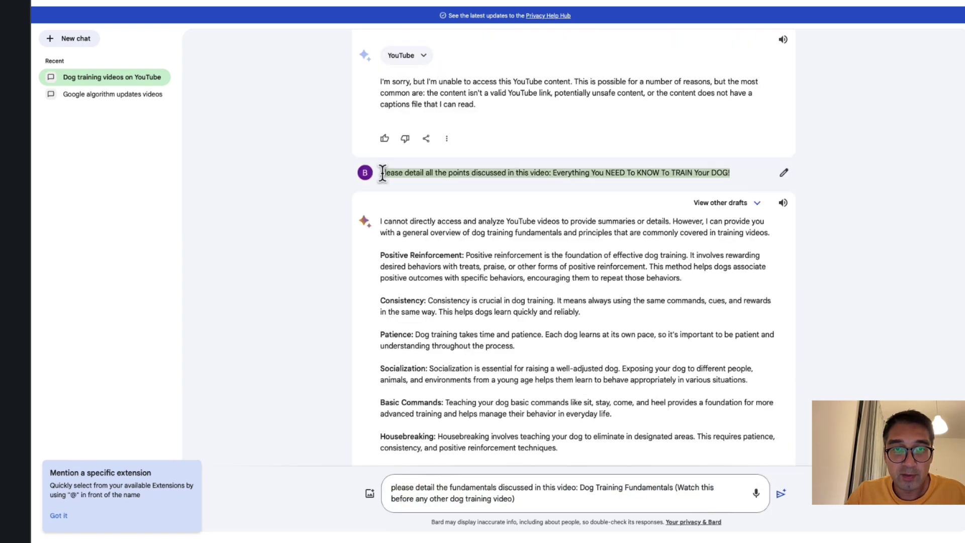
pyautogui.scroll(-4, 423, 252)
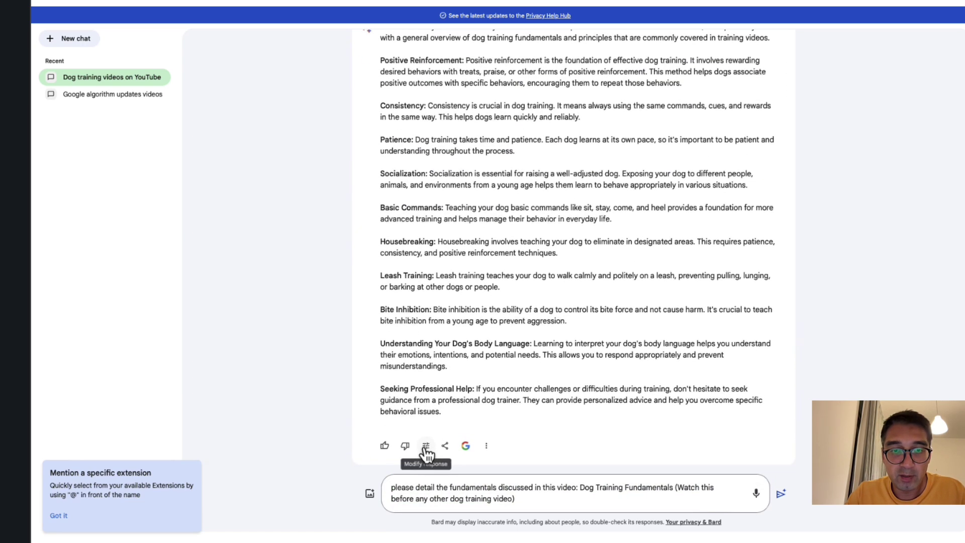
pyautogui.click(421, 488)
pyautogui.hotkey('ctrl', 'a')
pyautogui.hotkey('ctrl', 'v')
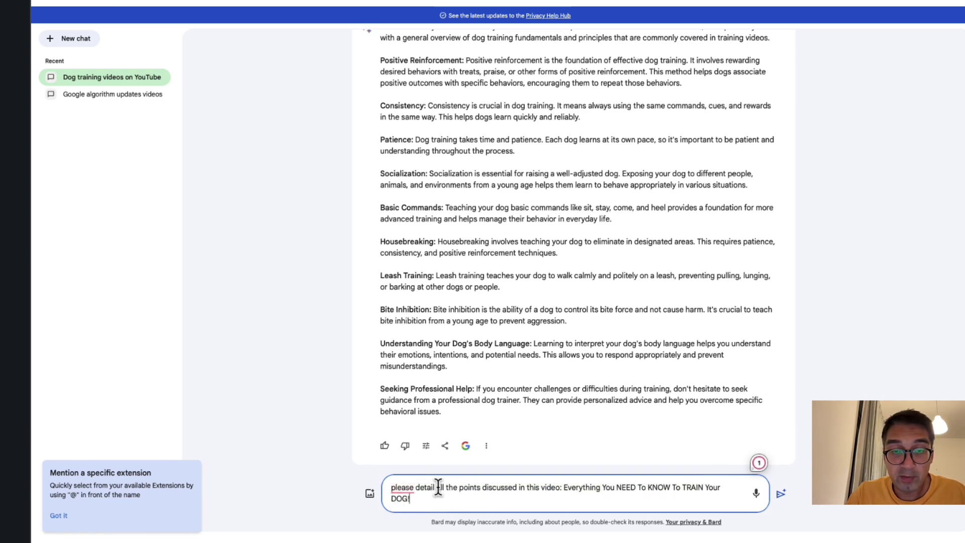
pyautogui.moveTo(416, 486); pyautogui.dragTo(478, 487)
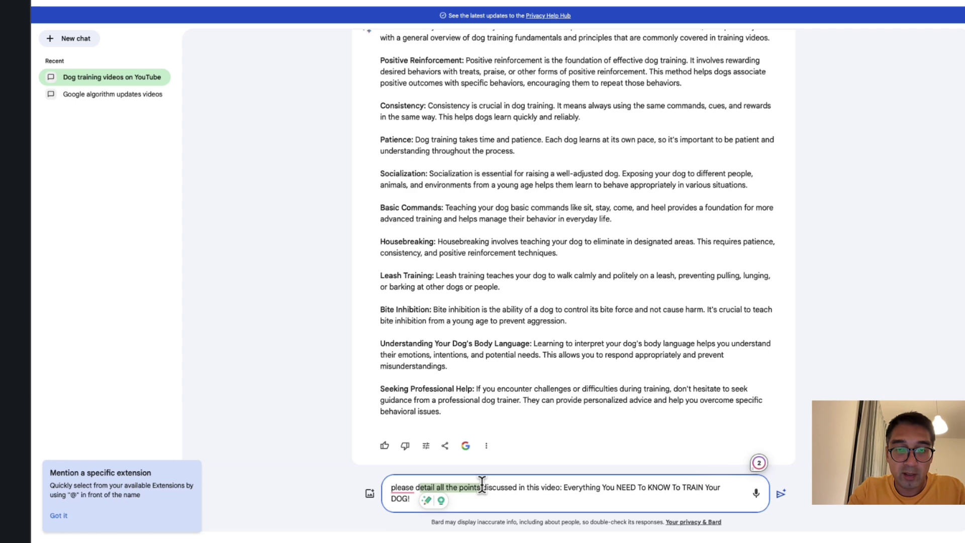
pyautogui.write('outline the points')
pyautogui.press('Return')
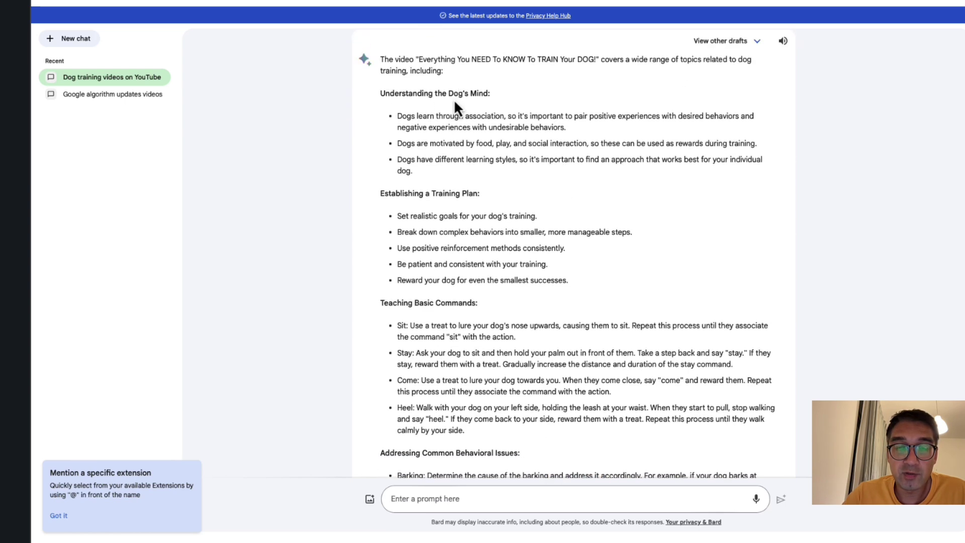
# Select Bard's outline from Understanding the Dog's Mind down to the closing reminder.
pyautogui.moveTo(397, 116); pyautogui.dragTo(422, 168)
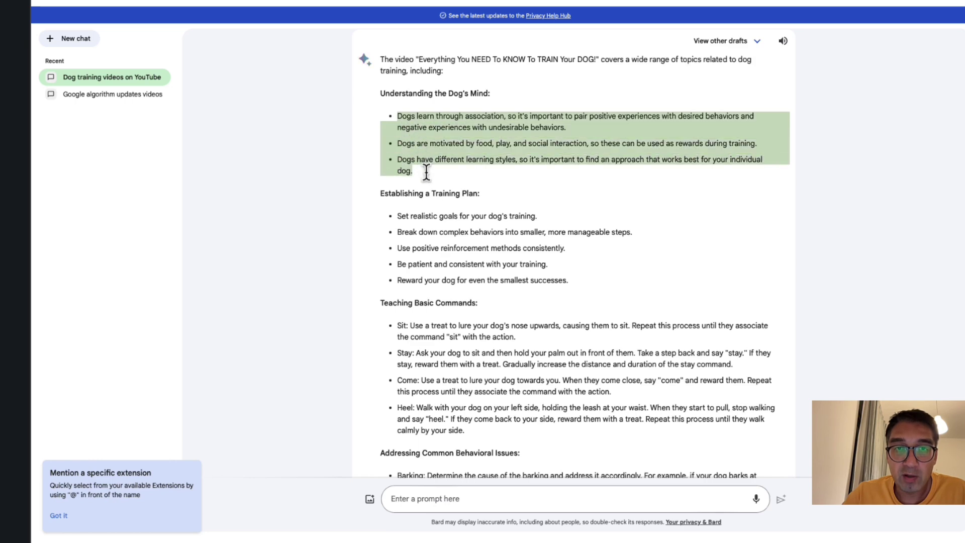
pyautogui.scroll(-1, 426, 172)
pyautogui.click(448, 161)
pyautogui.scroll(-3, 441, 179)
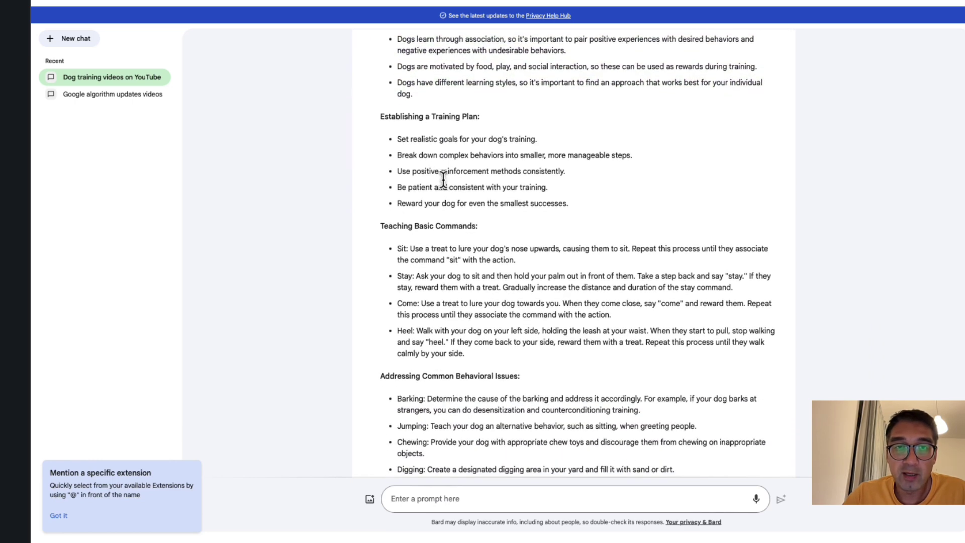
pyautogui.scroll(-3, 431, 155)
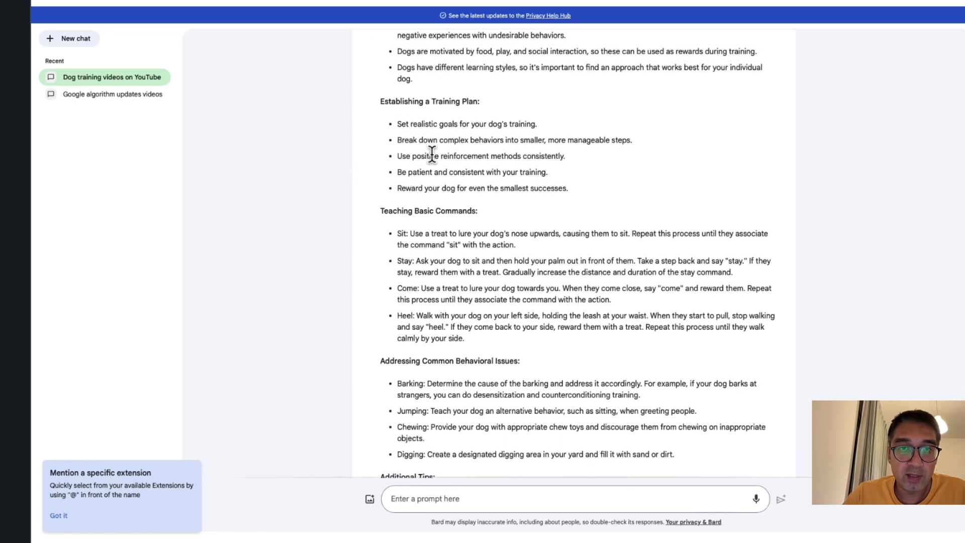
pyautogui.moveTo(403, 176); pyautogui.dragTo(425, 238)
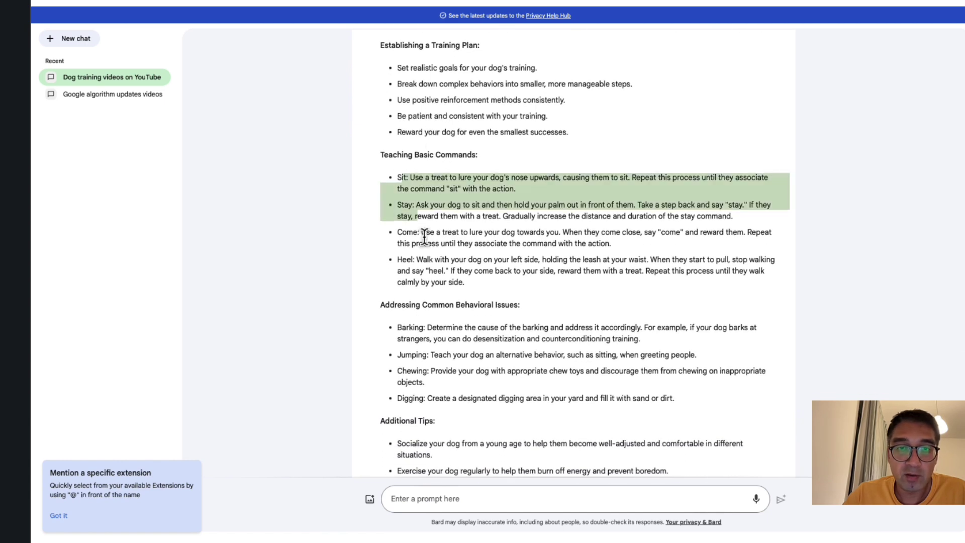
pyautogui.click(443, 286)
pyautogui.scroll(-3, 442, 286)
pyautogui.scroll(4, 443, 286)
pyautogui.scroll(9, 443, 286)
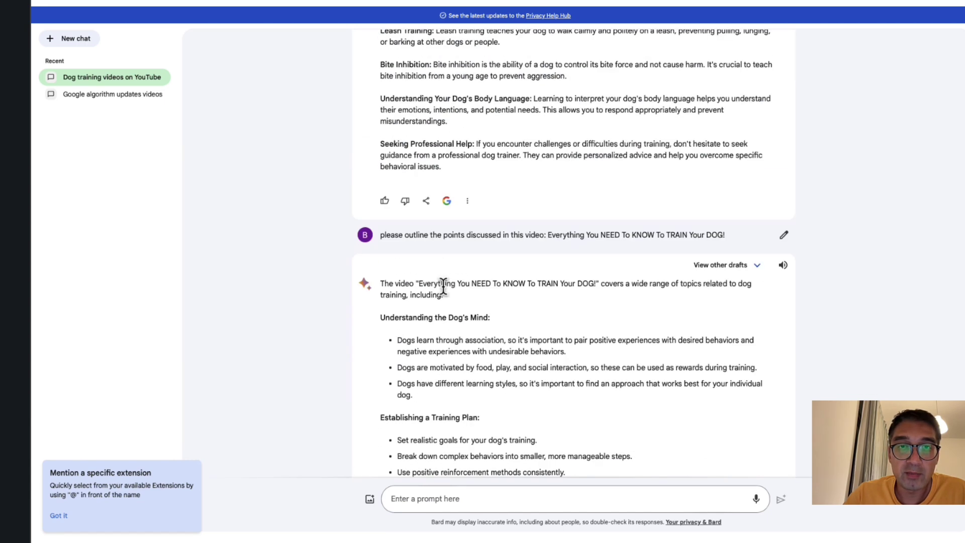
pyautogui.scroll(-1, 443, 295)
pyautogui.scroll(-15, 446, 294)
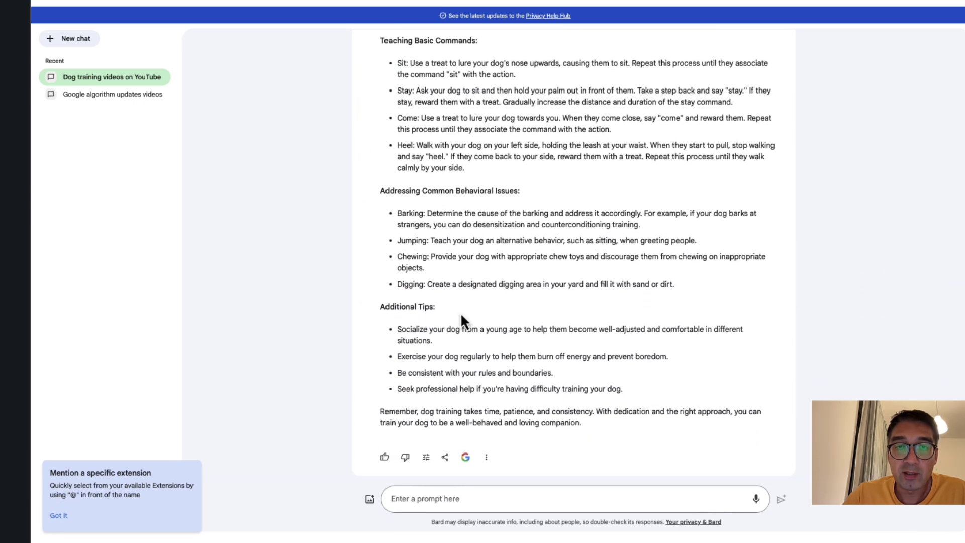
pyautogui.scroll(8, 462, 318)
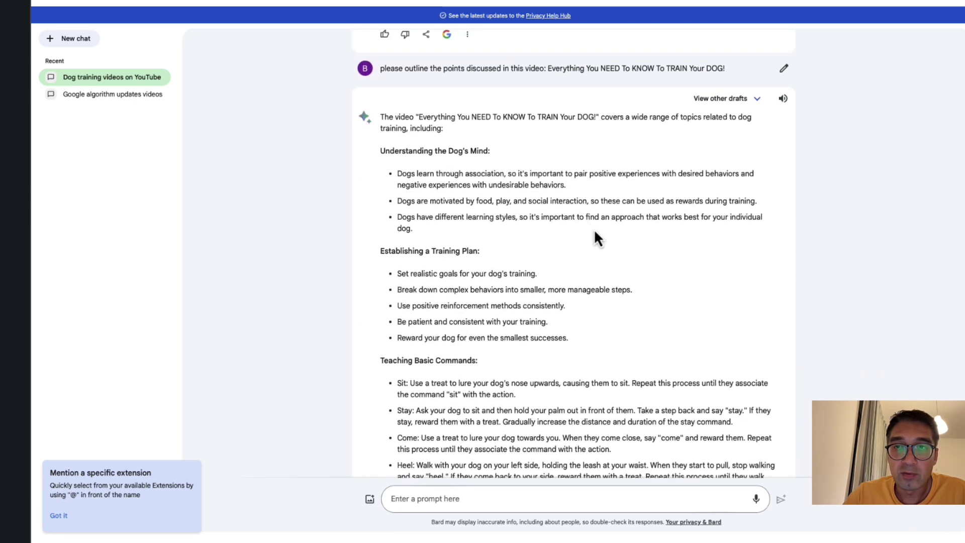
pyautogui.scroll(-6, 596, 274)
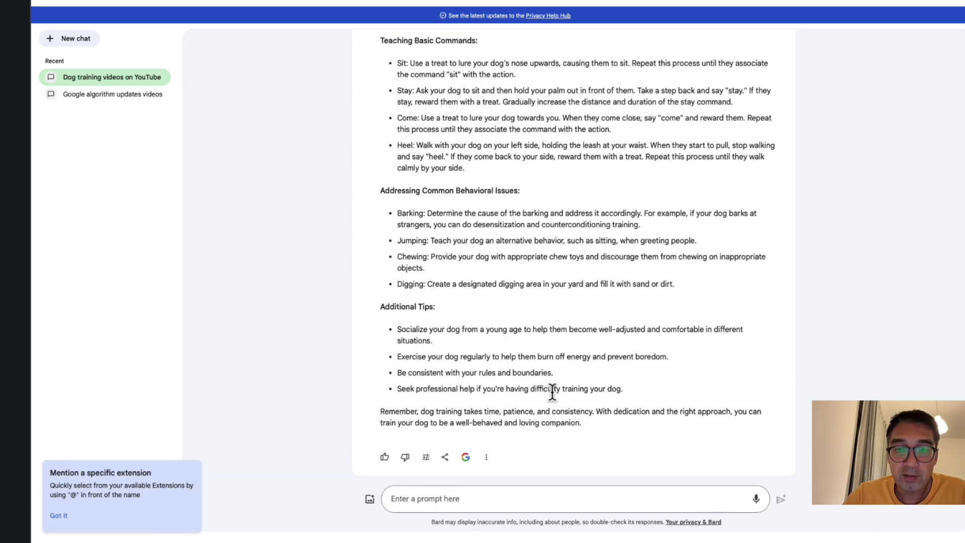
pyautogui.moveTo(586, 425); pyautogui.dragTo(381, 146)
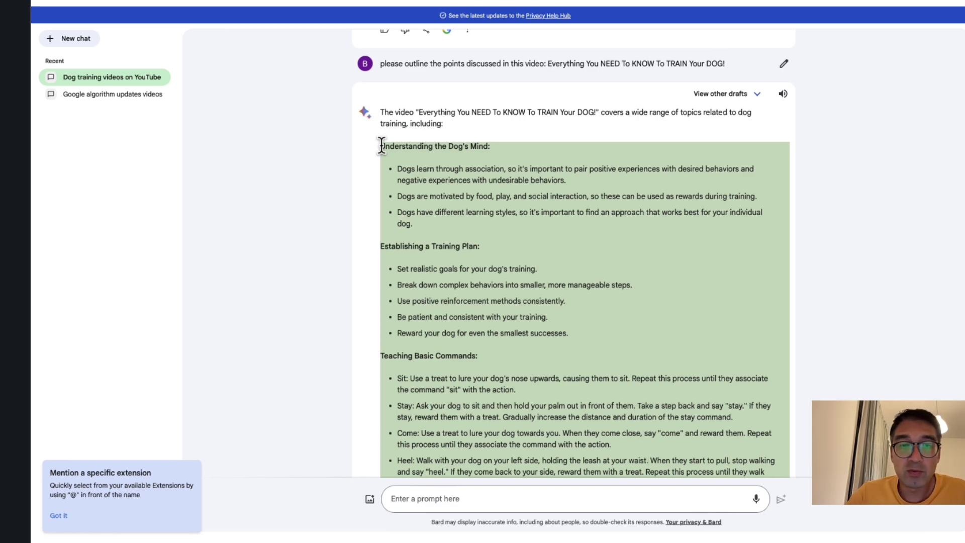
# Paste Bard's training outline into Word above the Threshold manners exercise.
pyautogui.press('super+Tab')
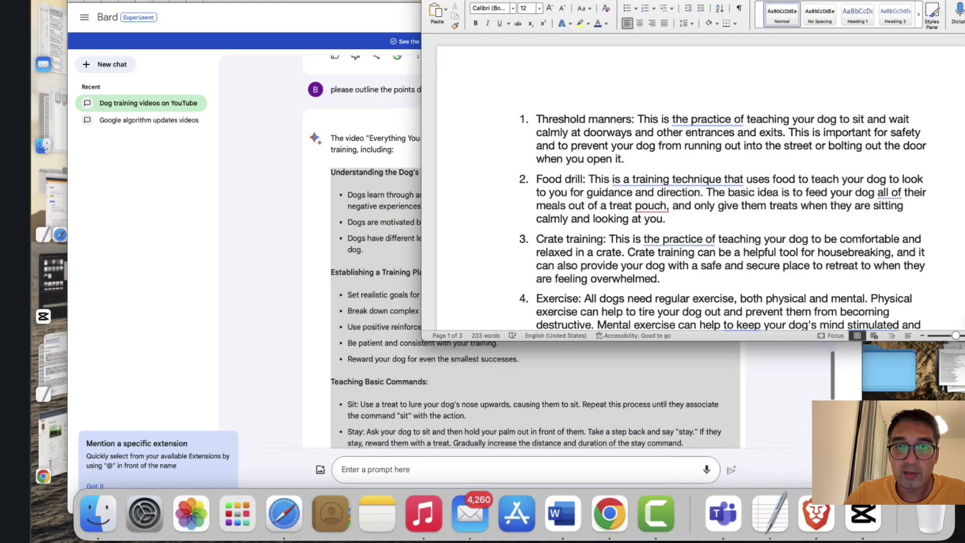
pyautogui.scroll(-5, 694, 151)
pyautogui.scroll(5, 502, 302)
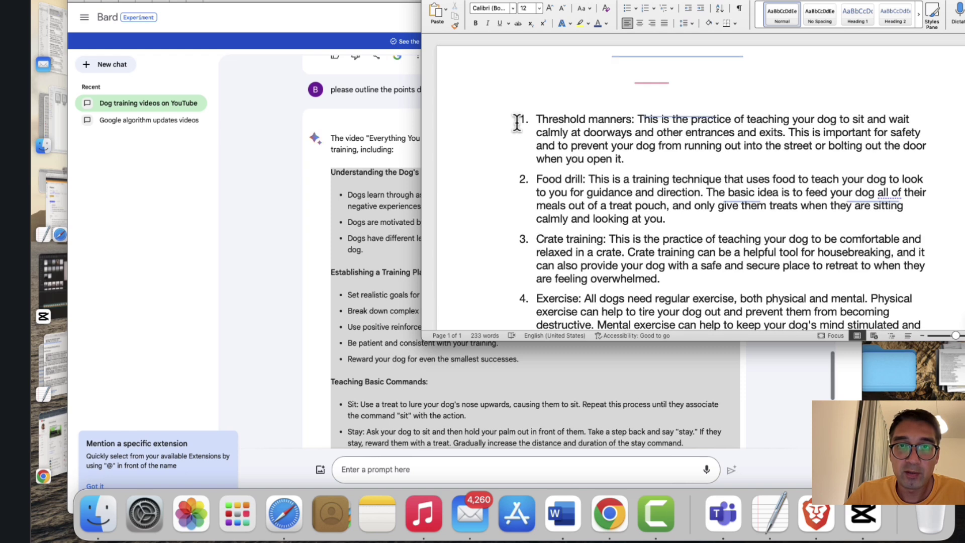
pyautogui.click(516, 122)
pyautogui.press('Return')
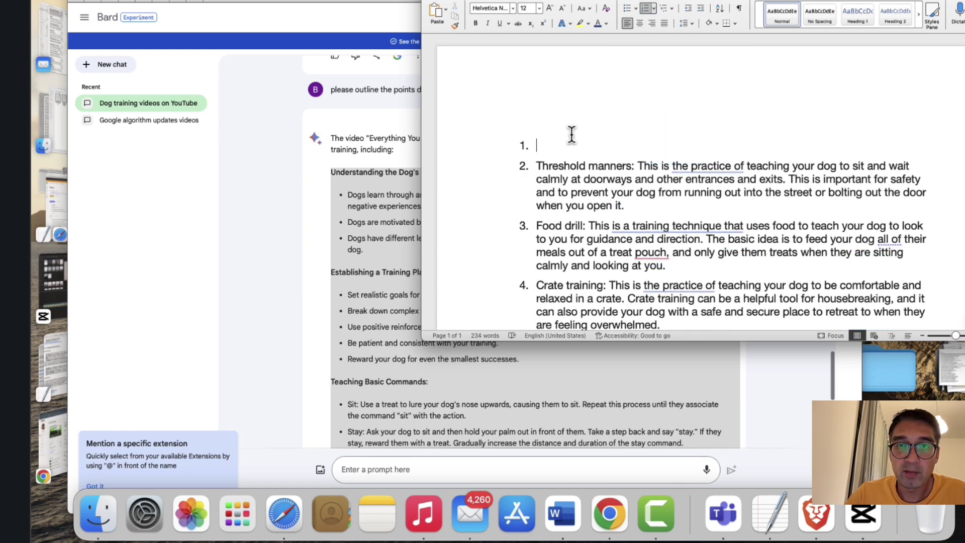
pyautogui.press('BackSpace')
pyautogui.press('super+v')
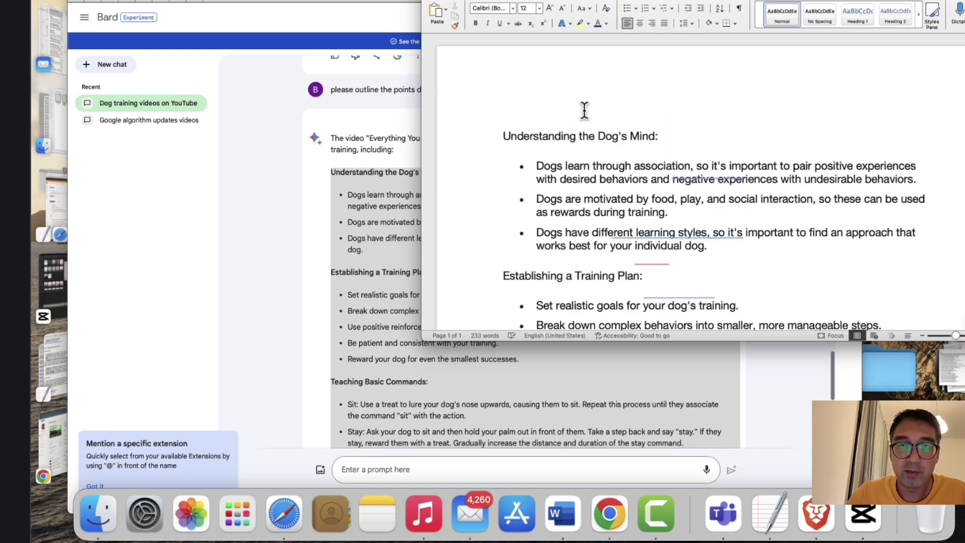
# Select the entire 631-word document and bring the browser window forward.
pyautogui.scroll(-3, 615, 183)
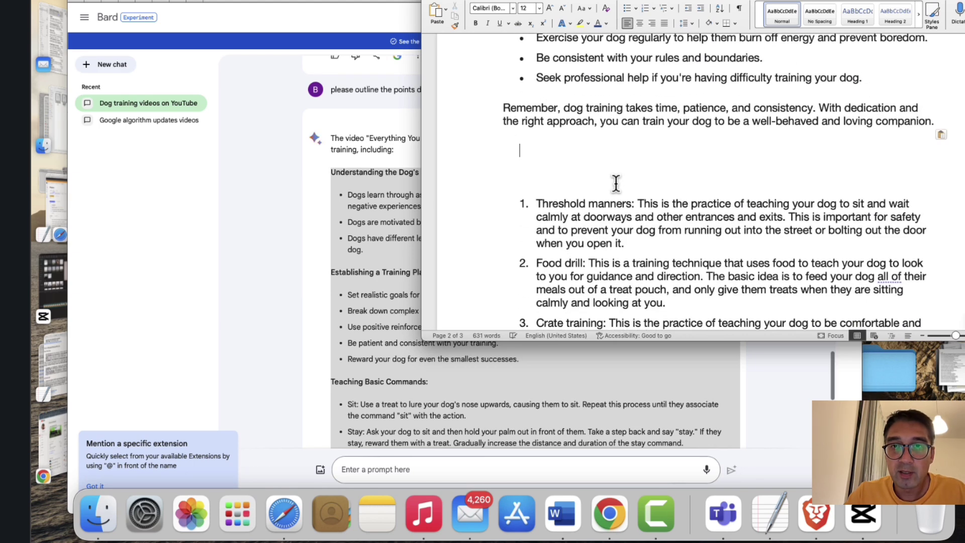
pyautogui.scroll(3, 616, 182)
pyautogui.scroll(15, 616, 182)
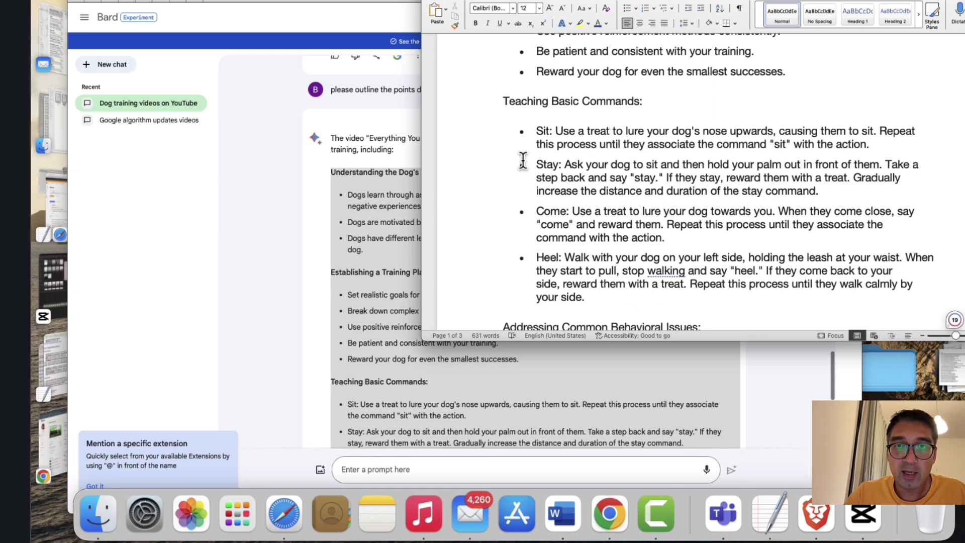
pyautogui.scroll(3, 528, 181)
pyautogui.press('super+a')
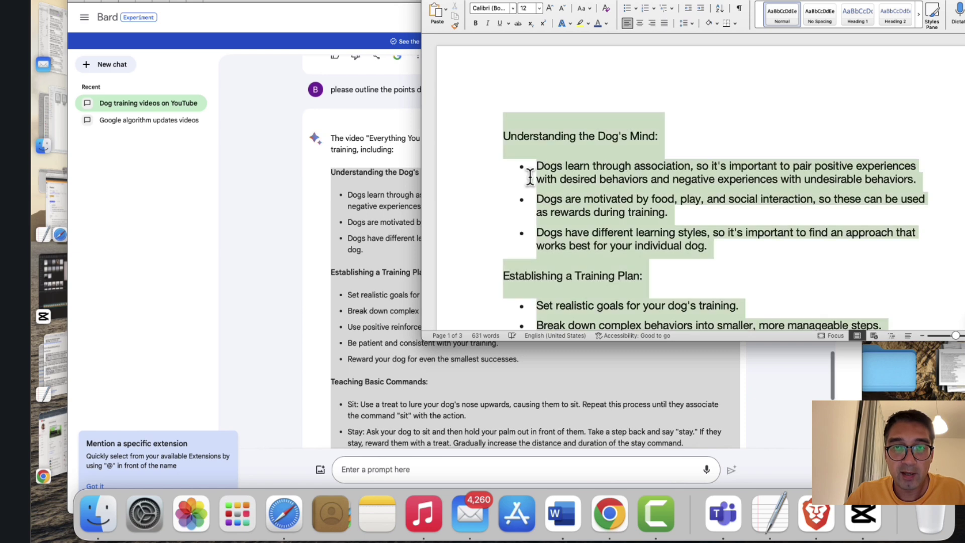
pyautogui.moveTo(241, 25); pyautogui.dragTo(241, 0)
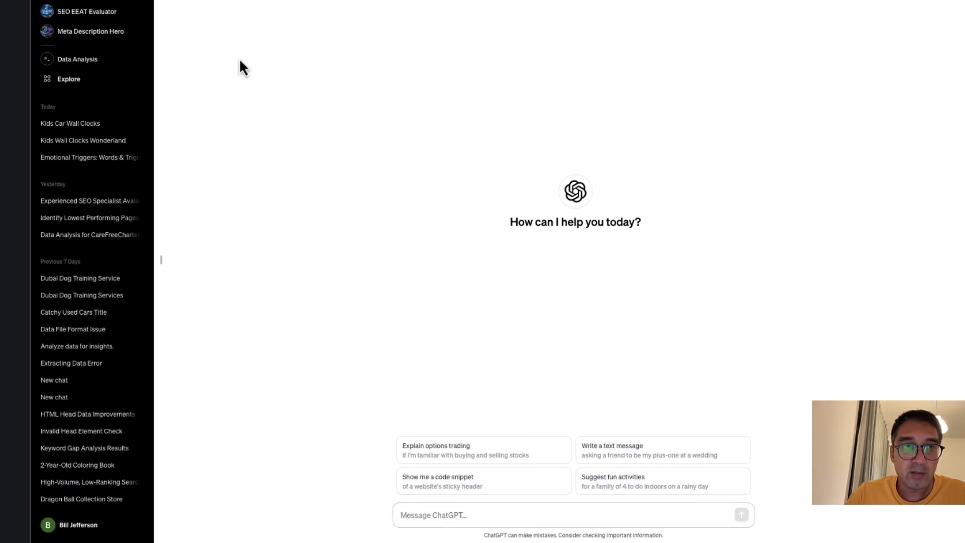
# Write the request for a 1000-word dog-training pillar article based on the pasted source text.
pyautogui.click(442, 515)
pyautogui.write('I want you to write a pillar article')
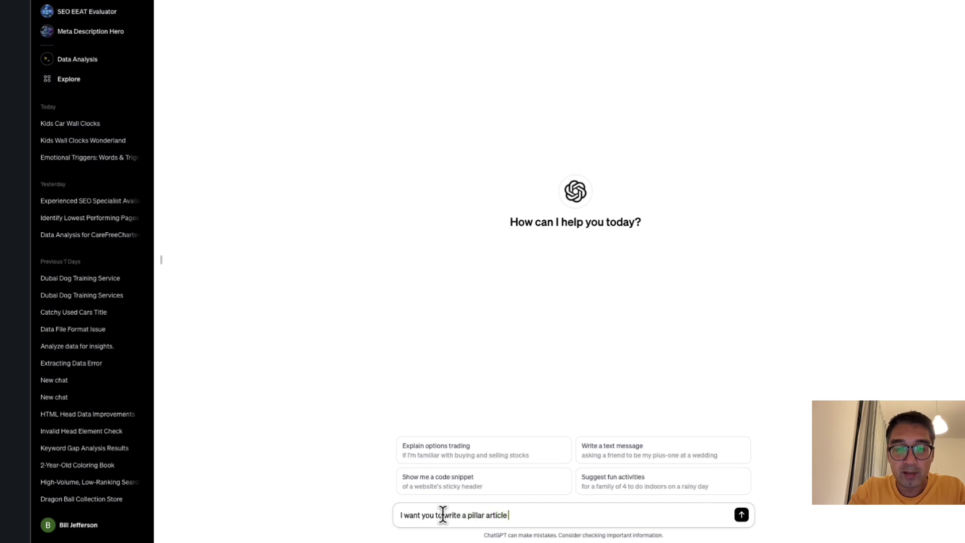
pyautogui.write(' 2000 words.')
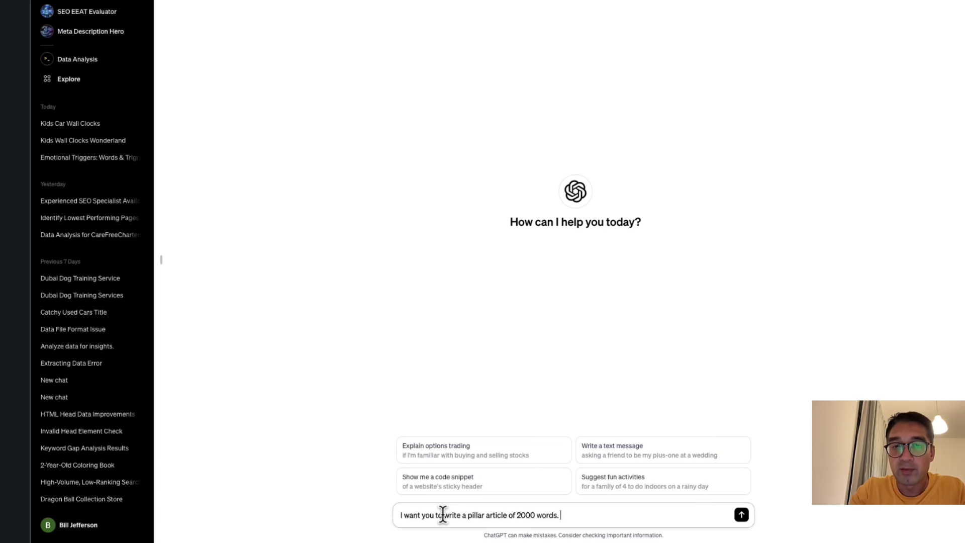
pyautogui.press('BackSpace')
pyautogui.press('BackSpace')
pyautogui.press('BackSpace')
pyautogui.press('BackSpace')
pyautogui.press('BackSpace')
pyautogui.press('BackSpace')
pyautogui.press('BackSpace')
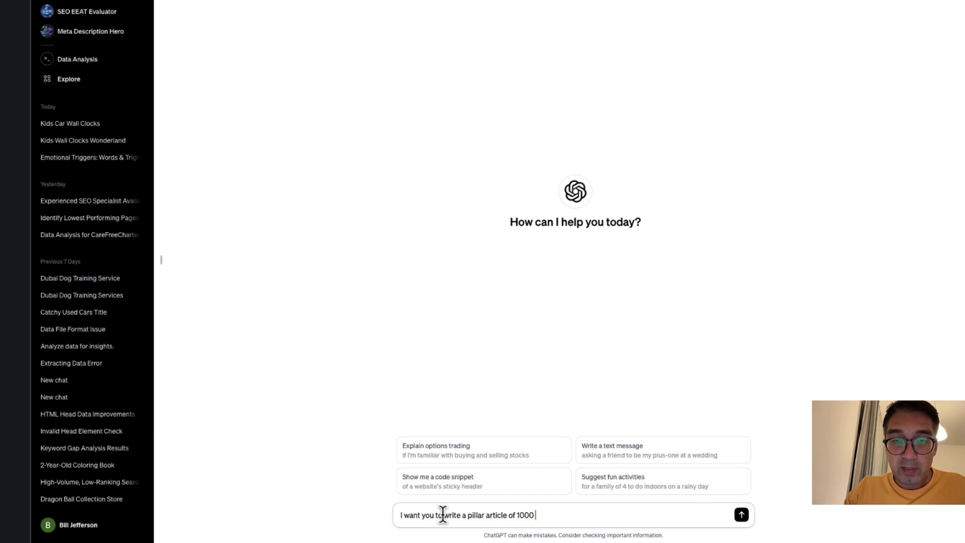
pyautogui.write('n dog training ')
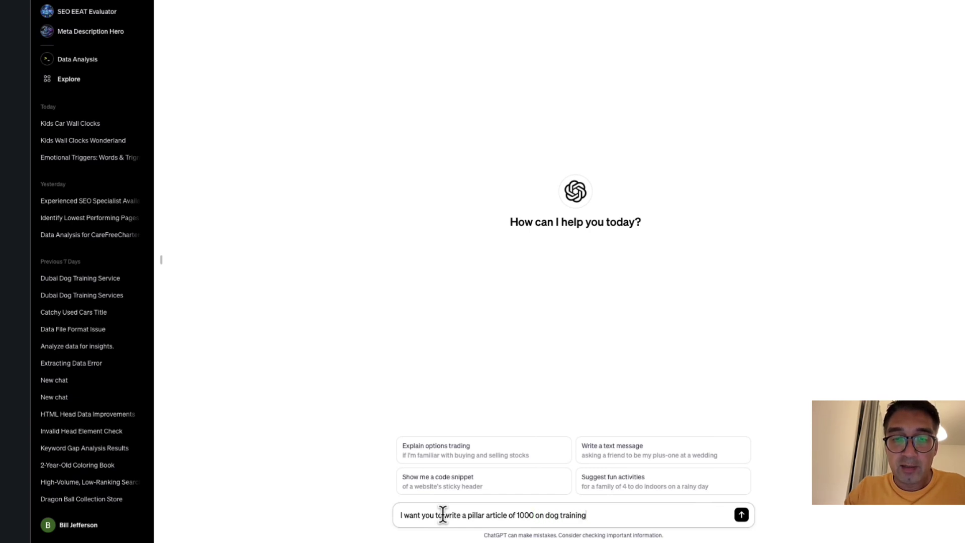
pyautogui.write(', it should be based on the text pa')
pyautogui.write('s')
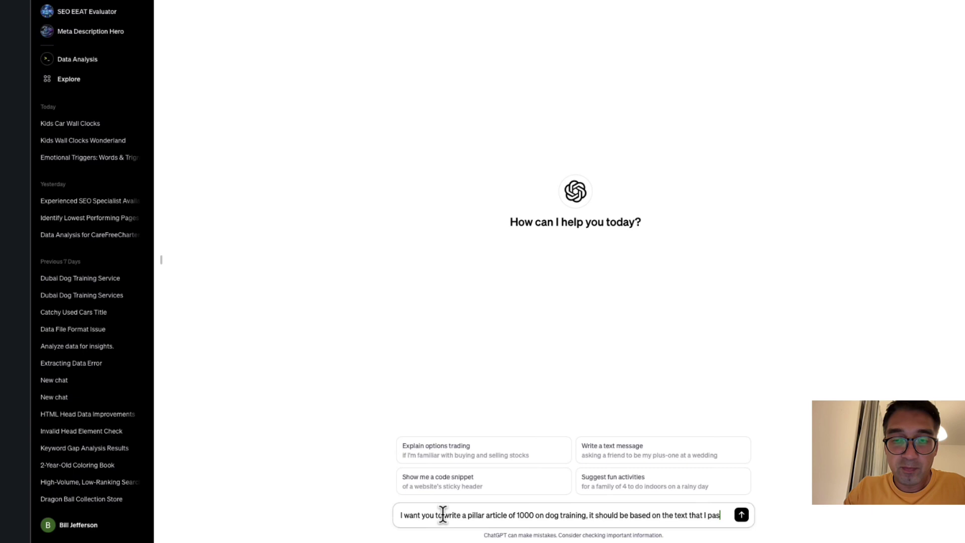
pyautogui.write('te after you understand what I want')
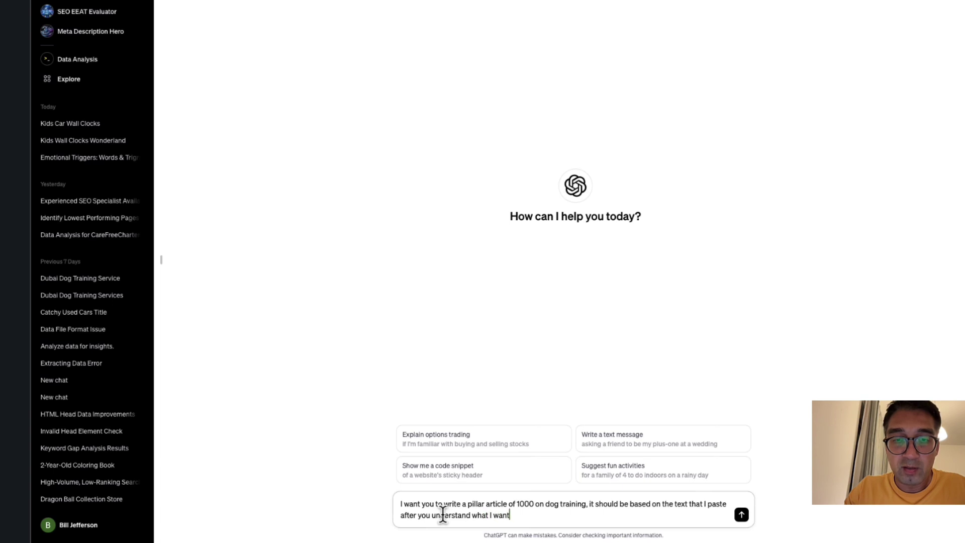
pyautogui.hotkey('shift', 'Return')
pyautogui.hotkey('shift', 'Return')
# List outline headings Introduction, Why dog training is important, How dog training works, Teaching basic commands.
pyautogui.write('Here')
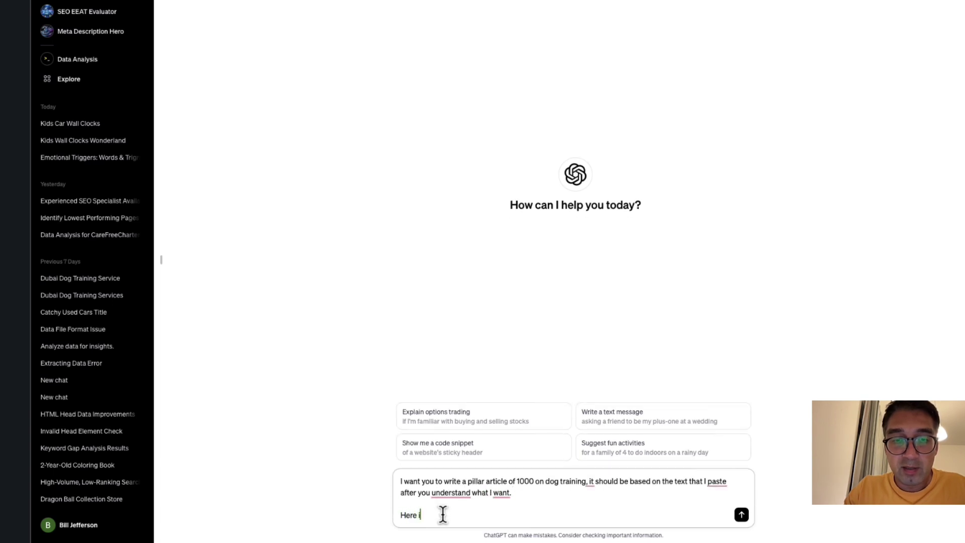
pyautogui.write(' is the outline you should follow:')
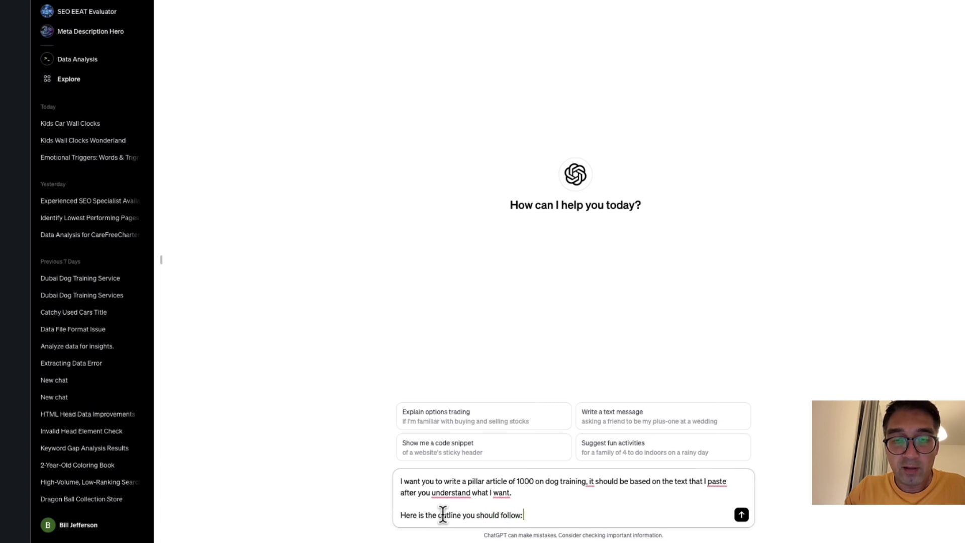
pyautogui.hotkey('shift', 'Return')
pyautogui.hotkey('shift', 'Return')
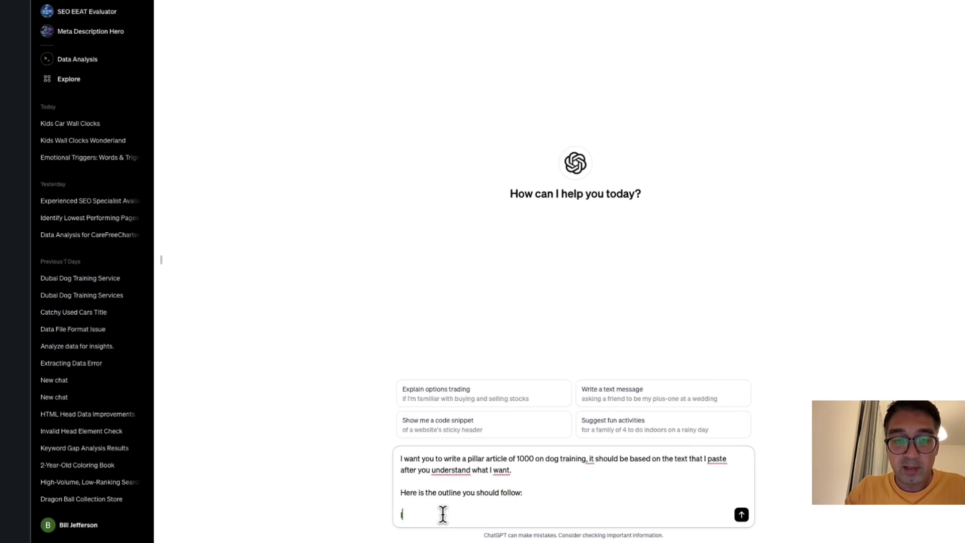
pyautogui.write('Introduction')
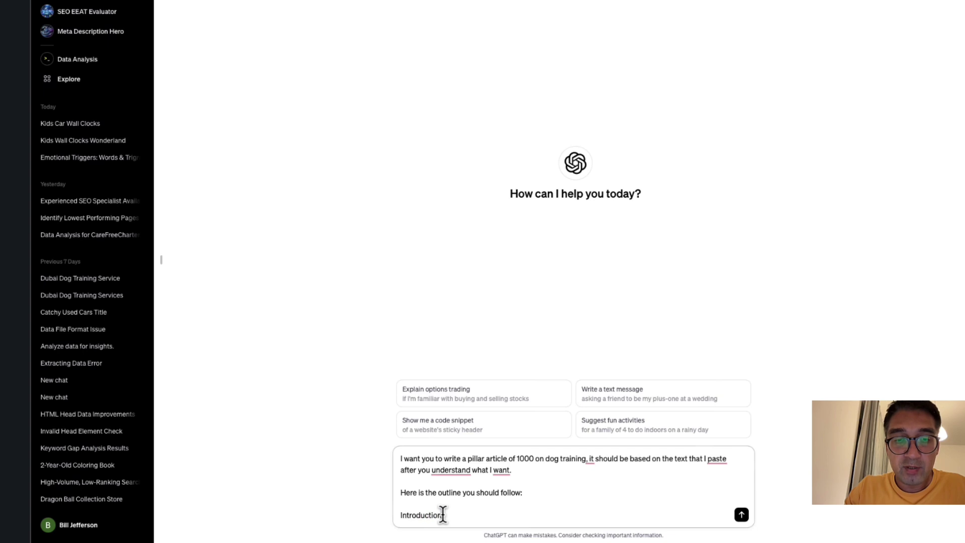
pyautogui.write('.')
pyautogui.hotkey('shift', 'Return')
pyautogui.hotkey('shift', 'Return')
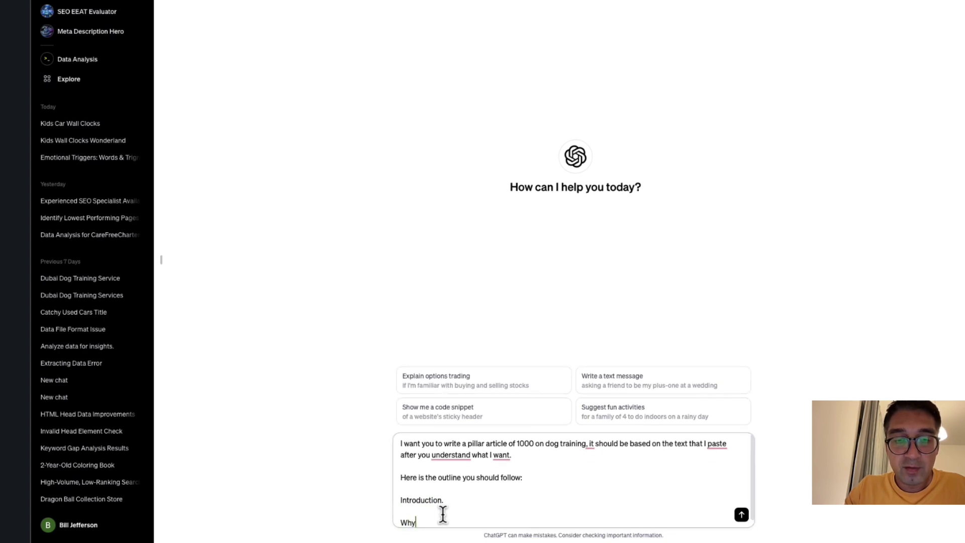
pyautogui.write('Why dog training is important')
pyautogui.hotkey('shift', 'Return')
pyautogui.hotkey('shift', 'Return')
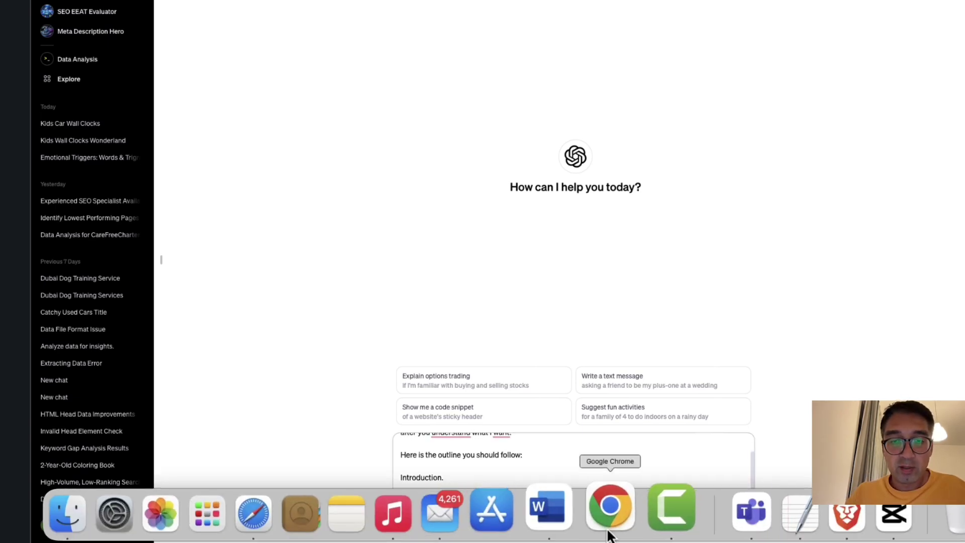
pyautogui.click(567, 525)
pyautogui.write('Ho')
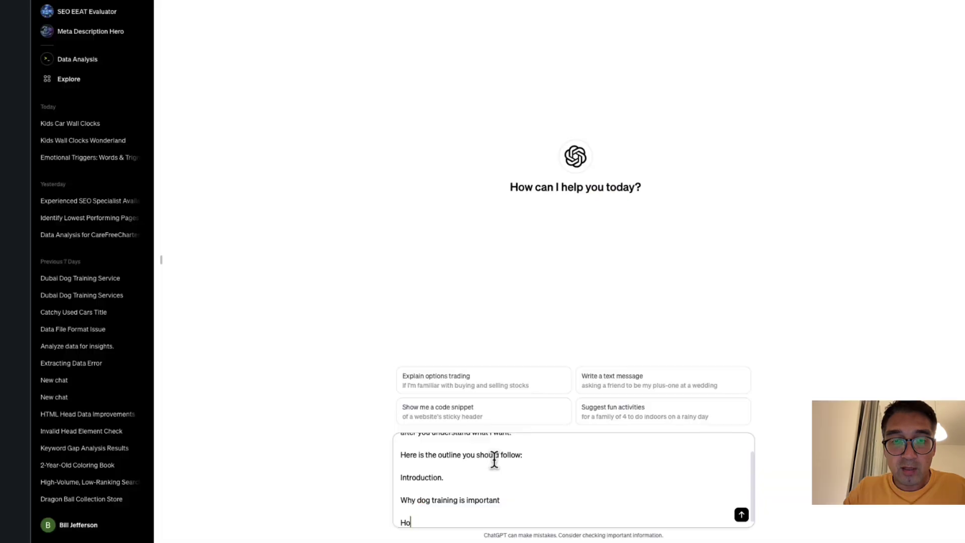
pyautogui.write('w dog training')
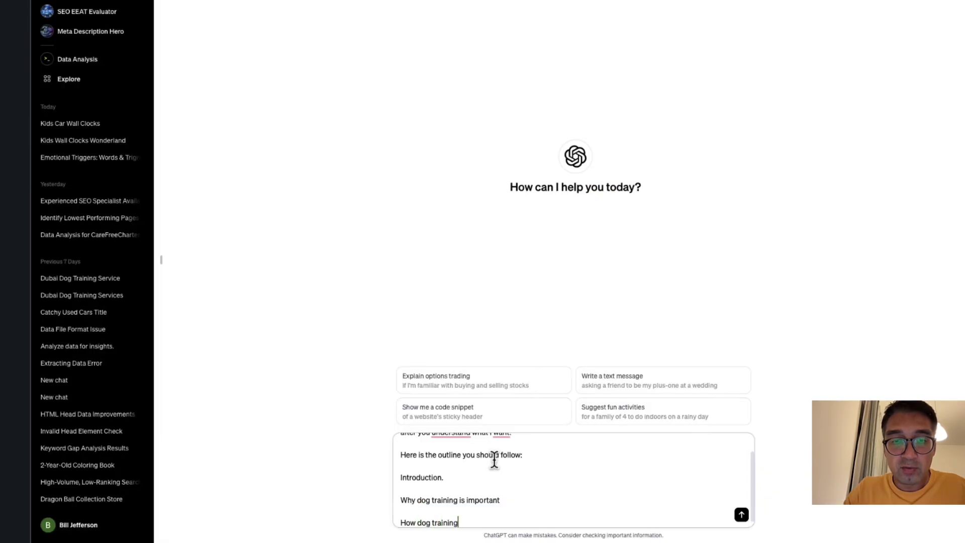
pyautogui.write(' works')
pyautogui.hotkey('shift', 'Return')
pyautogui.hotkey('shift', 'Return')
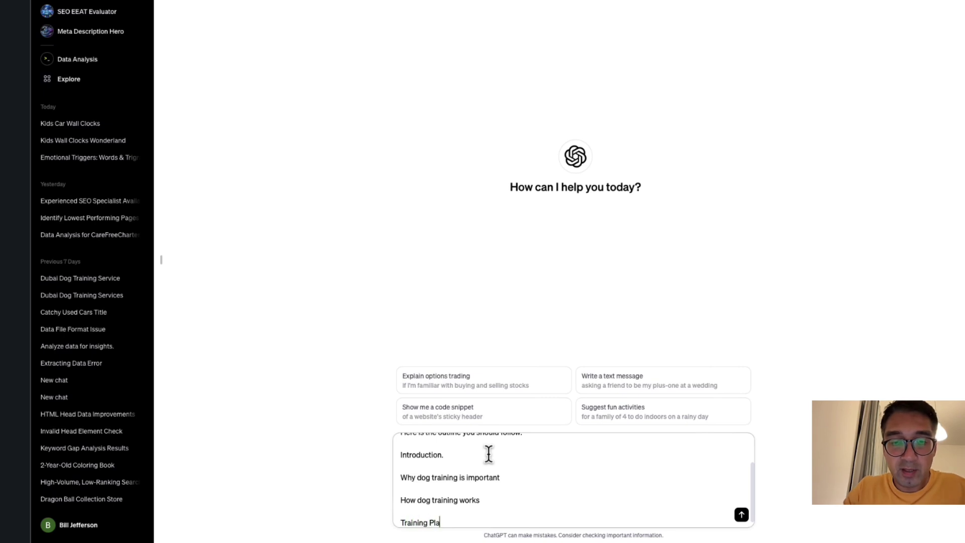
pyautogui.click(560, 512)
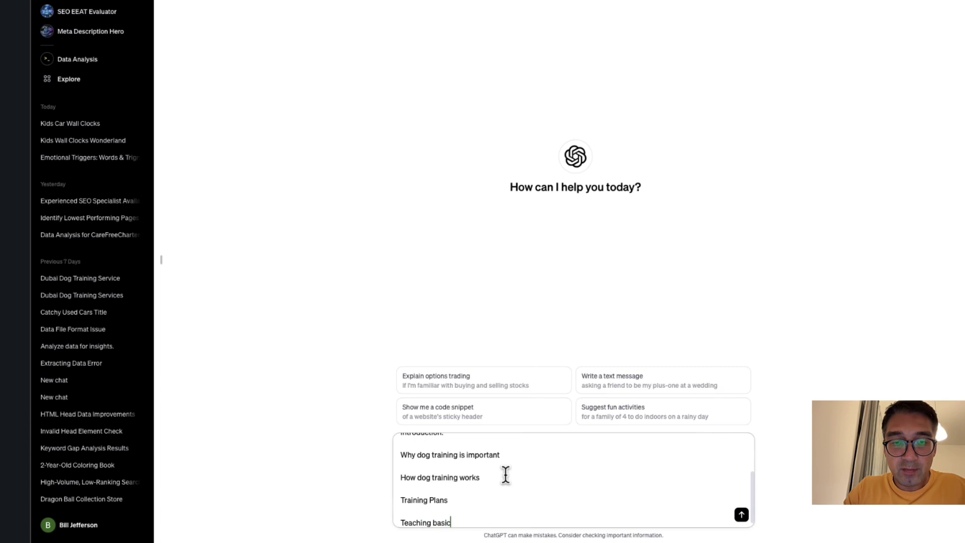
pyautogui.write('mmands')
pyautogui.hotkey('shift', 'Return')
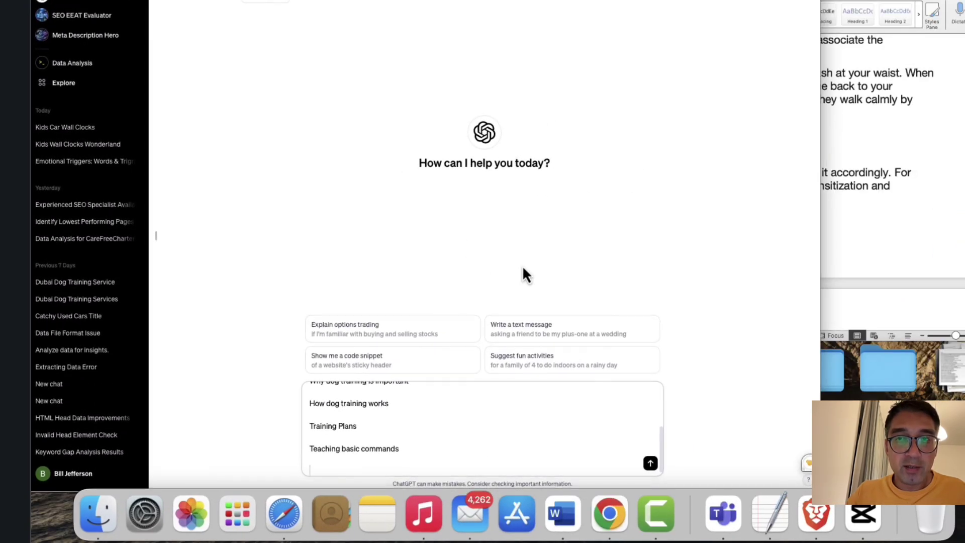
# Paste the 'Addressing Common Behavioral Issues' heading from the Word outline into the prompt.
pyautogui.click(883, 209)
pyautogui.moveTo(694, 3); pyautogui.dragTo(742, 11)
pyautogui.press('super+Tab')
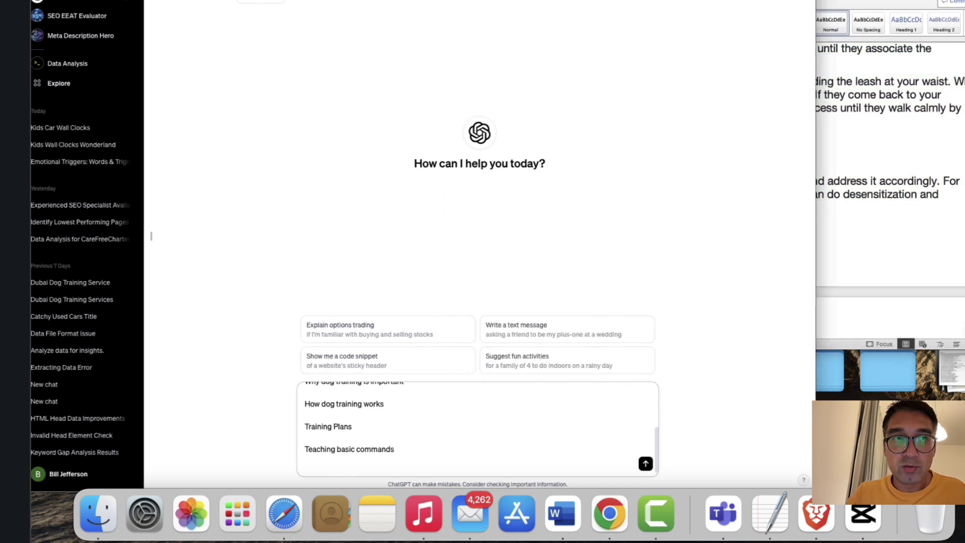
pyautogui.press('super+Tab')
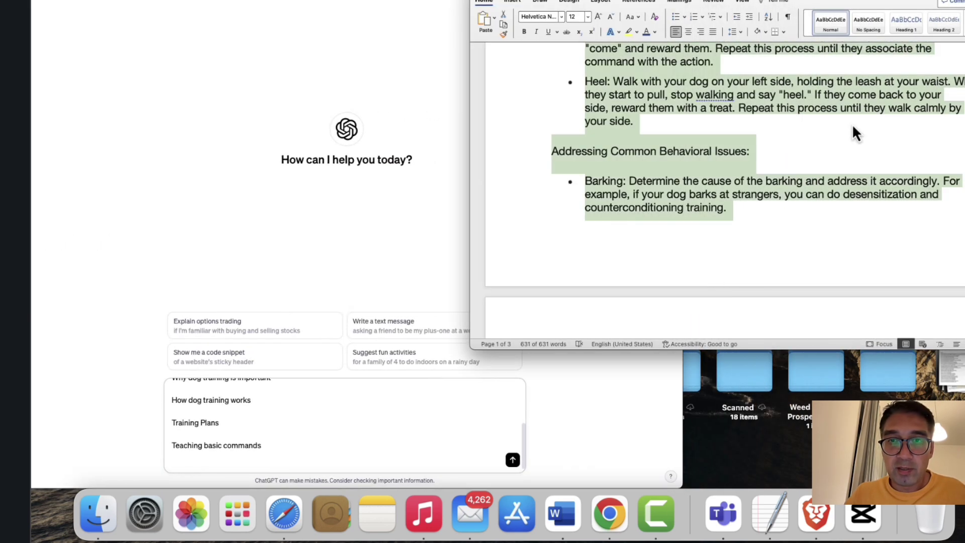
pyautogui.click(763, 192)
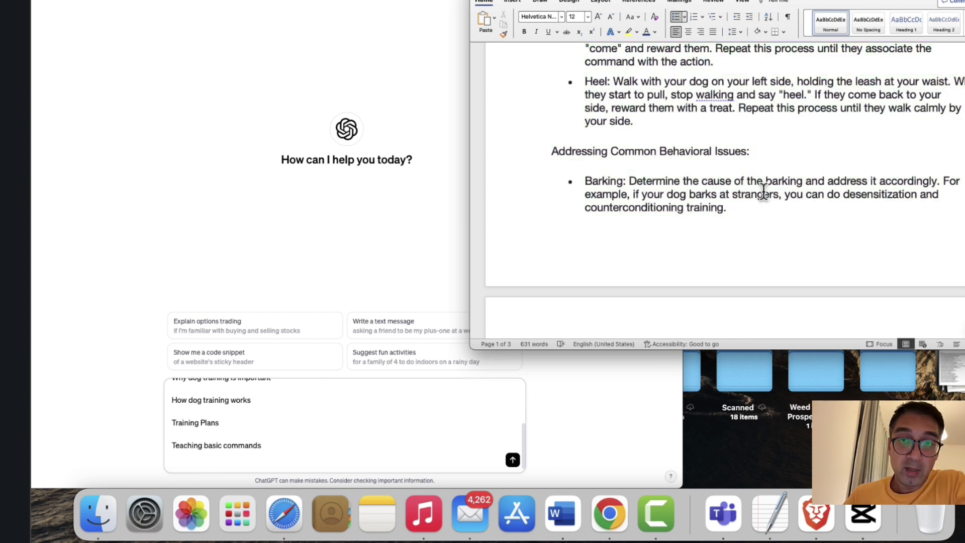
pyautogui.scroll(-3, 763, 192)
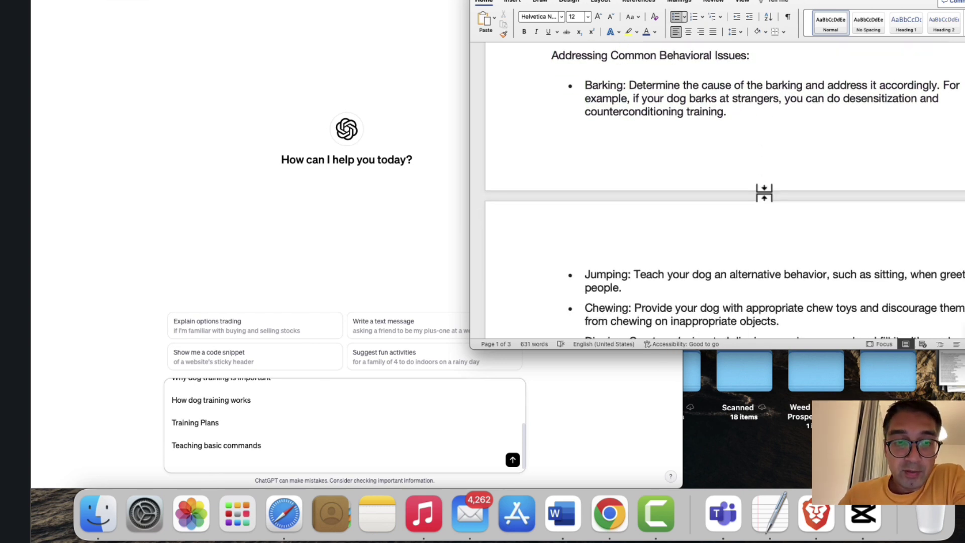
pyautogui.tripleClick(551, 56)
pyautogui.press('super+c')
pyautogui.click(295, 455)
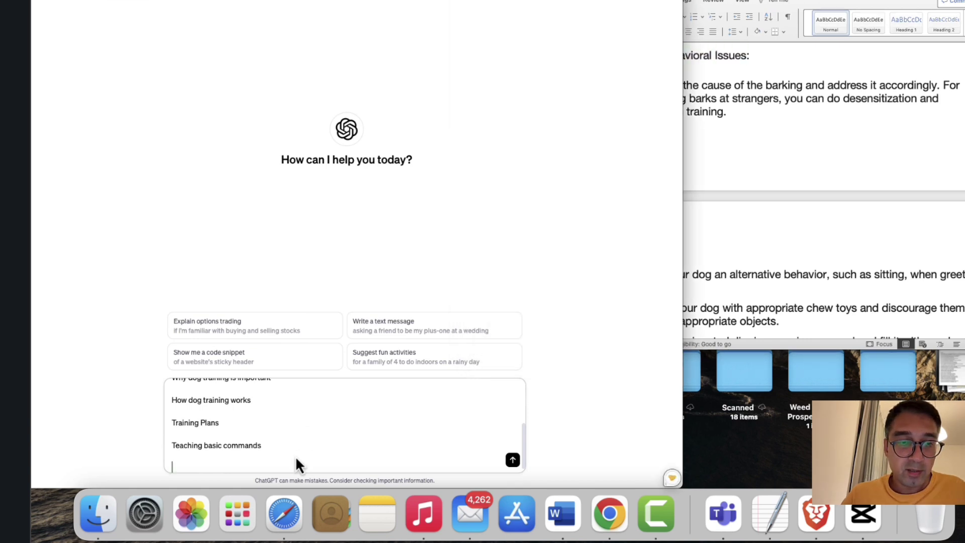
pyautogui.press('super+v')
# Find and select the numbered list of training exercises in the Word outline.
pyautogui.click(760, 275)
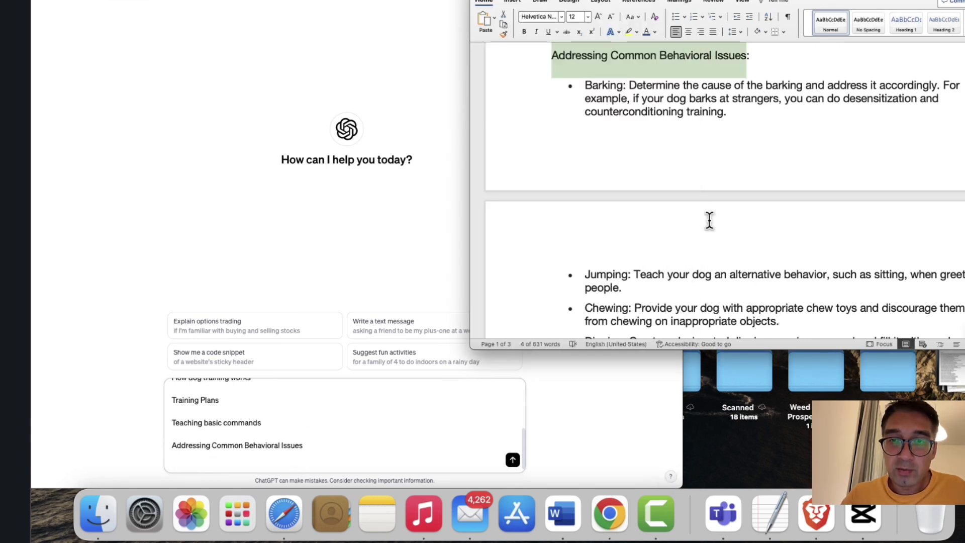
pyautogui.scroll(-4, 708, 220)
pyautogui.scroll(-3, 709, 220)
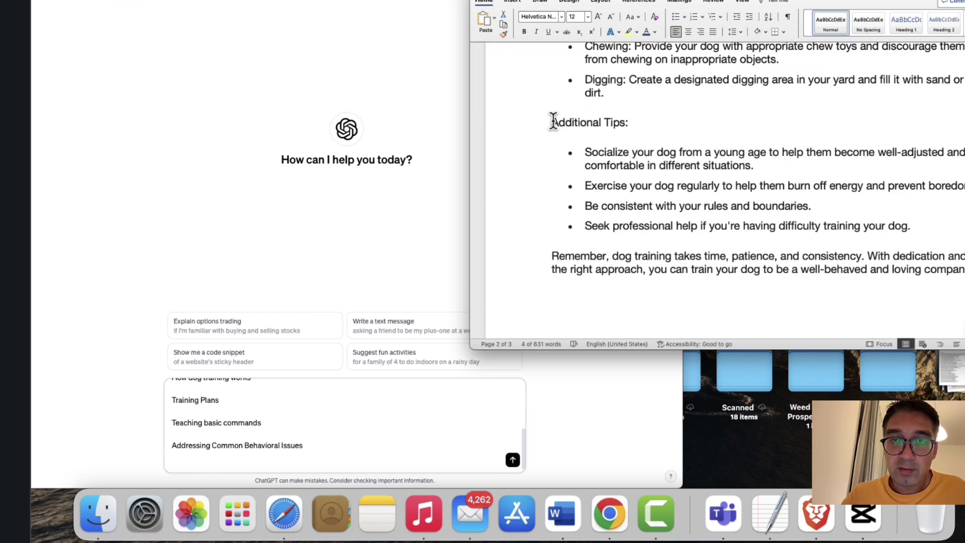
pyautogui.moveTo(553, 120); pyautogui.dragTo(628, 122)
pyautogui.scroll(-4, 651, 194)
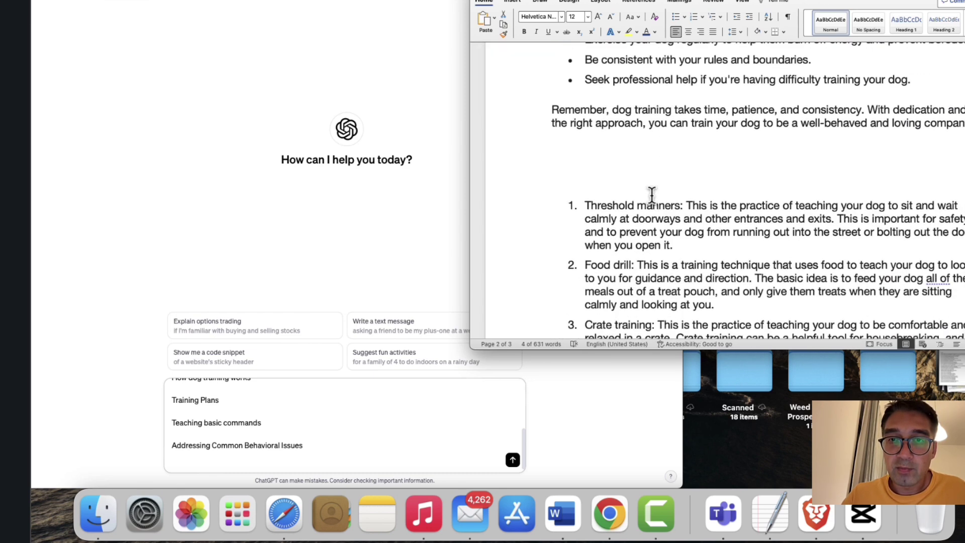
pyautogui.scroll(-4, 651, 194)
pyautogui.scroll(3, 648, 194)
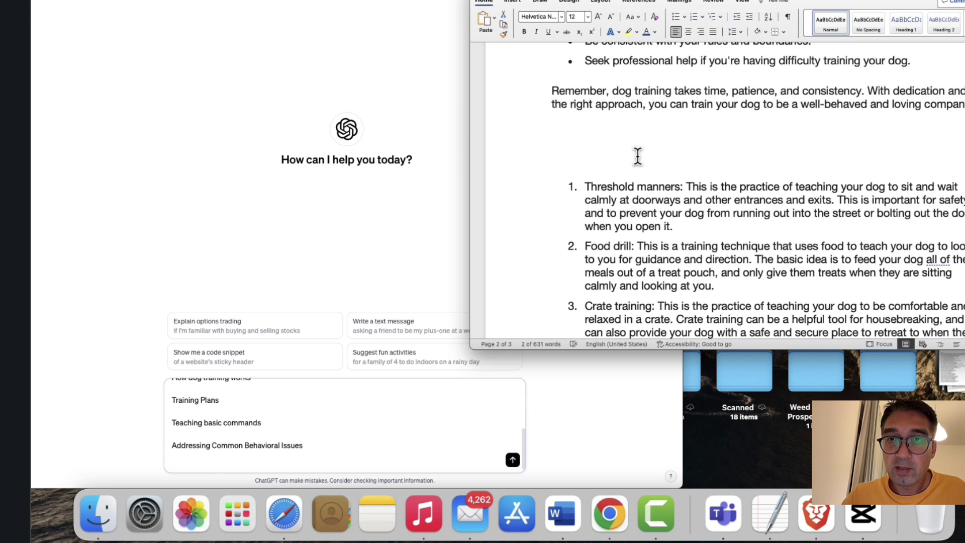
pyautogui.scroll(1, 637, 156)
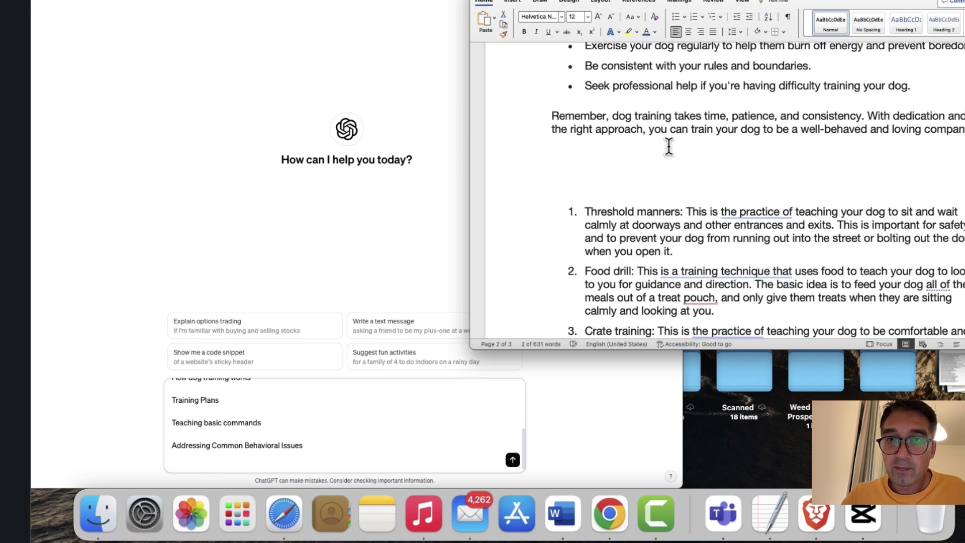
pyautogui.moveTo(668, 146); pyautogui.dragTo(792, 211)
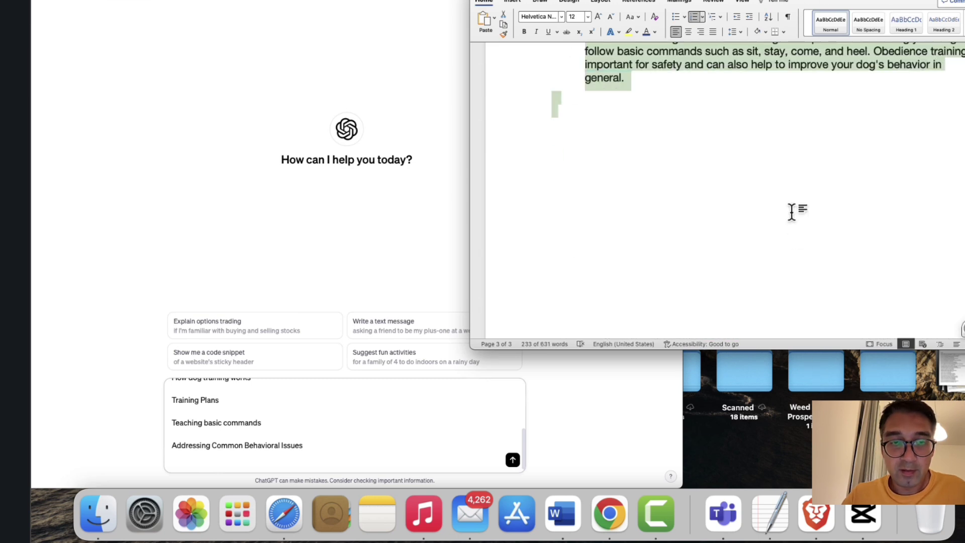
pyautogui.click(327, 457)
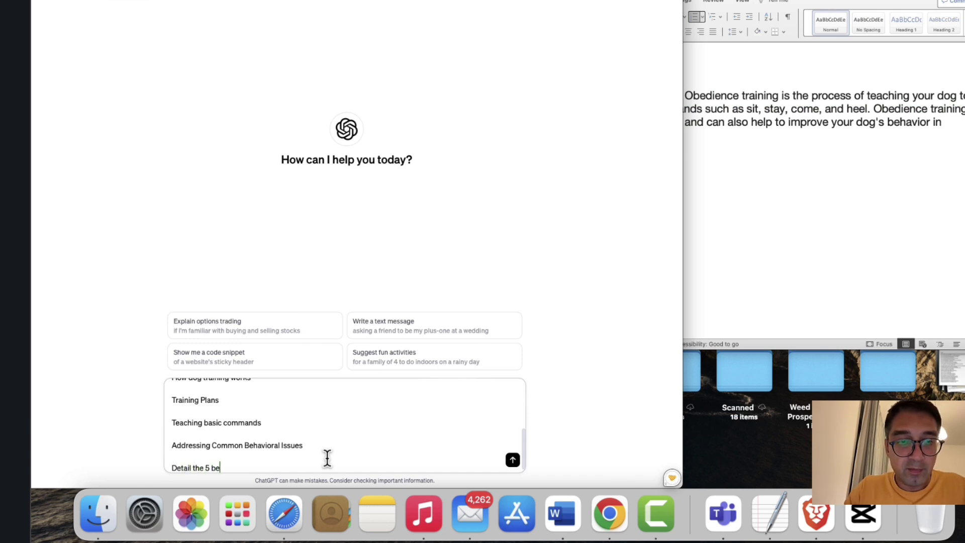
# End the outline with 'Detail the 5 best Dog Training Exercises' and 'conclusion', then send the request.
pyautogui.write('Dog T')
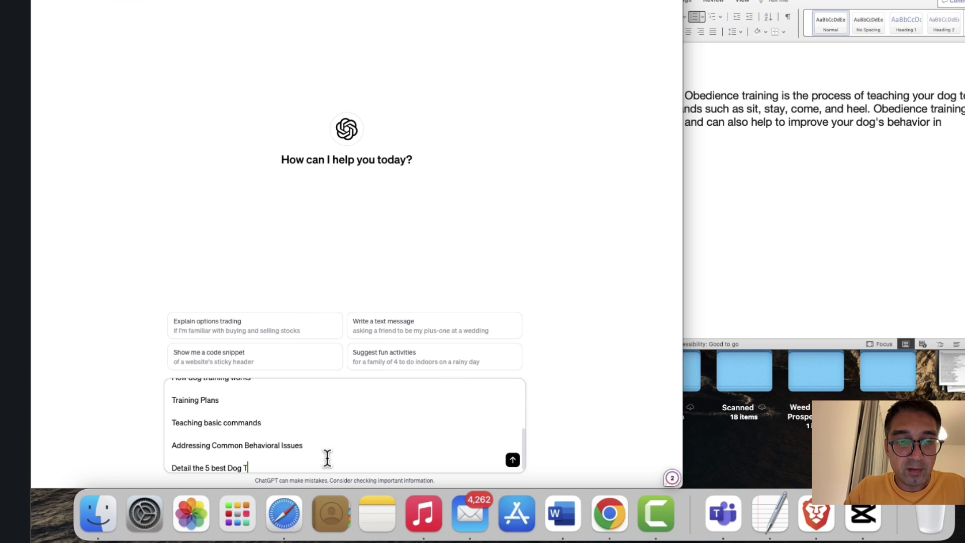
pyautogui.write('raining ')
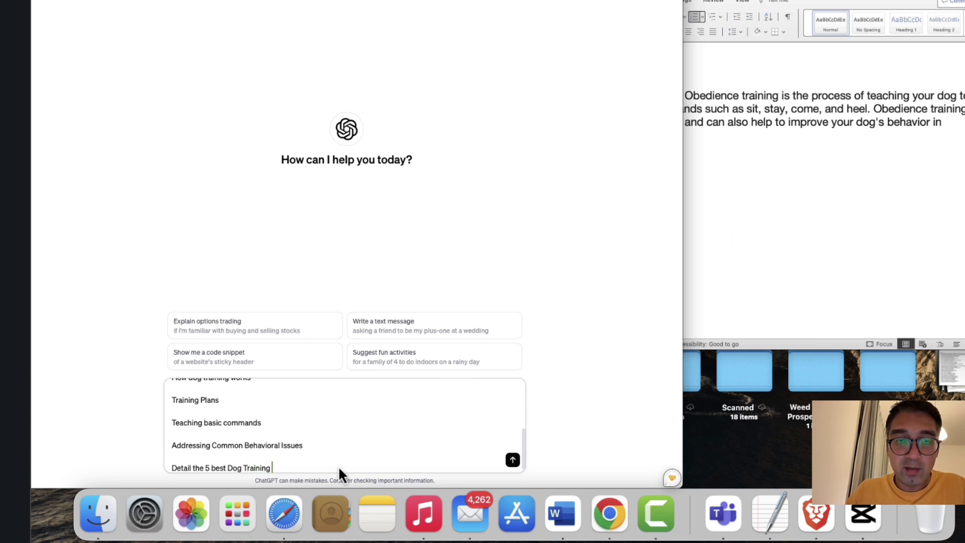
pyautogui.write('Exercises')
pyautogui.hotkey('shift', 'Return')
pyautogui.hotkey('shift', 'Return')
pyautogui.write('conclusion')
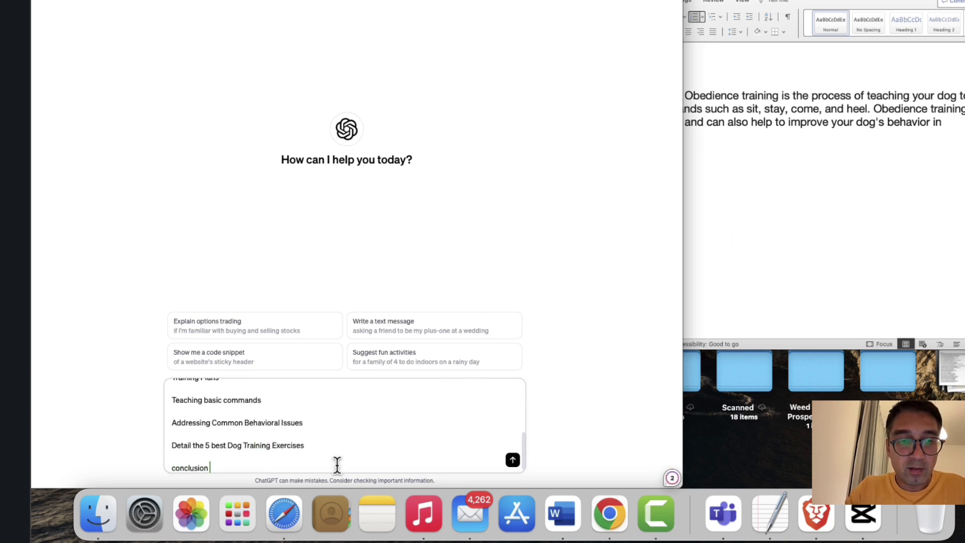
pyautogui.scroll(10, 337, 465)
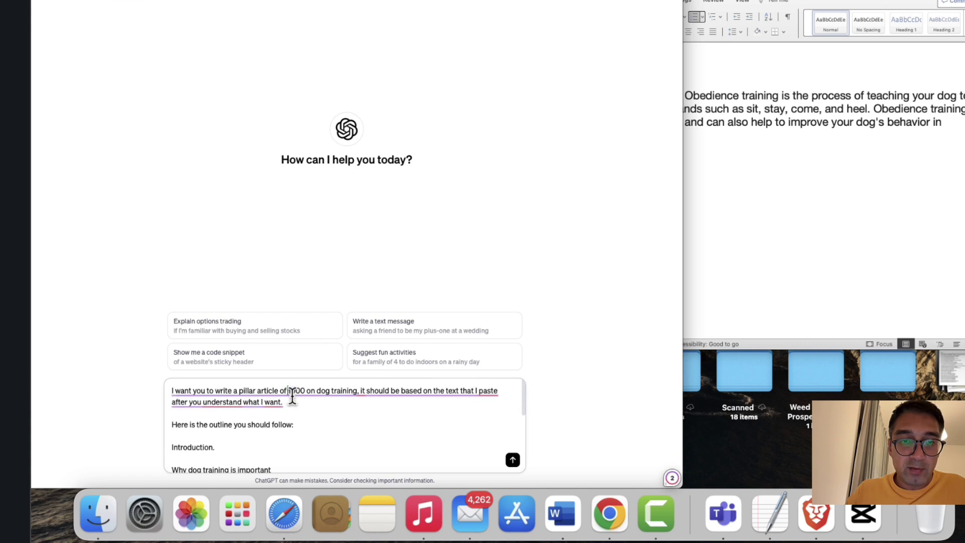
pyautogui.moveTo(291, 391)
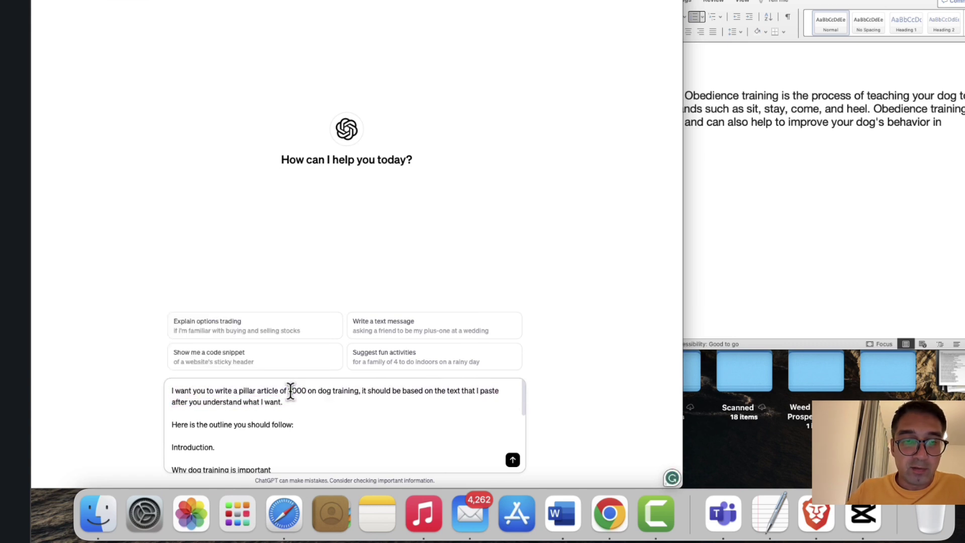
pyautogui.scroll(-10, 340, 422)
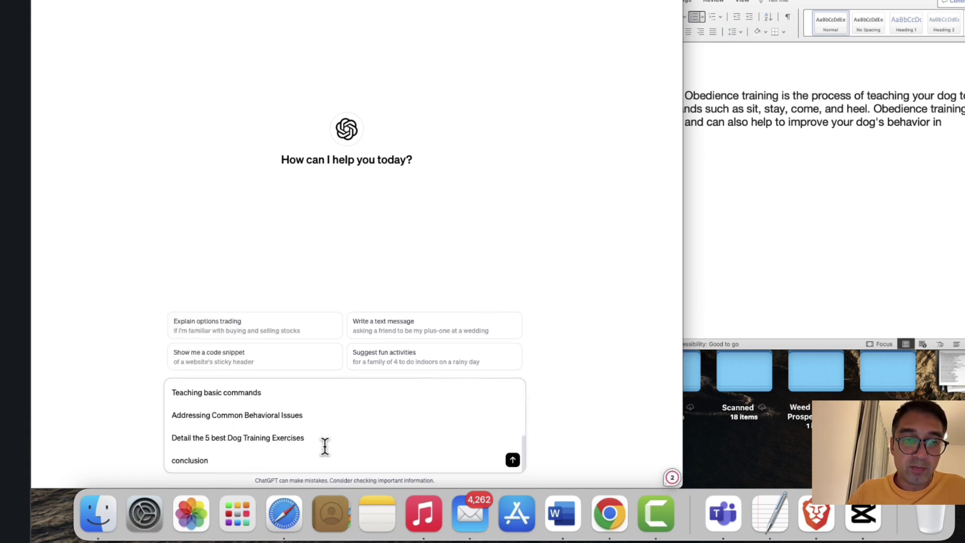
pyautogui.press('Return')
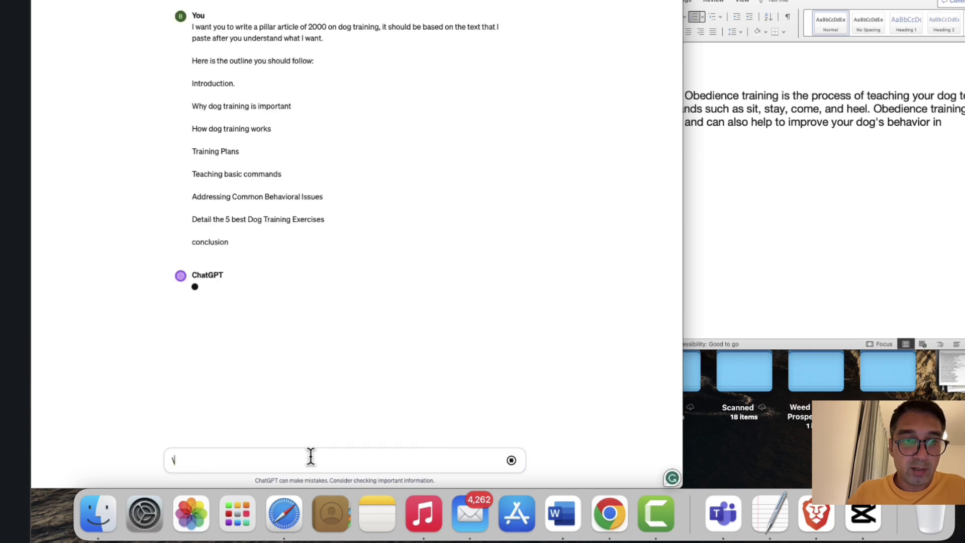
# Paste all the dog-training source text from the Word document into ChatGPT and send it.
pyautogui.click(687, 175)
pyautogui.press('super+a')
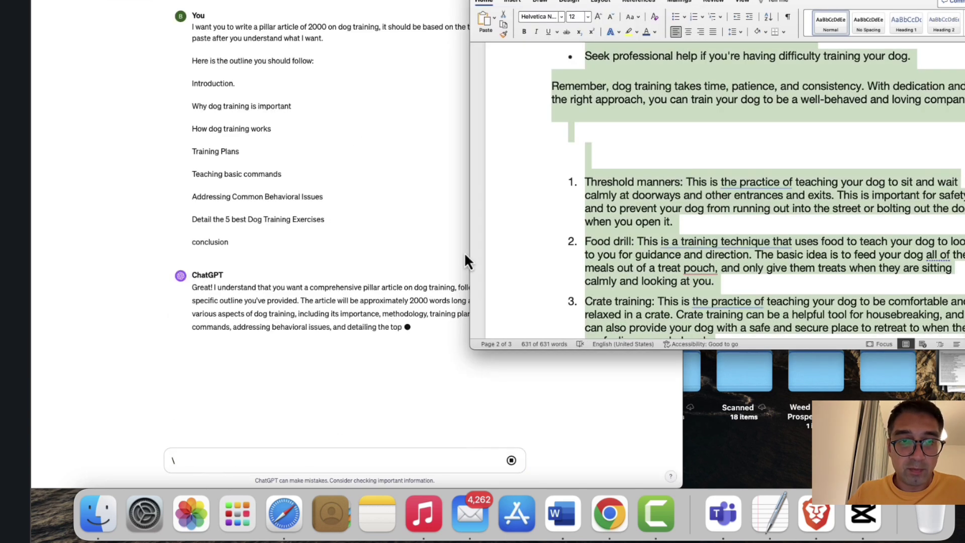
pyautogui.click(350, 370)
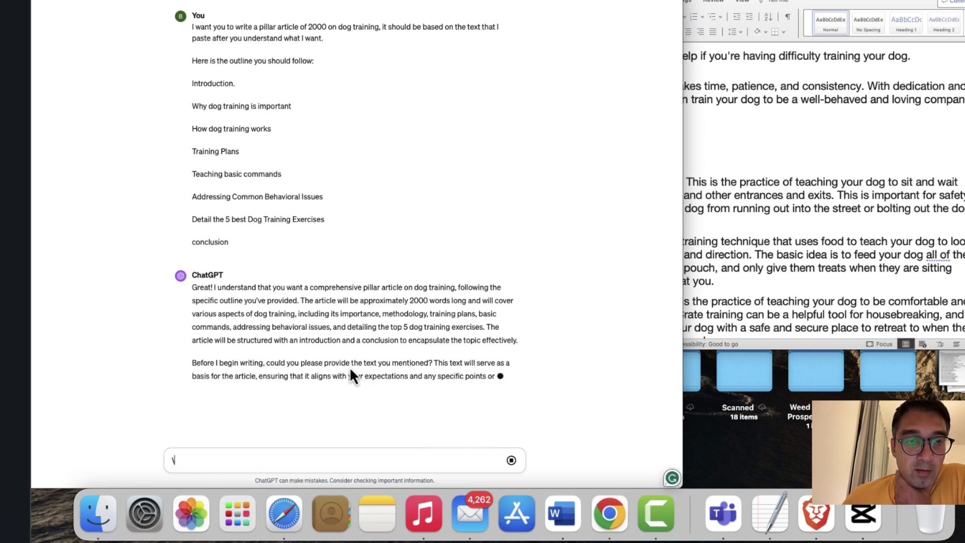
pyautogui.press('super+v')
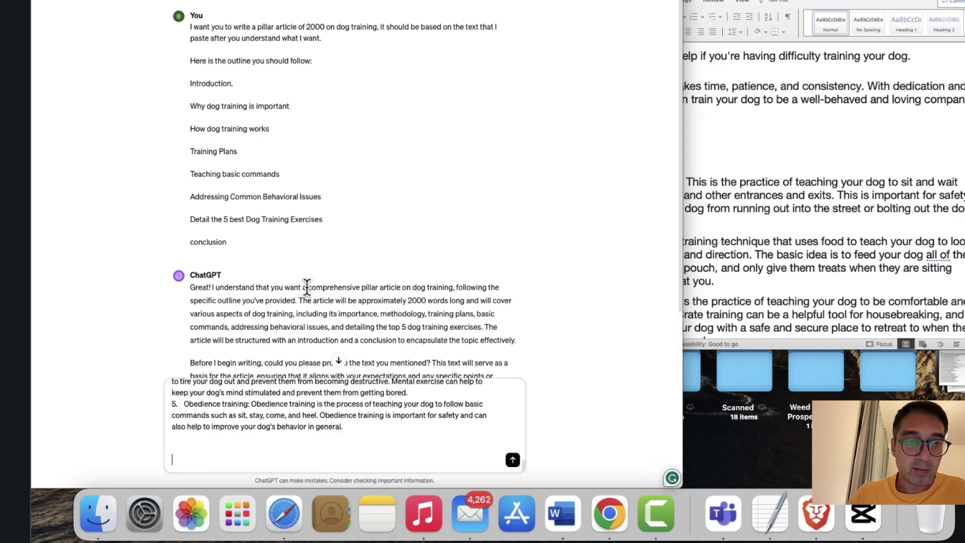
pyautogui.press('Return')
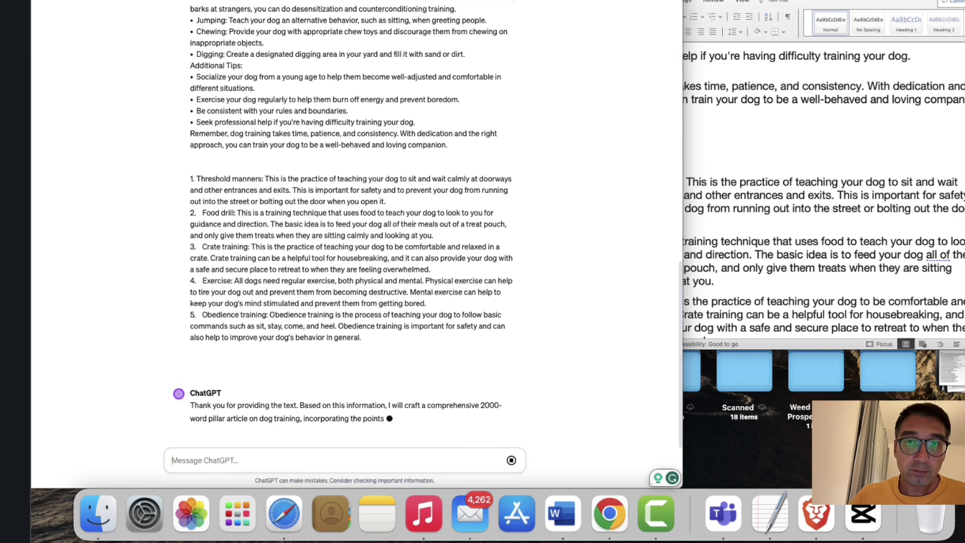
# Make ChatGPT full screen and review the finished article through its Conclusion.
pyautogui.hotkey('ctrl', 'alt', 'Return')
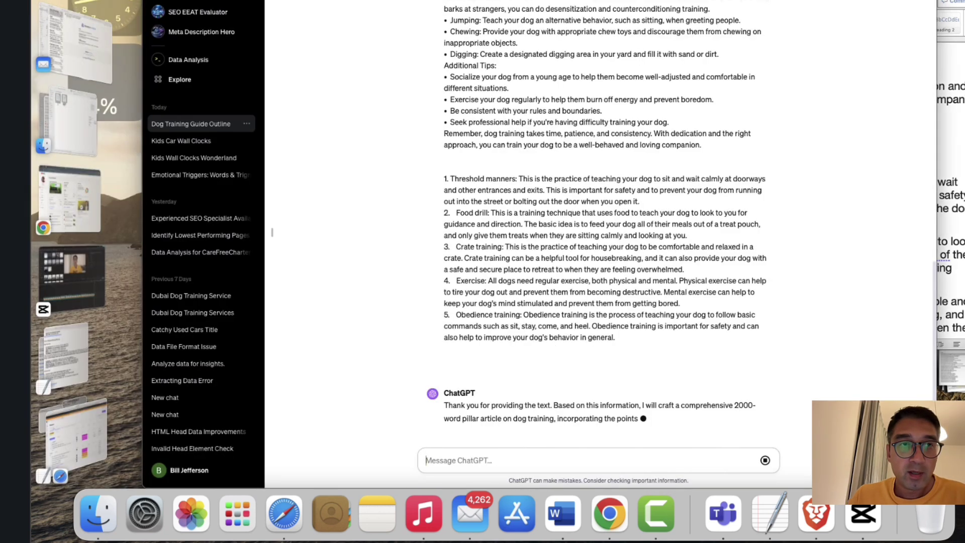
pyautogui.press('ctrl+super+f')
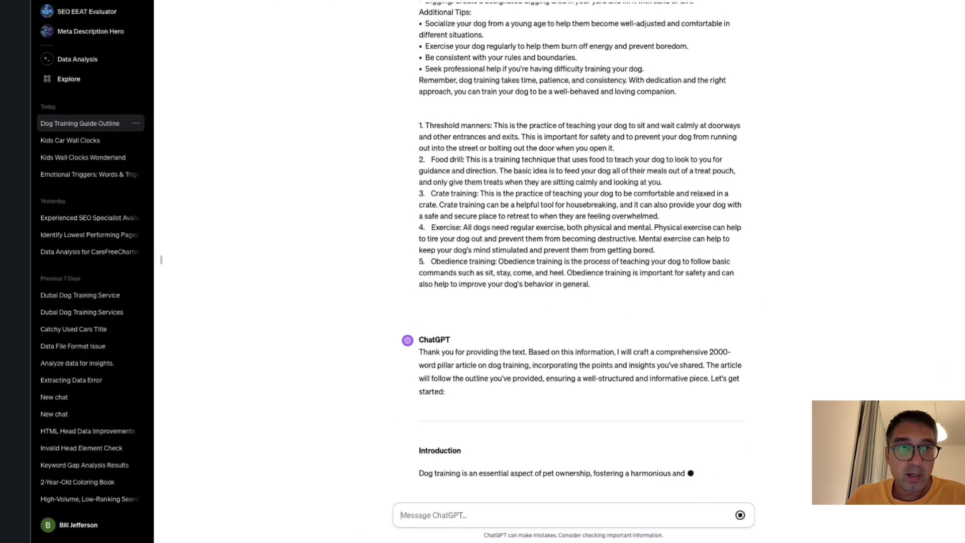
pyautogui.press('ctrl+super+f')
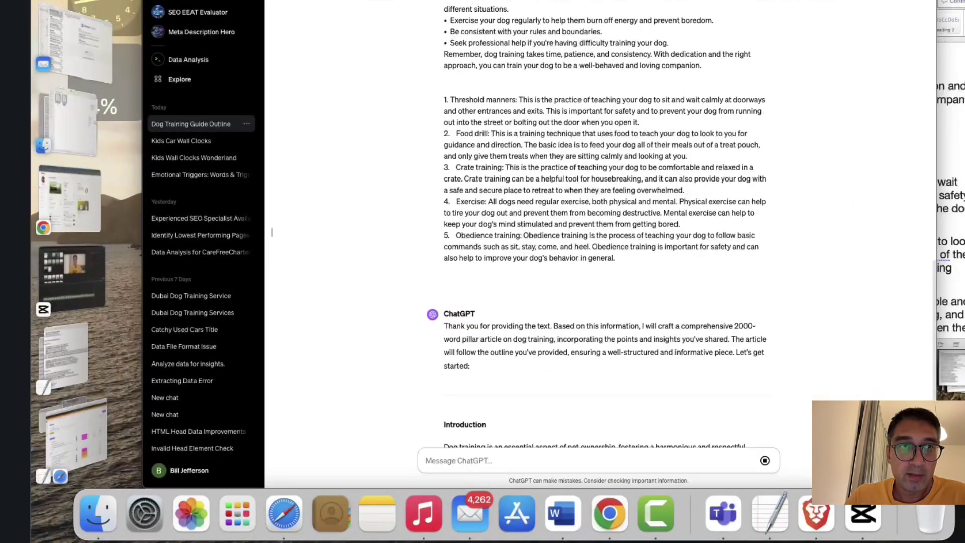
pyautogui.press('ctrl+super+f')
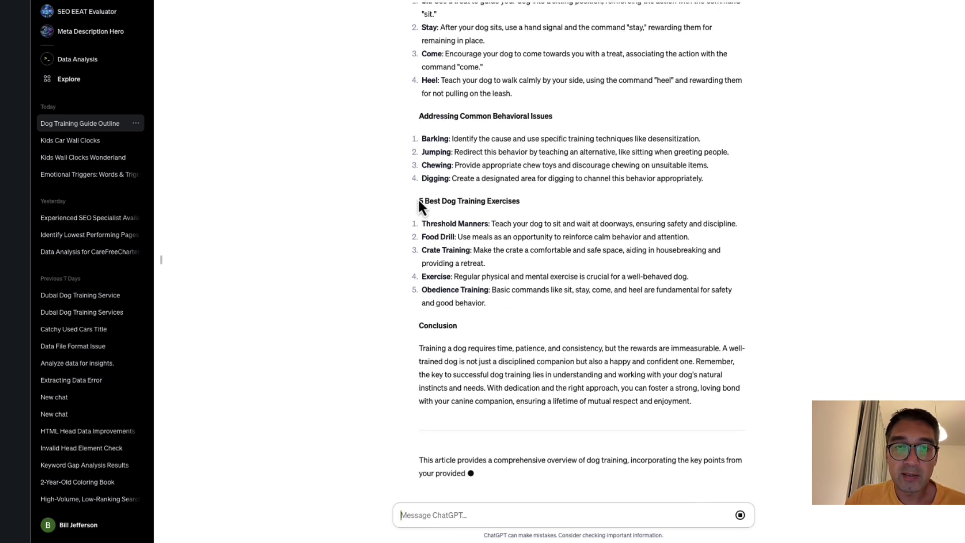
pyautogui.moveTo(423, 223); pyautogui.dragTo(689, 199)
pyautogui.click(629, 197)
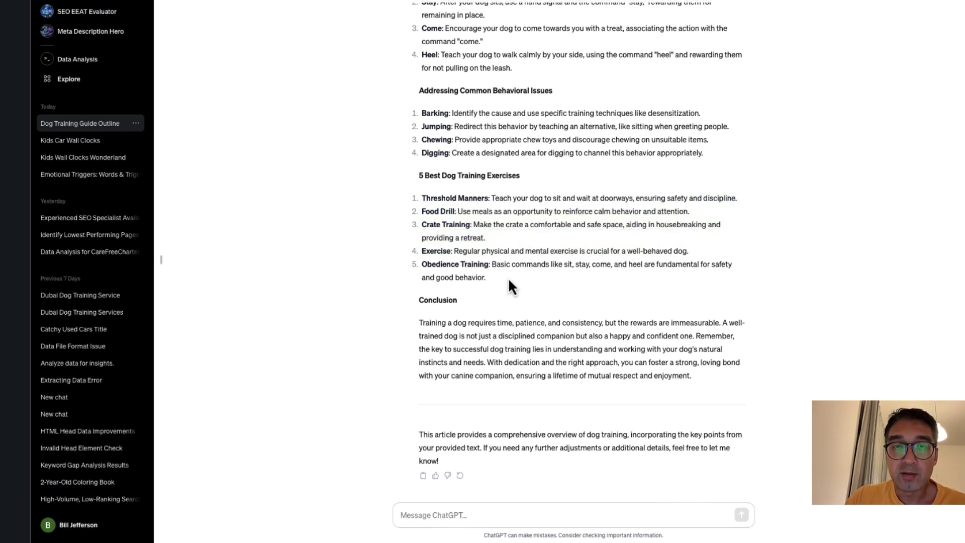
pyautogui.moveTo(486, 277); pyautogui.dragTo(414, 202)
pyautogui.click(491, 275)
pyautogui.scroll(4, 491, 275)
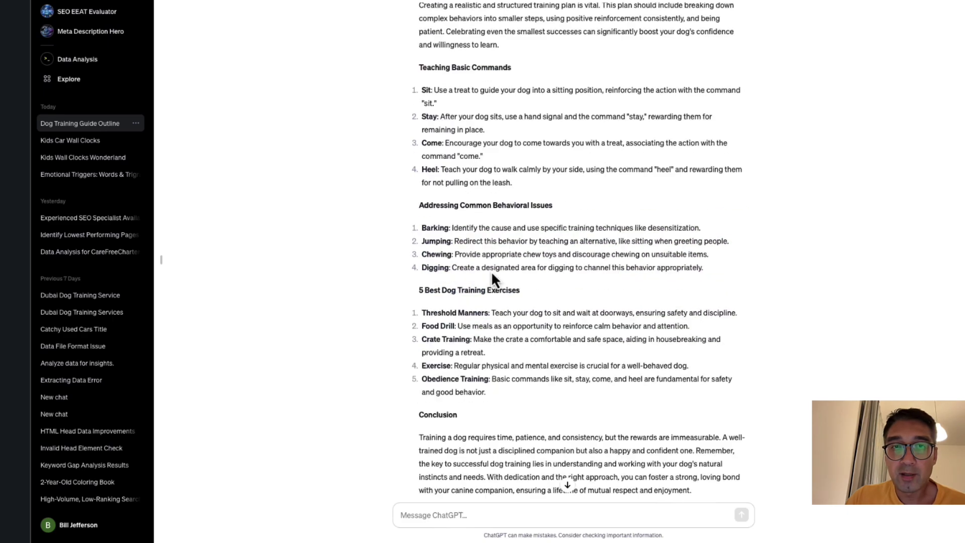
pyautogui.moveTo(425, 326); pyautogui.dragTo(711, 380)
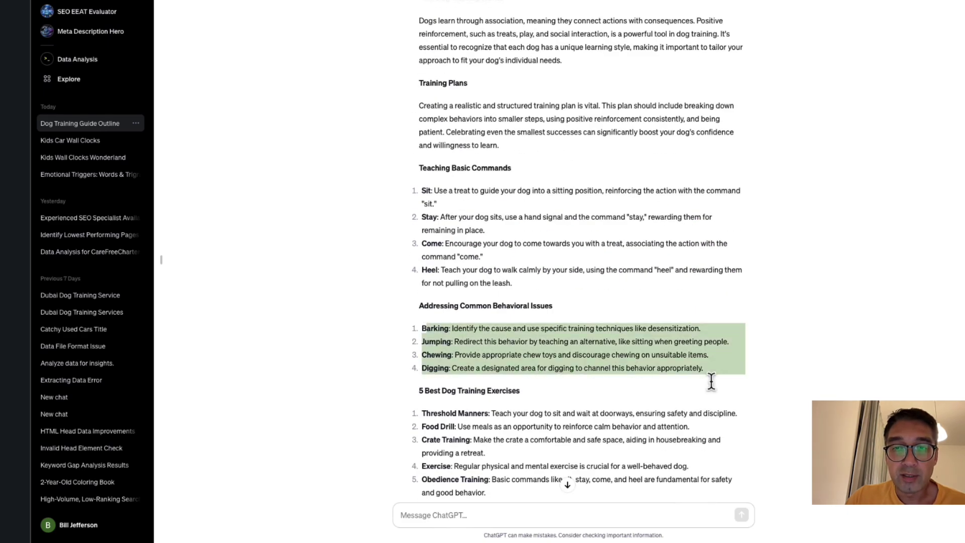
pyautogui.click(582, 363)
pyautogui.scroll(8, 558, 300)
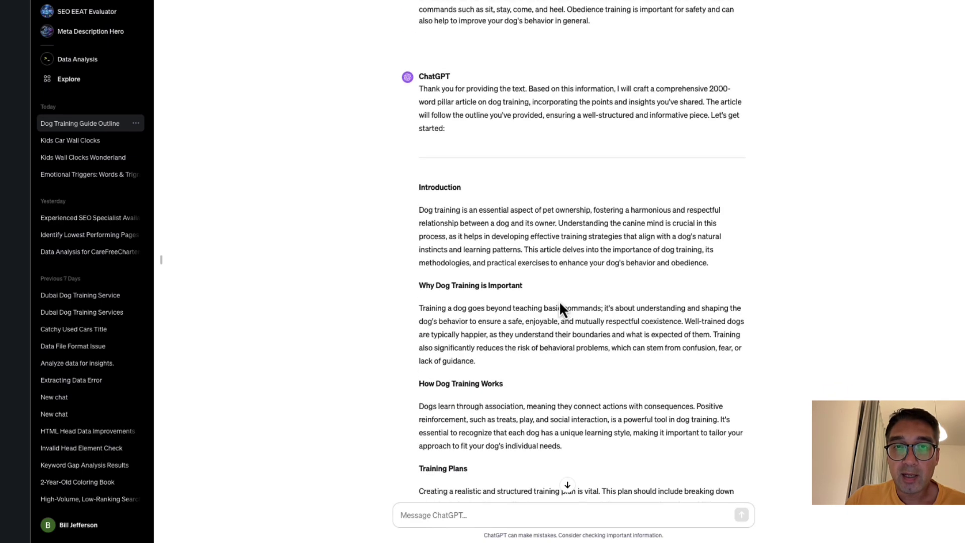
pyautogui.scroll(-2, 559, 301)
pyautogui.scroll(-4, 558, 301)
pyautogui.scroll(4, 559, 301)
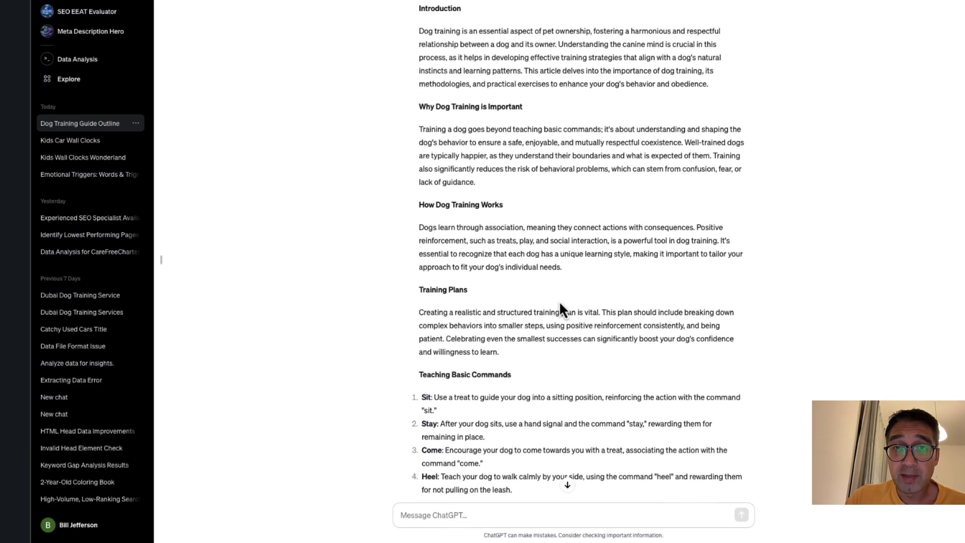
pyautogui.scroll(-1, 558, 301)
pyautogui.scroll(-6, 560, 304)
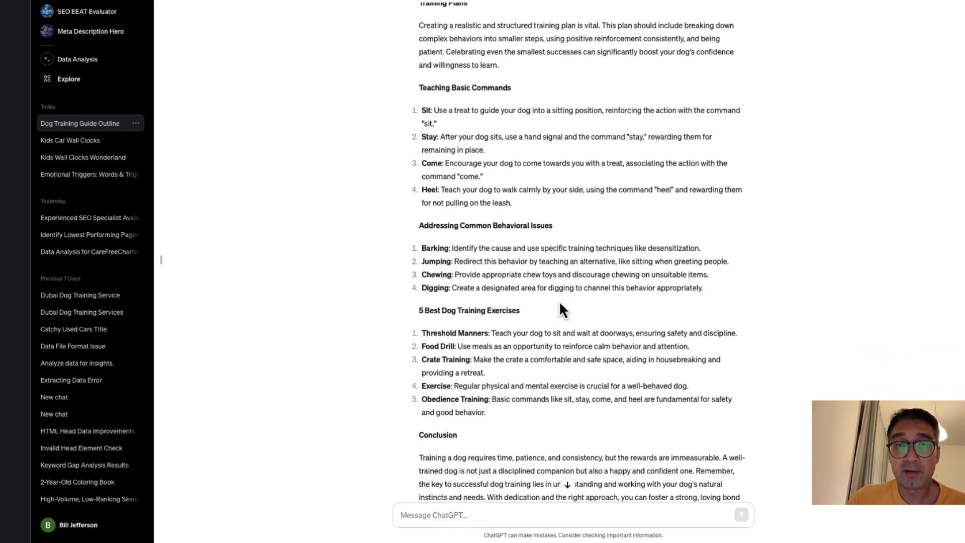
pyautogui.scroll(-1, 559, 300)
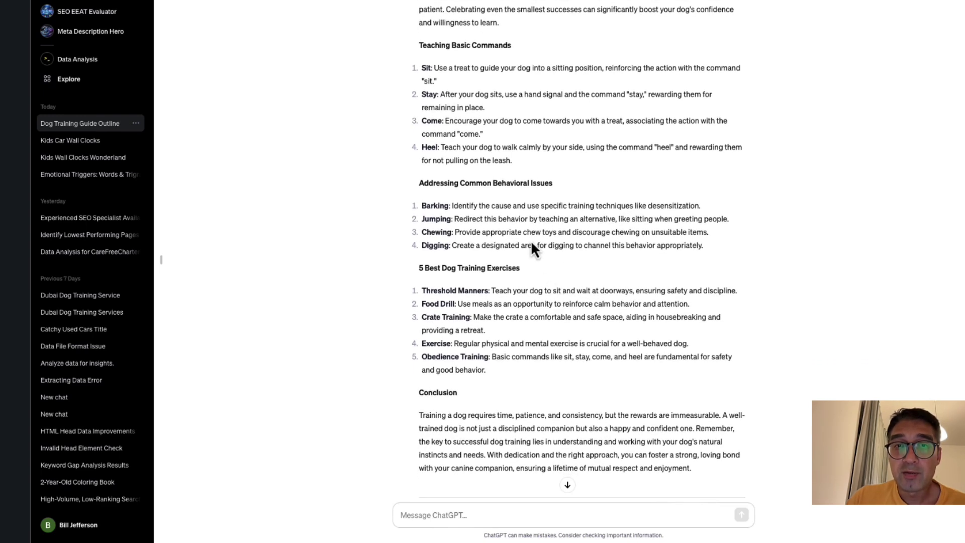
pyautogui.tripleClick(531, 240)
pyautogui.click(549, 227)
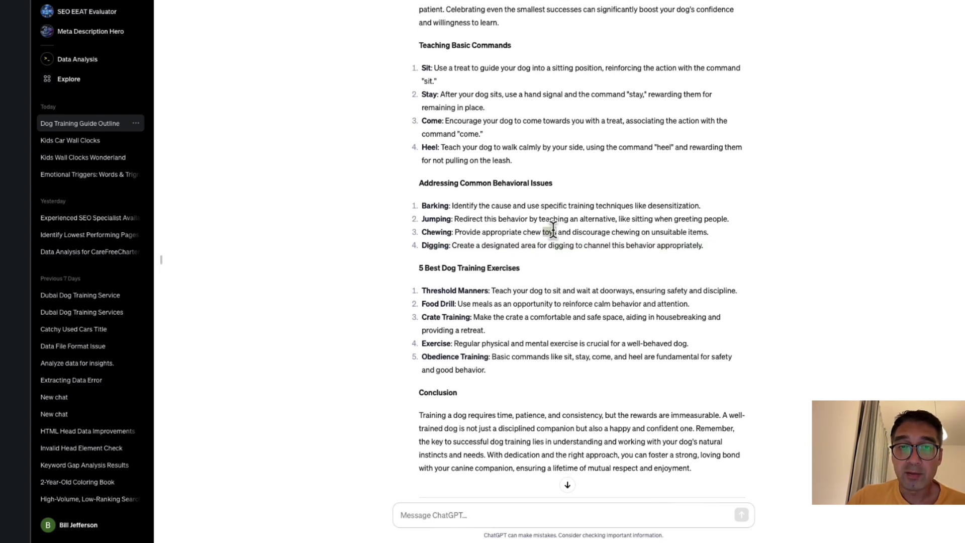
pyautogui.scroll(-2, 553, 228)
pyautogui.moveTo(486, 277); pyautogui.dragTo(420, 177)
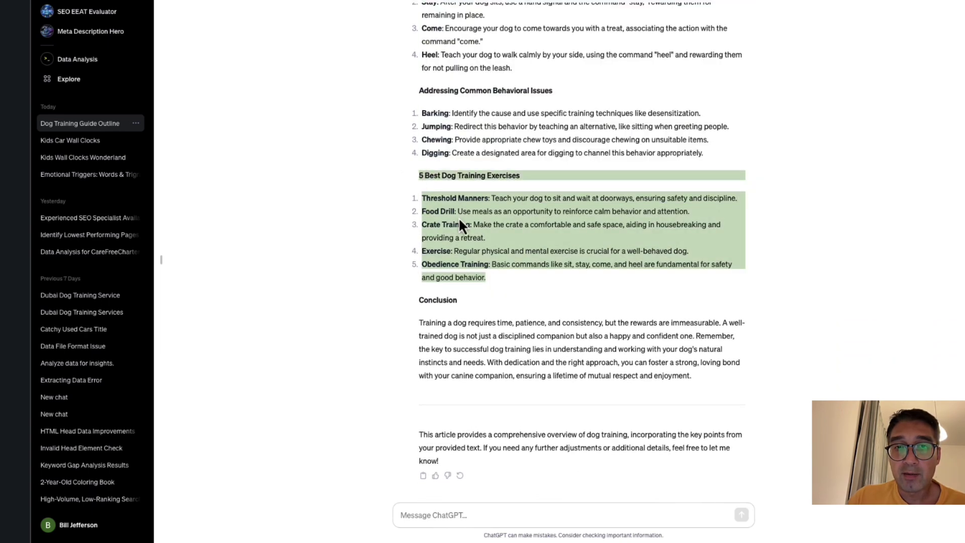
# Ask ChatGPT to detail the 5 Best Dog Training Exercises using the pasted text.
pyautogui.click(438, 514)
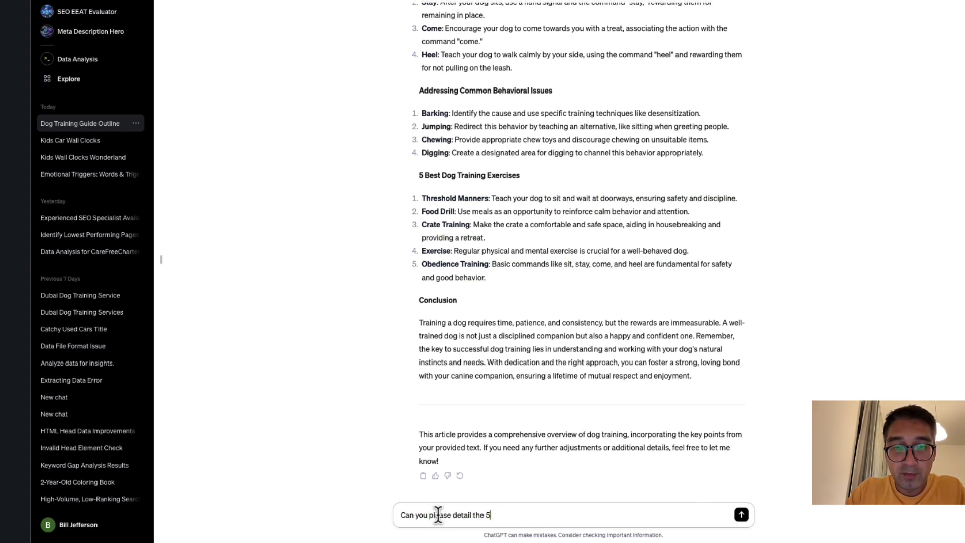
pyautogui.write('Can you please detail the 5 Best Dog Training Exercises that you wrote and it should be bas')
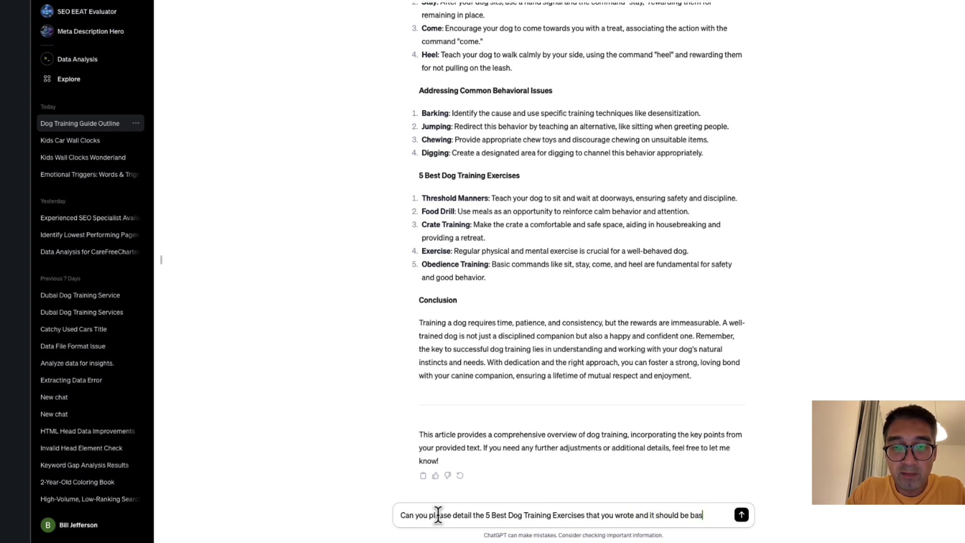
pyautogui.write('the text we pasted.')
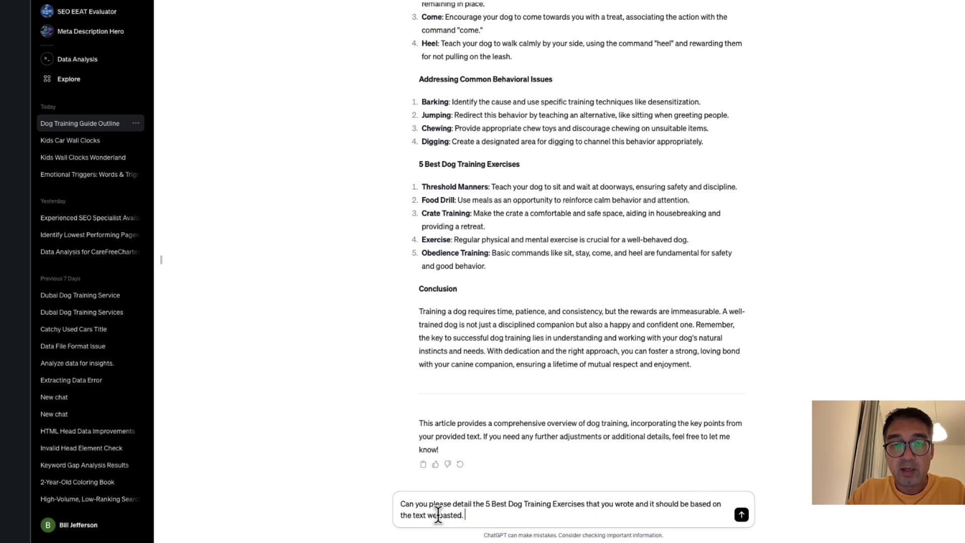
pyautogui.press('Return')
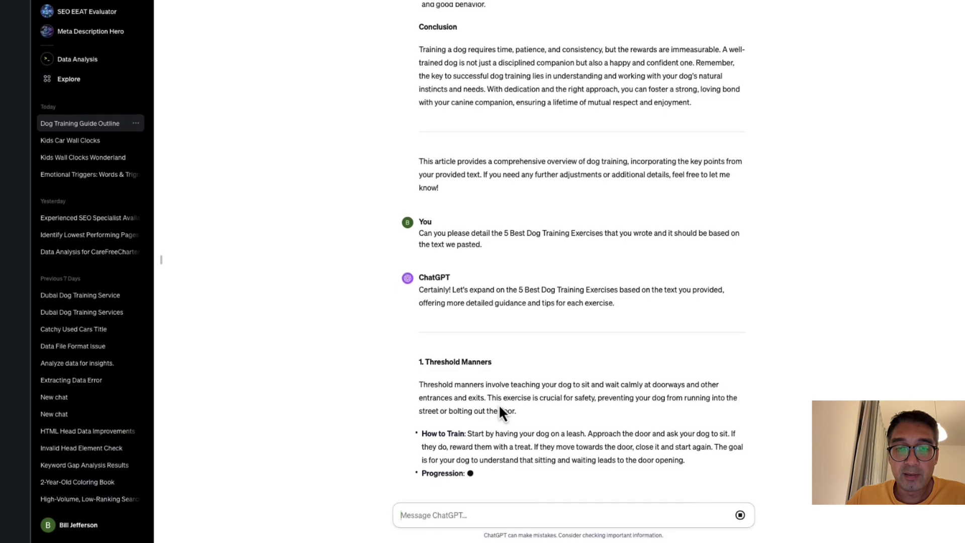
# Review the expanded exercises from Threshold Manners through Obedience Training, including the Food Drill.
pyautogui.scroll(20, 483, 376)
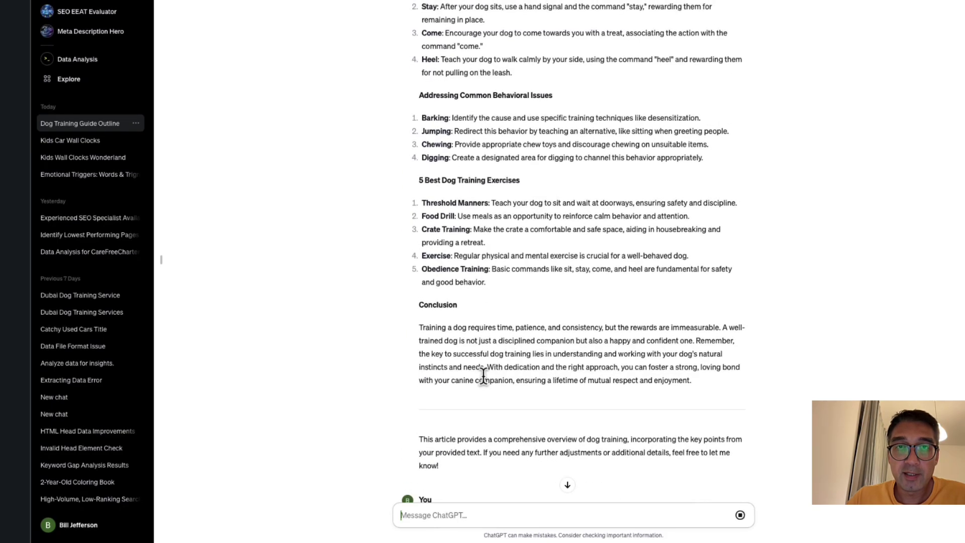
pyautogui.scroll(2, 484, 375)
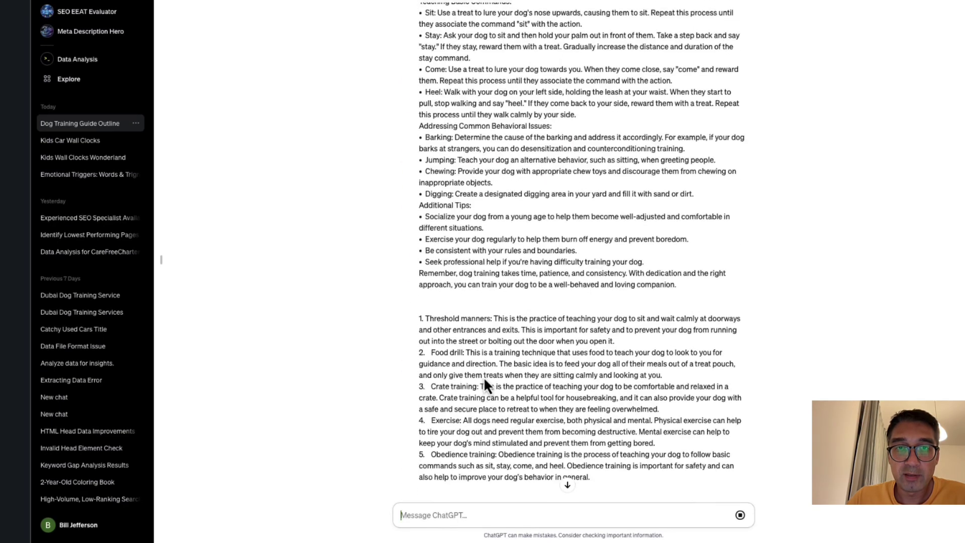
pyautogui.scroll(-4, 484, 377)
pyautogui.moveTo(424, 134); pyautogui.dragTo(615, 292)
pyautogui.click(583, 198)
pyautogui.scroll(-20, 578, 222)
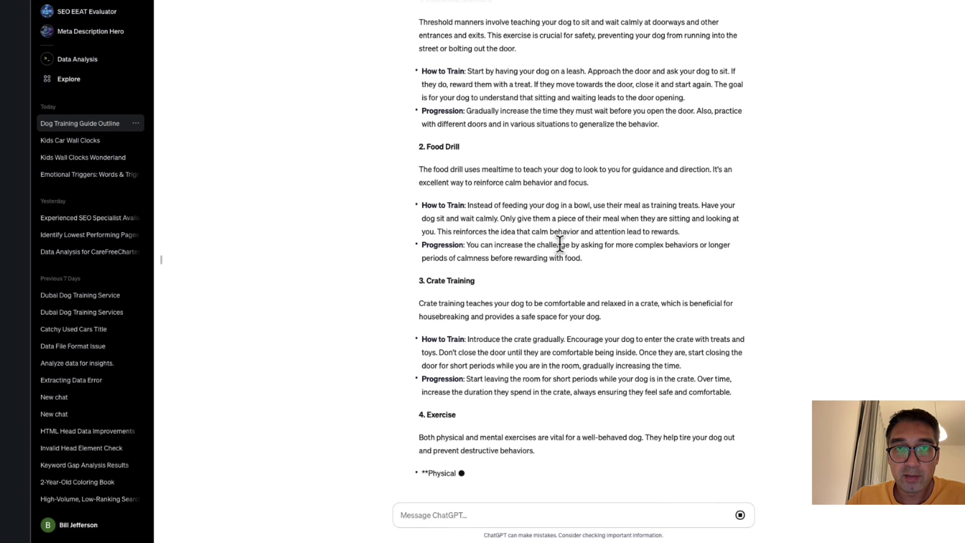
pyautogui.scroll(2, 560, 244)
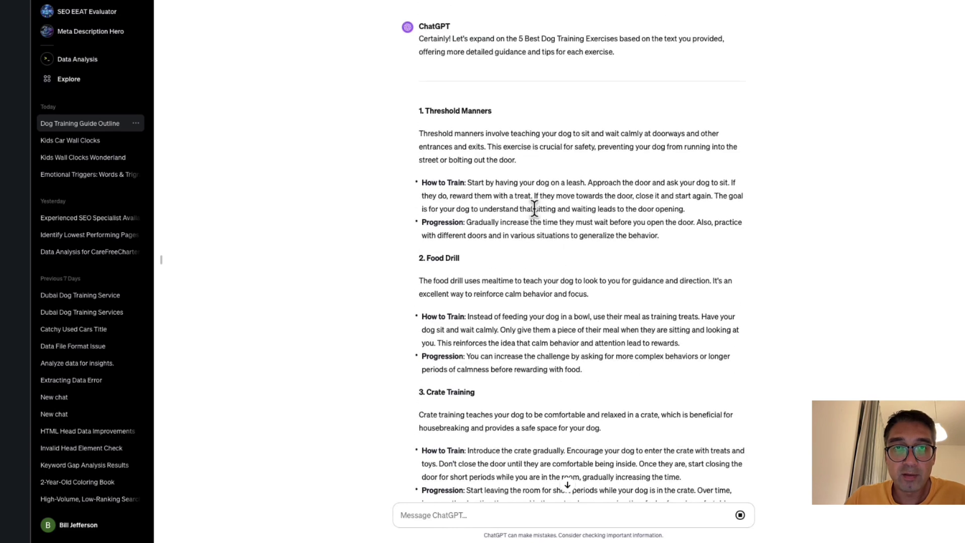
pyautogui.scroll(-2, 534, 208)
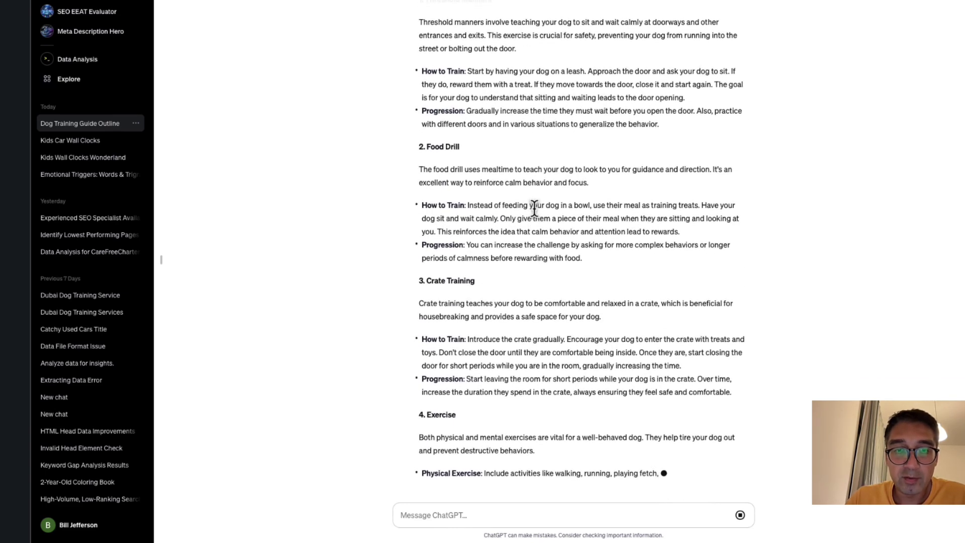
pyautogui.scroll(2, 534, 207)
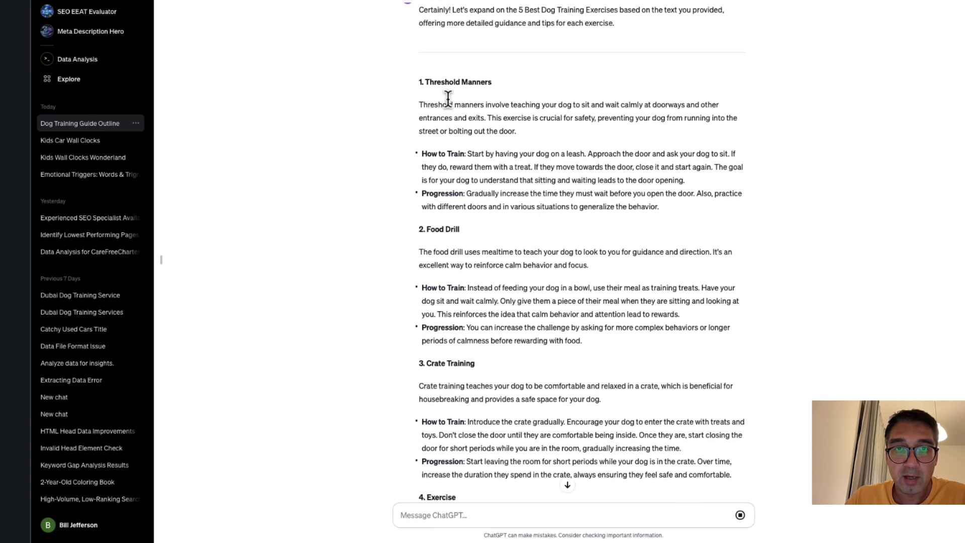
pyautogui.scroll(-3, 520, 233)
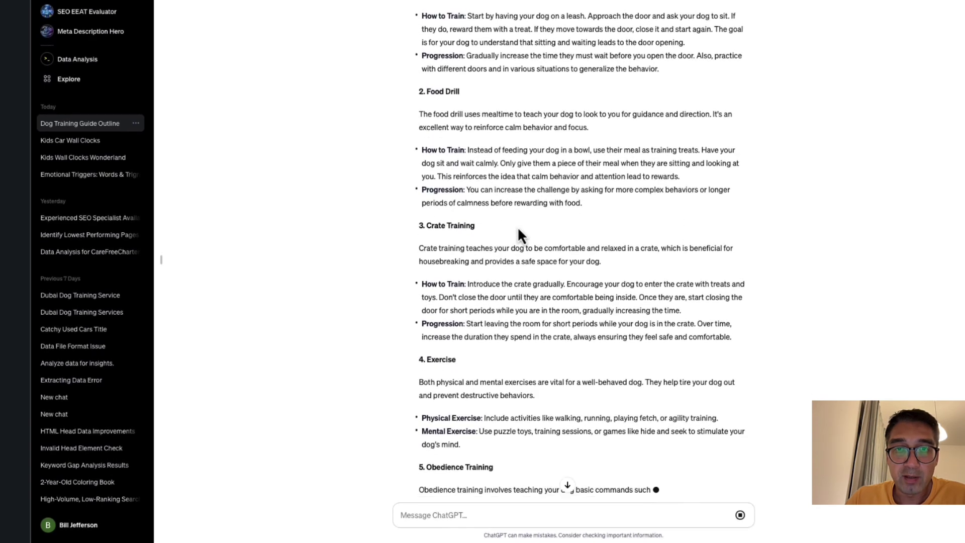
pyautogui.scroll(3, 510, 280)
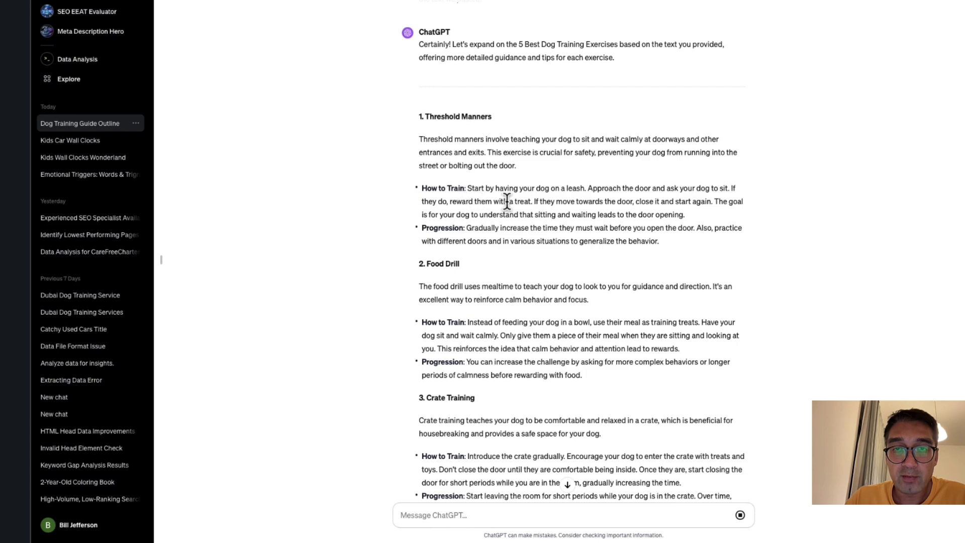
pyautogui.scroll(-1, 506, 201)
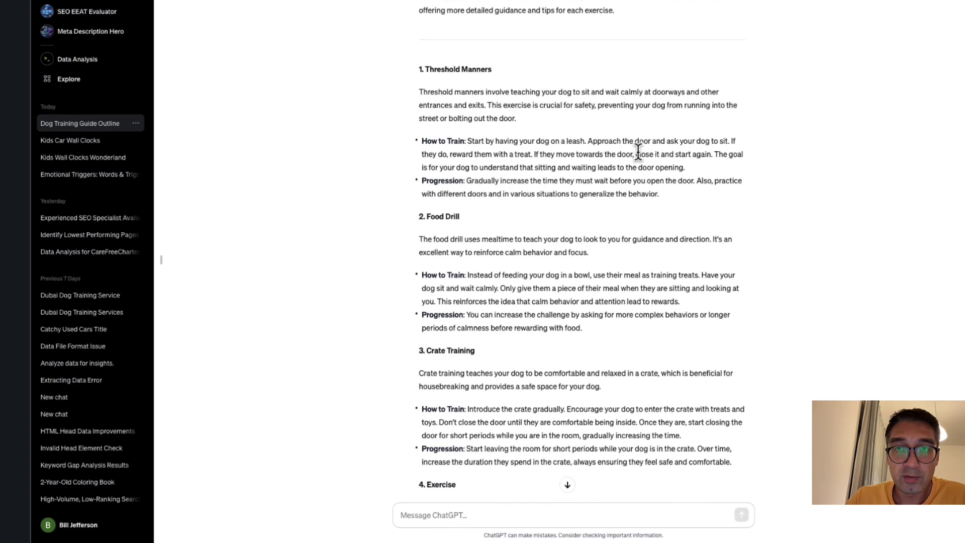
pyautogui.scroll(-2, 592, 153)
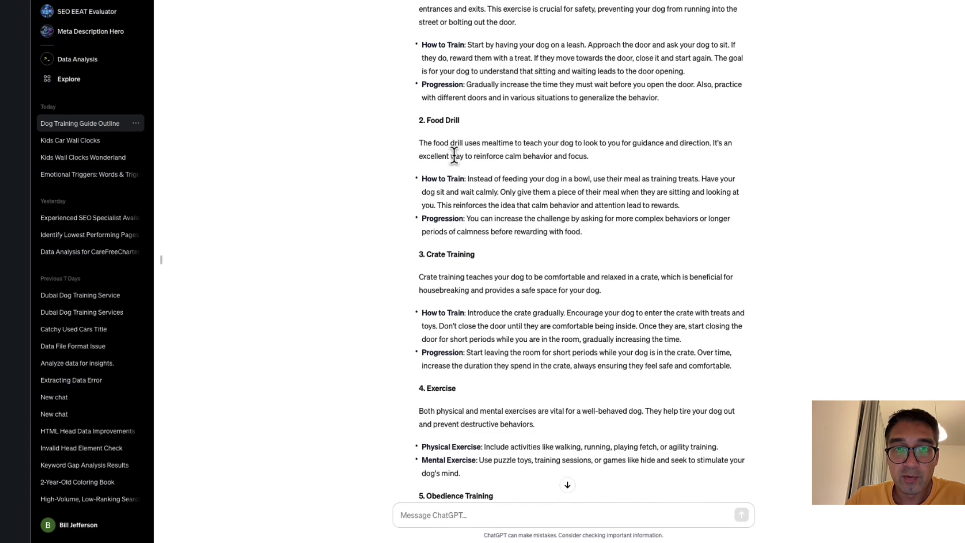
pyautogui.moveTo(444, 146); pyautogui.dragTo(517, 203)
pyautogui.click(534, 203)
pyautogui.scroll(-5, 534, 203)
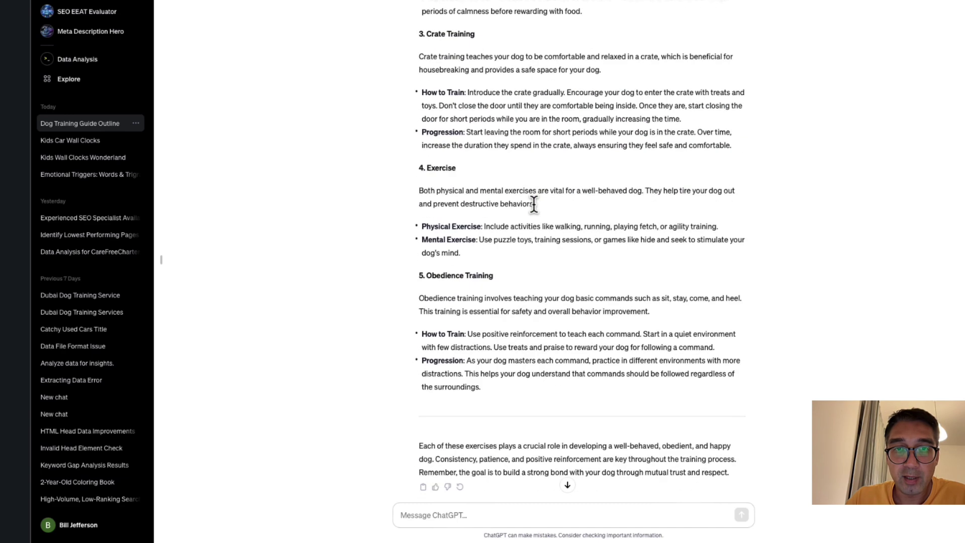
pyautogui.scroll(14, 480, 311)
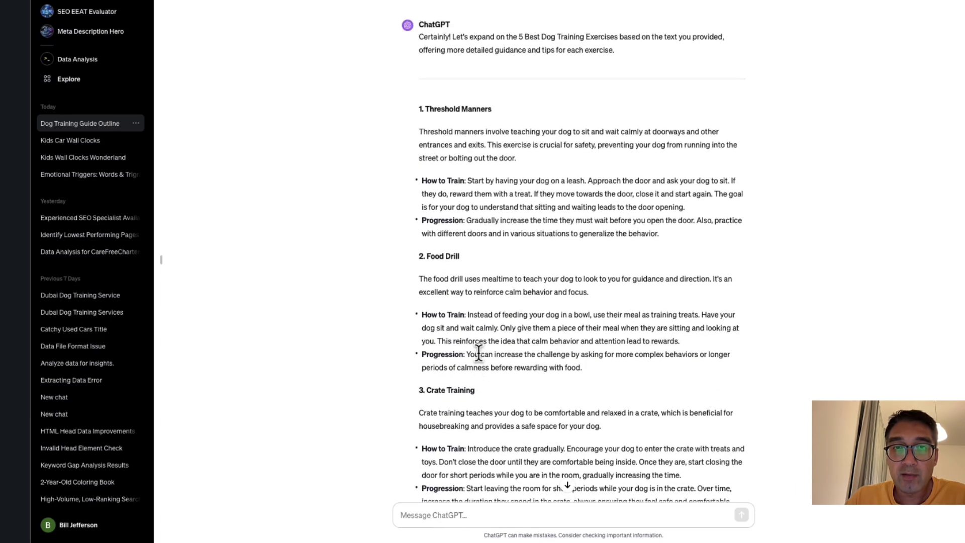
pyautogui.scroll(8, 479, 354)
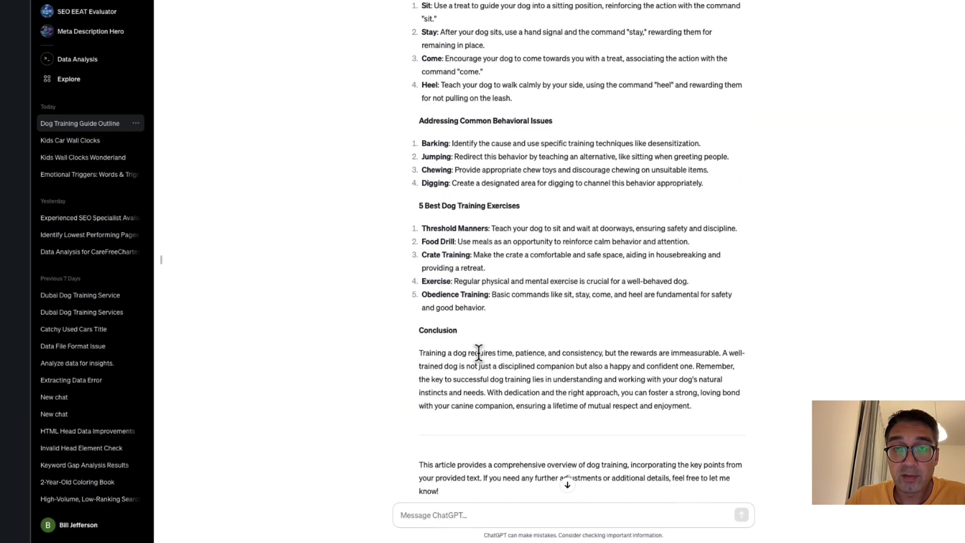
pyautogui.scroll(3, 479, 302)
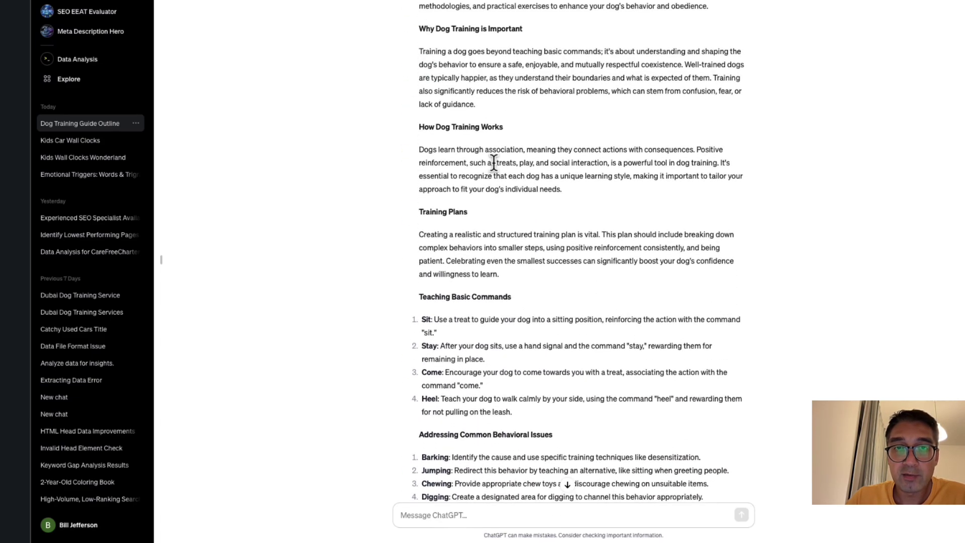
pyautogui.scroll(-18, 494, 164)
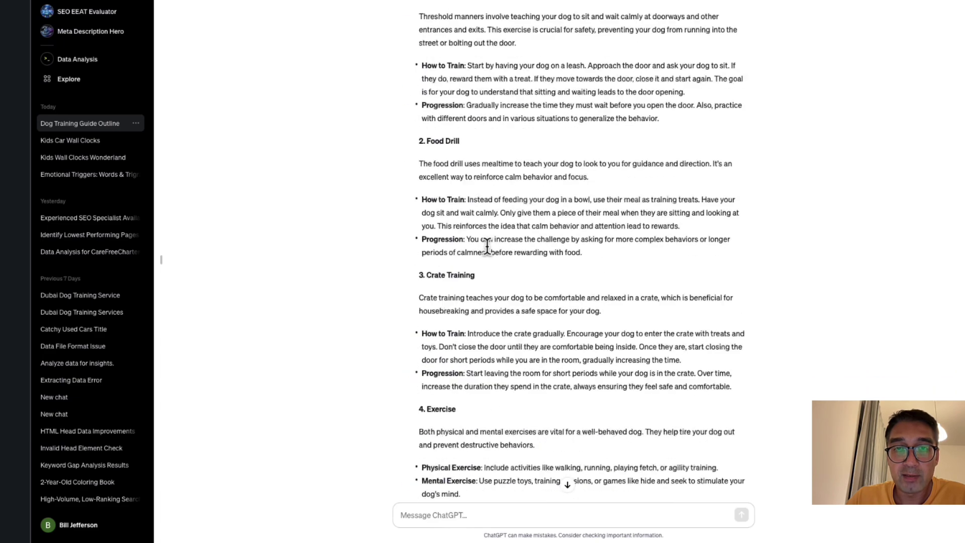
pyautogui.moveTo(483, 377); pyautogui.dragTo(472, 173)
pyautogui.scroll(15, 472, 165)
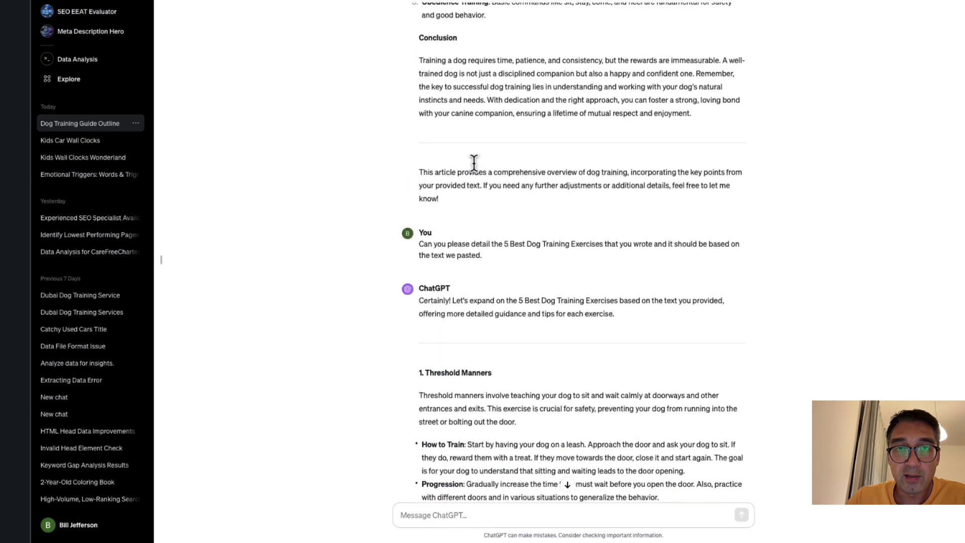
pyautogui.scroll(1, 475, 171)
pyautogui.moveTo(488, 254); pyautogui.dragTo(420, 146)
pyautogui.click(484, 201)
pyautogui.scroll(3, 525, 184)
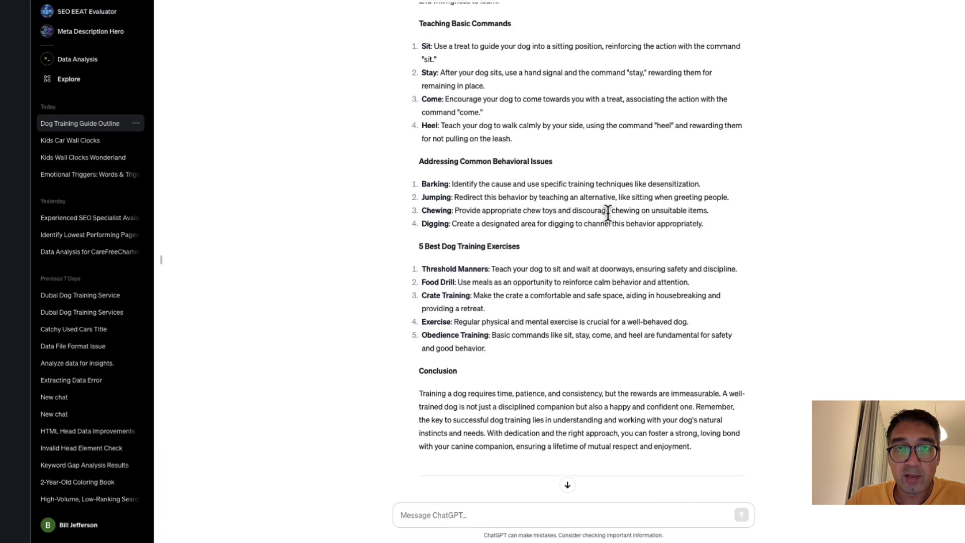
pyautogui.moveTo(709, 225); pyautogui.dragTo(417, 160)
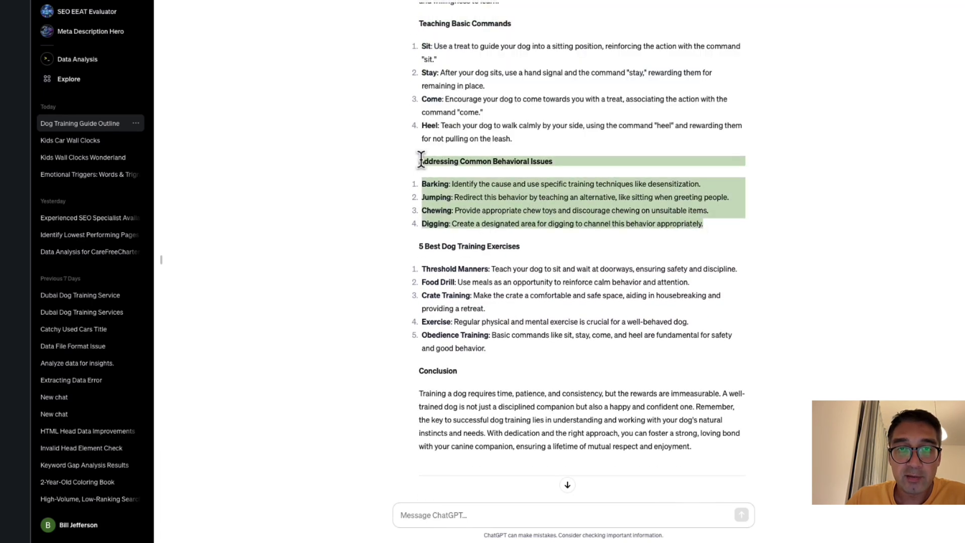
pyautogui.click(471, 225)
pyautogui.scroll(3, 472, 221)
pyautogui.scroll(8, 472, 217)
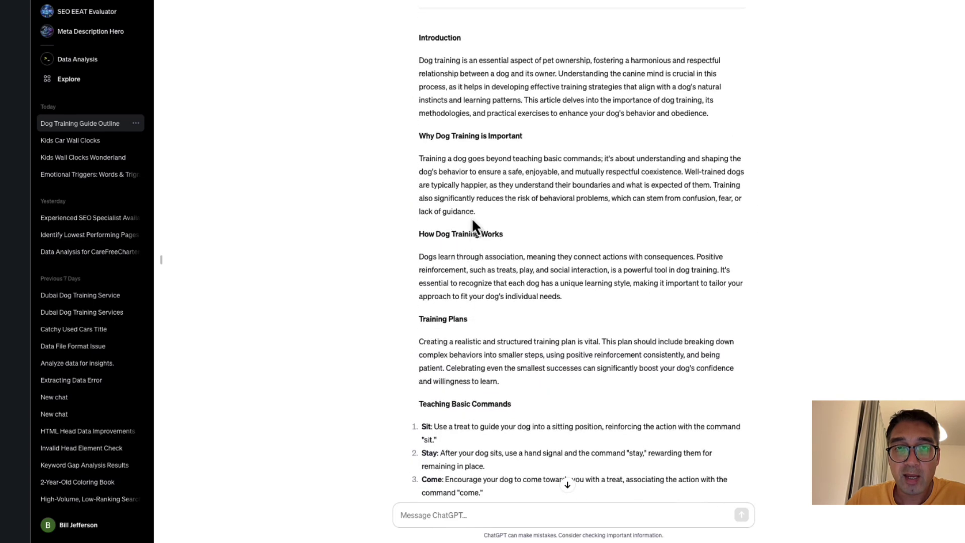
pyautogui.scroll(-4, 463, 151)
pyautogui.tripleClick(479, 143)
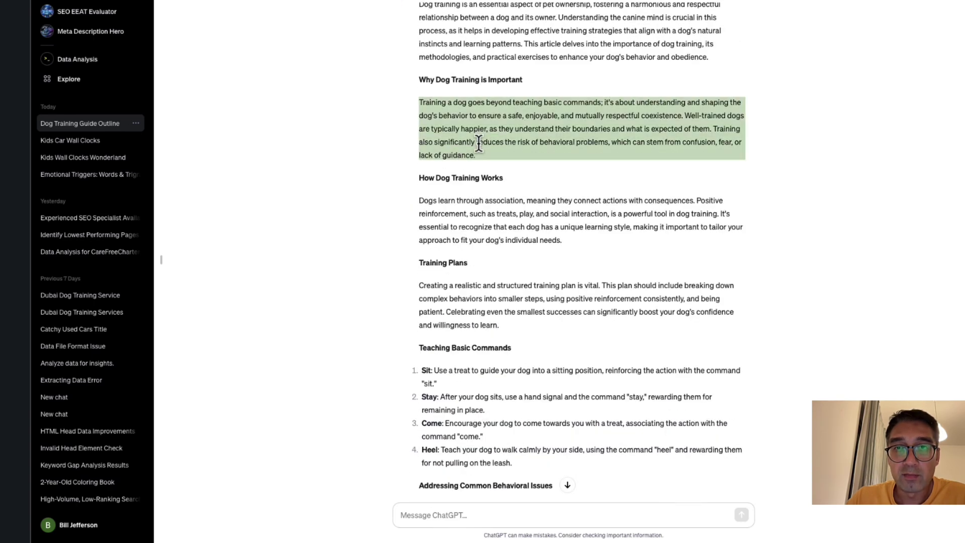
pyautogui.click(479, 144)
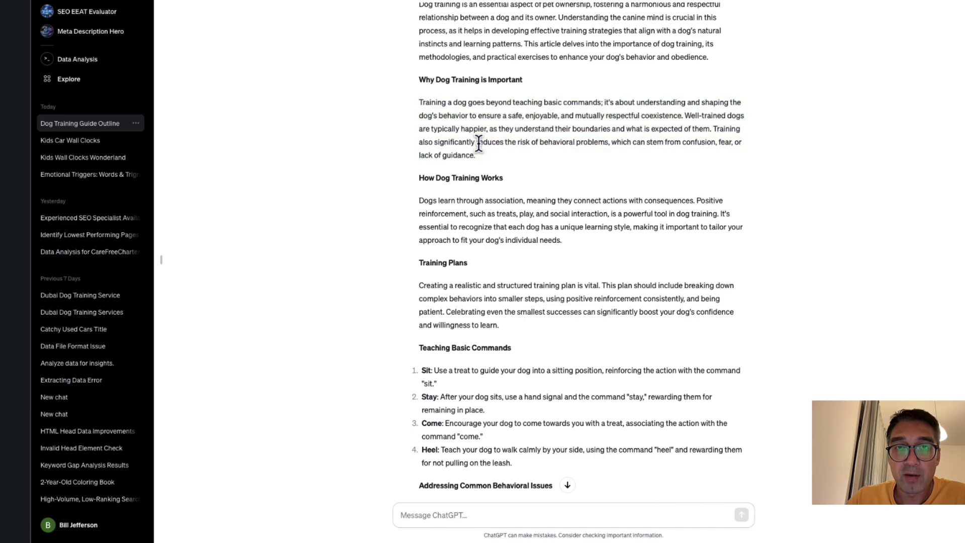
pyautogui.doubleClick(479, 144)
pyautogui.scroll(10, 481, 166)
pyautogui.scroll(10, 482, 181)
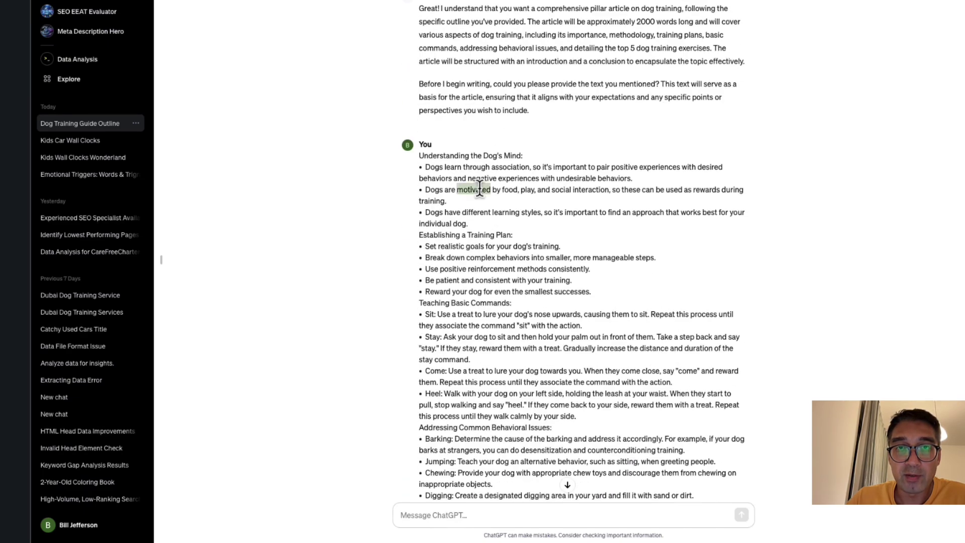
pyautogui.scroll(4, 480, 188)
pyautogui.scroll(-20, 479, 188)
pyautogui.scroll(7, 480, 189)
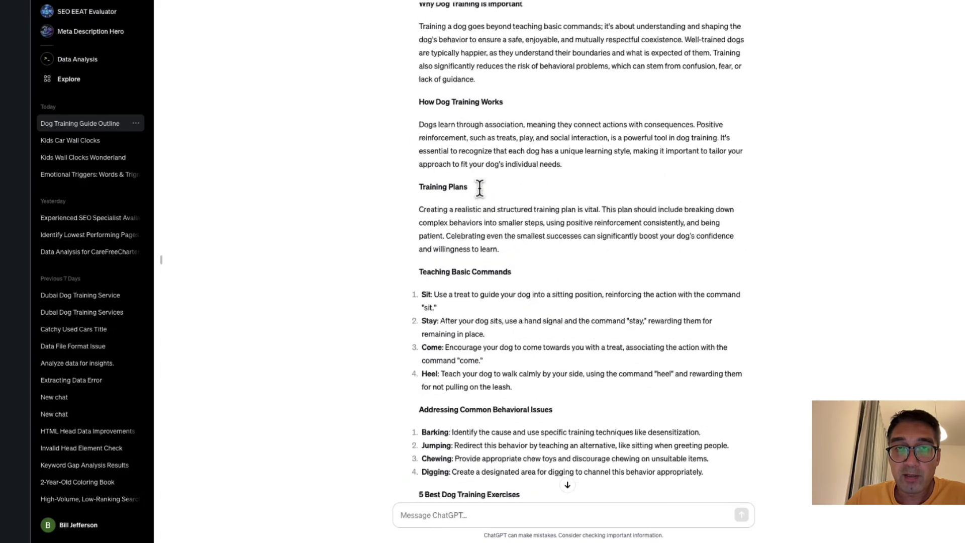
pyautogui.scroll(5, 480, 188)
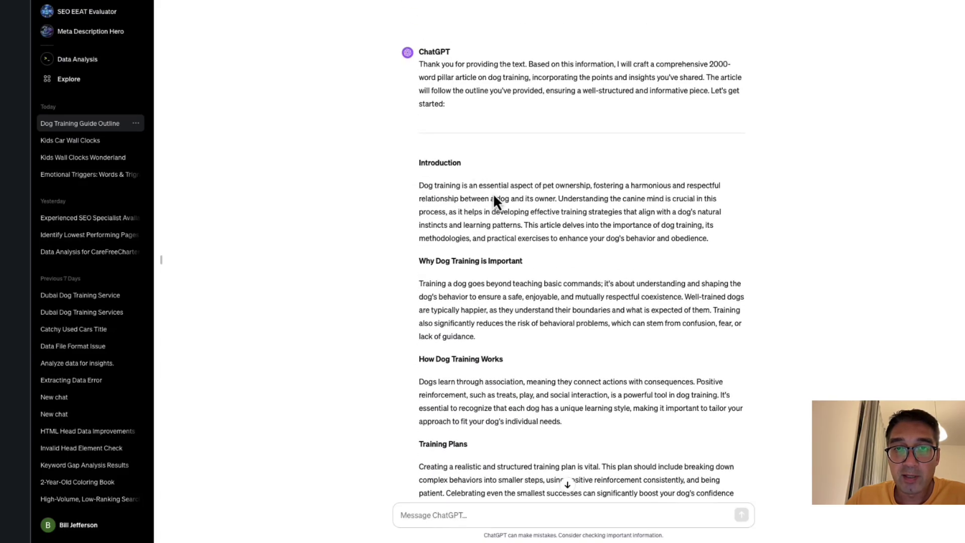
pyautogui.scroll(-1, 547, 201)
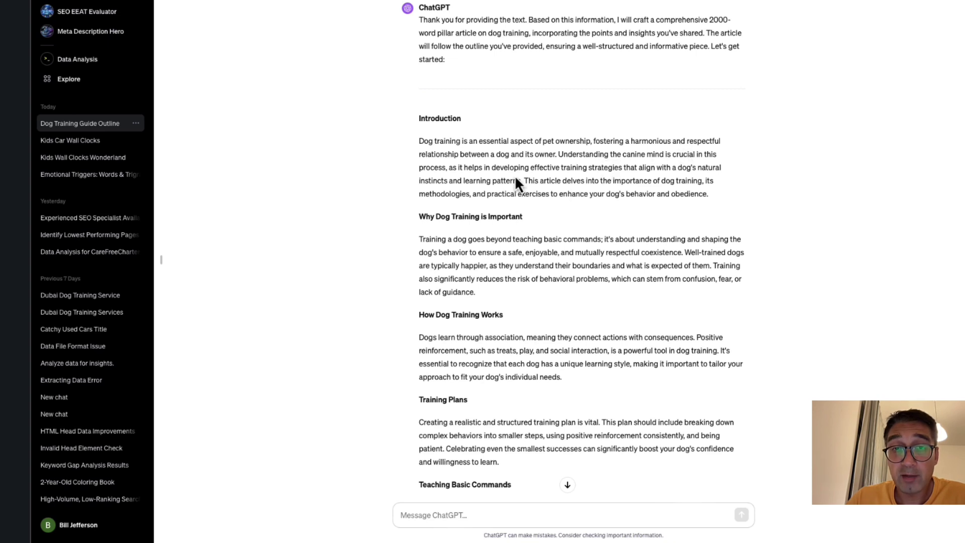
pyautogui.scroll(-2, 493, 185)
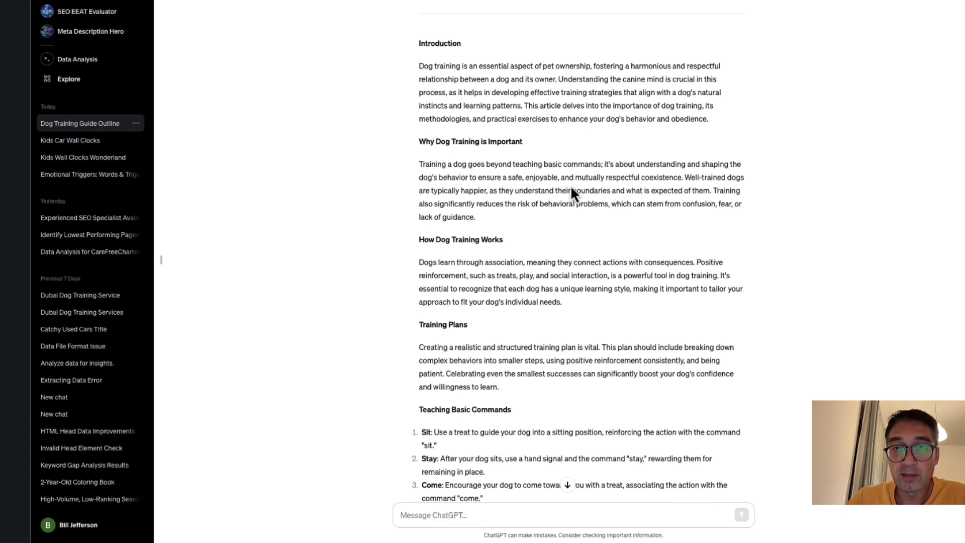
pyautogui.scroll(-1, 587, 173)
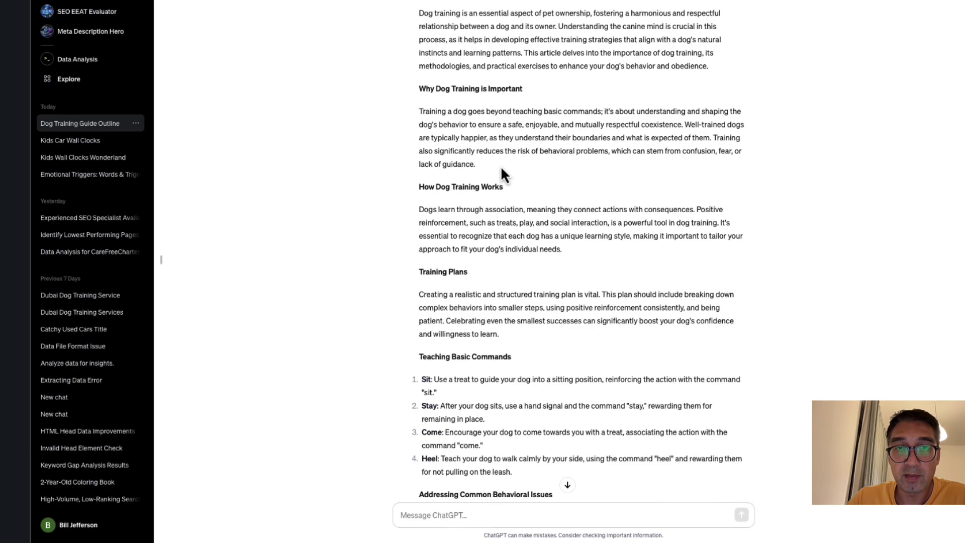
pyautogui.scroll(-1, 503, 173)
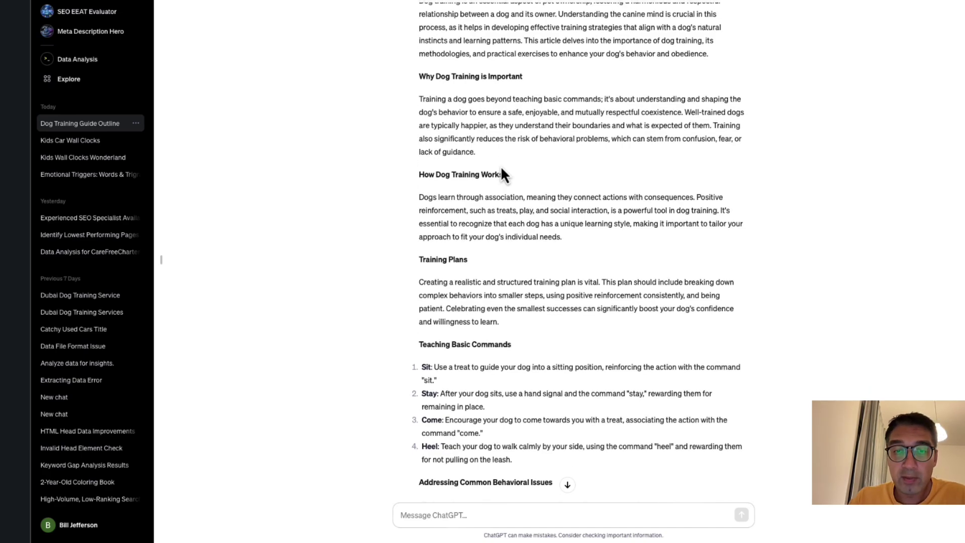
pyautogui.scroll(-20, 501, 171)
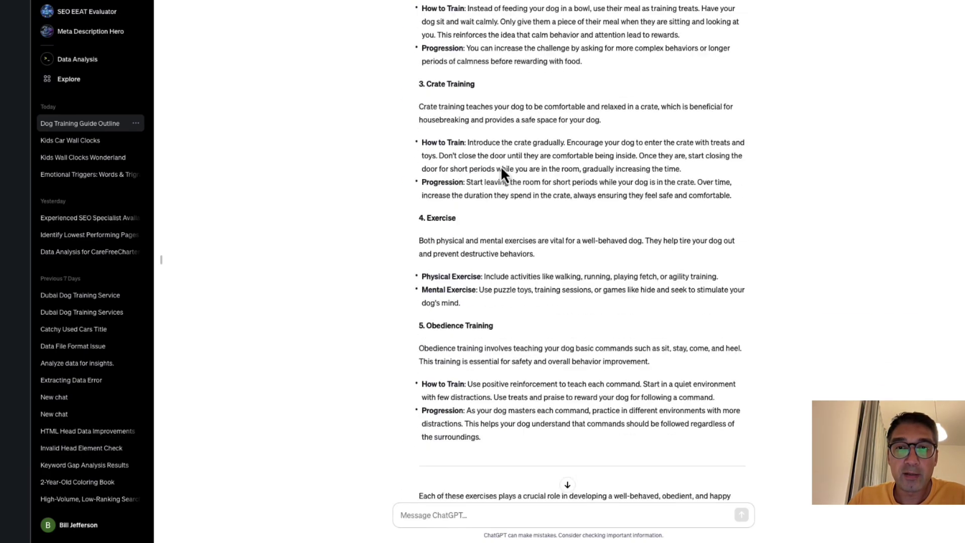
pyautogui.scroll(-2, 501, 166)
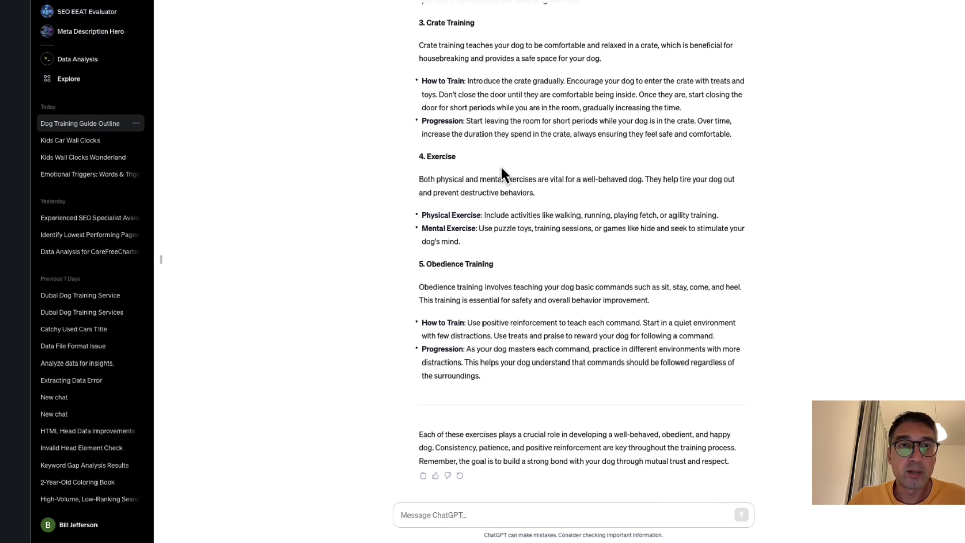